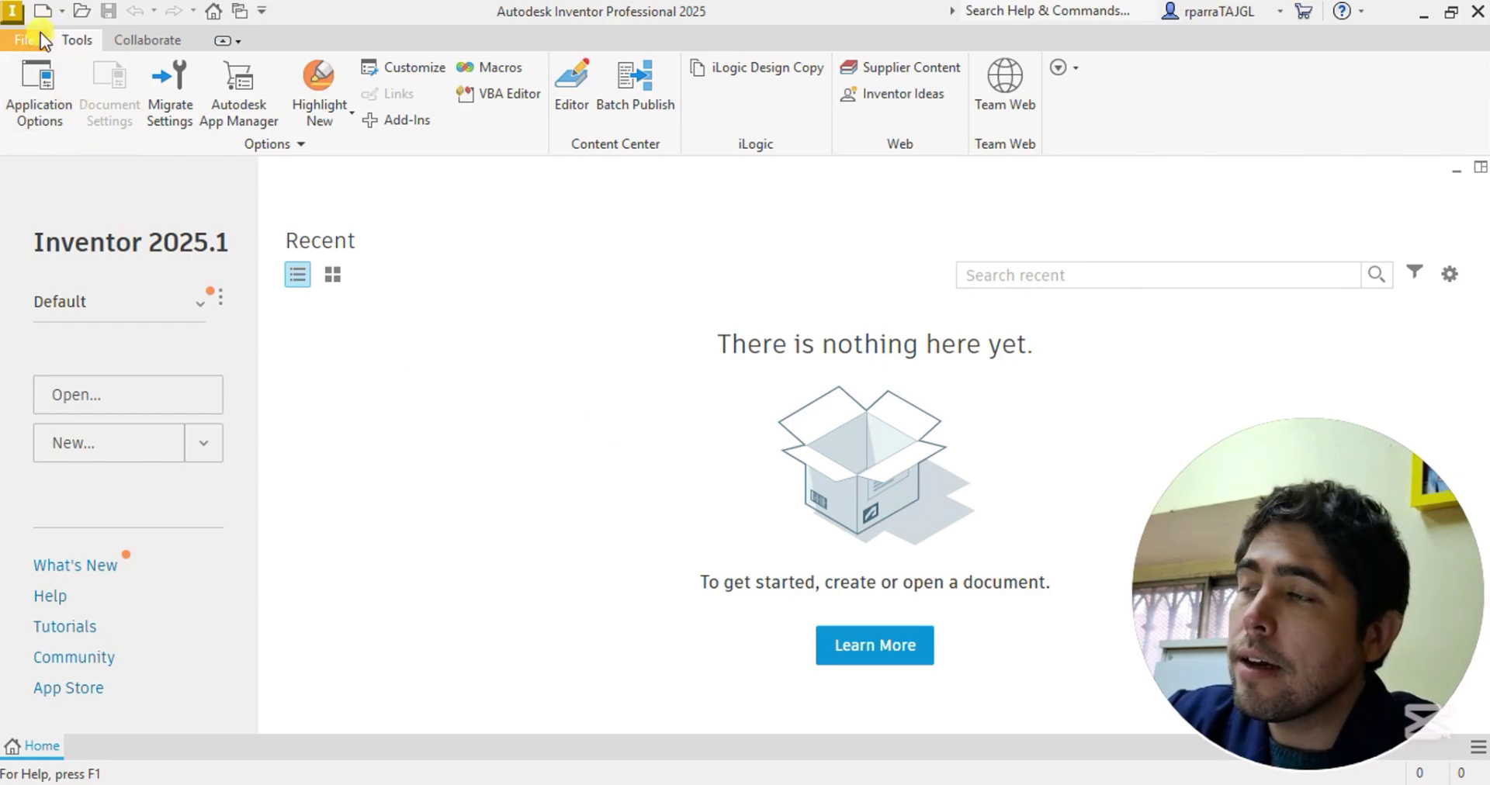
Start creating a new file and show the templates in the en-US Metric folder
left_click(34, 45)
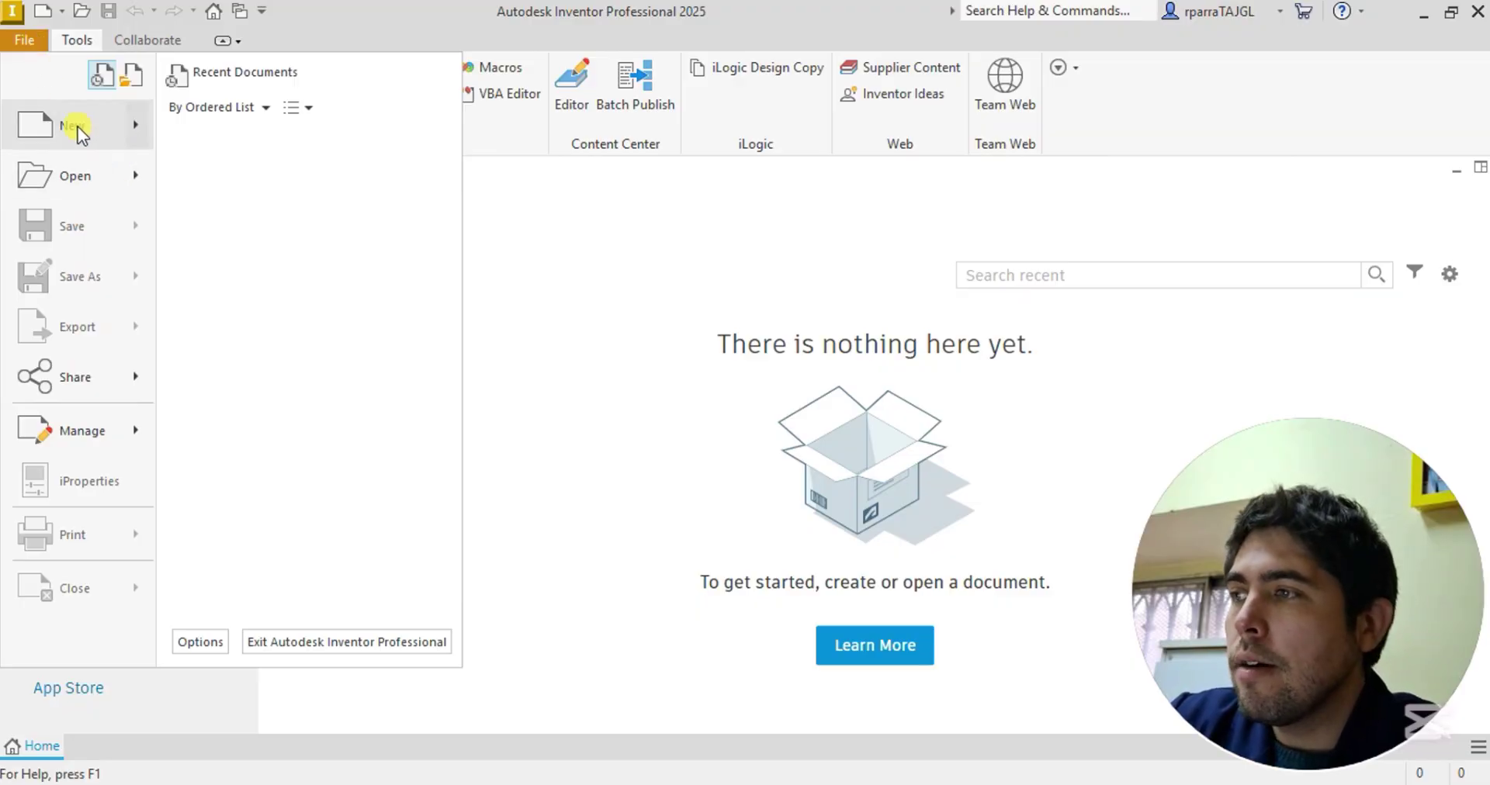
mouse_move(78, 127)
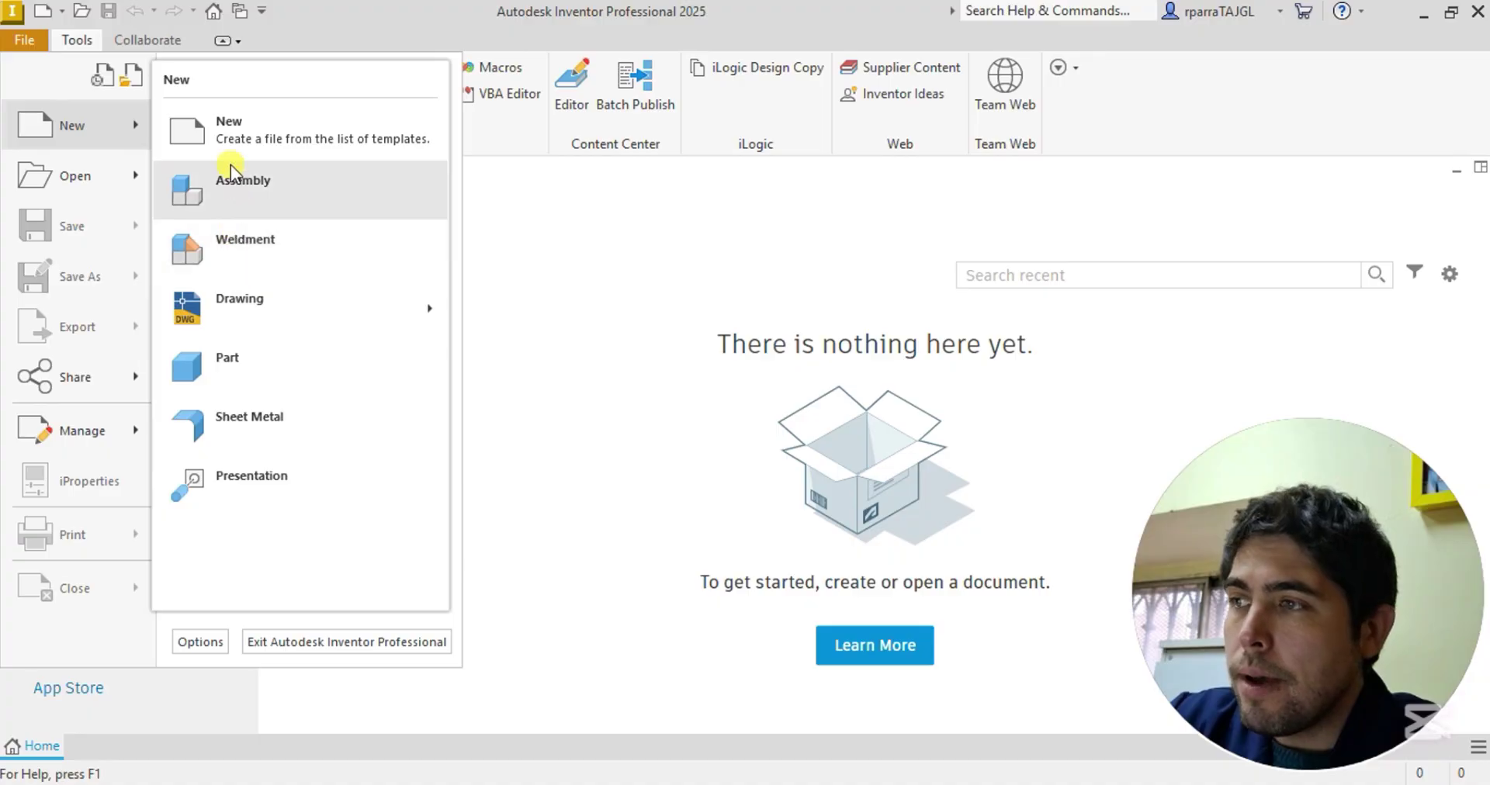
left_click(66, 127)
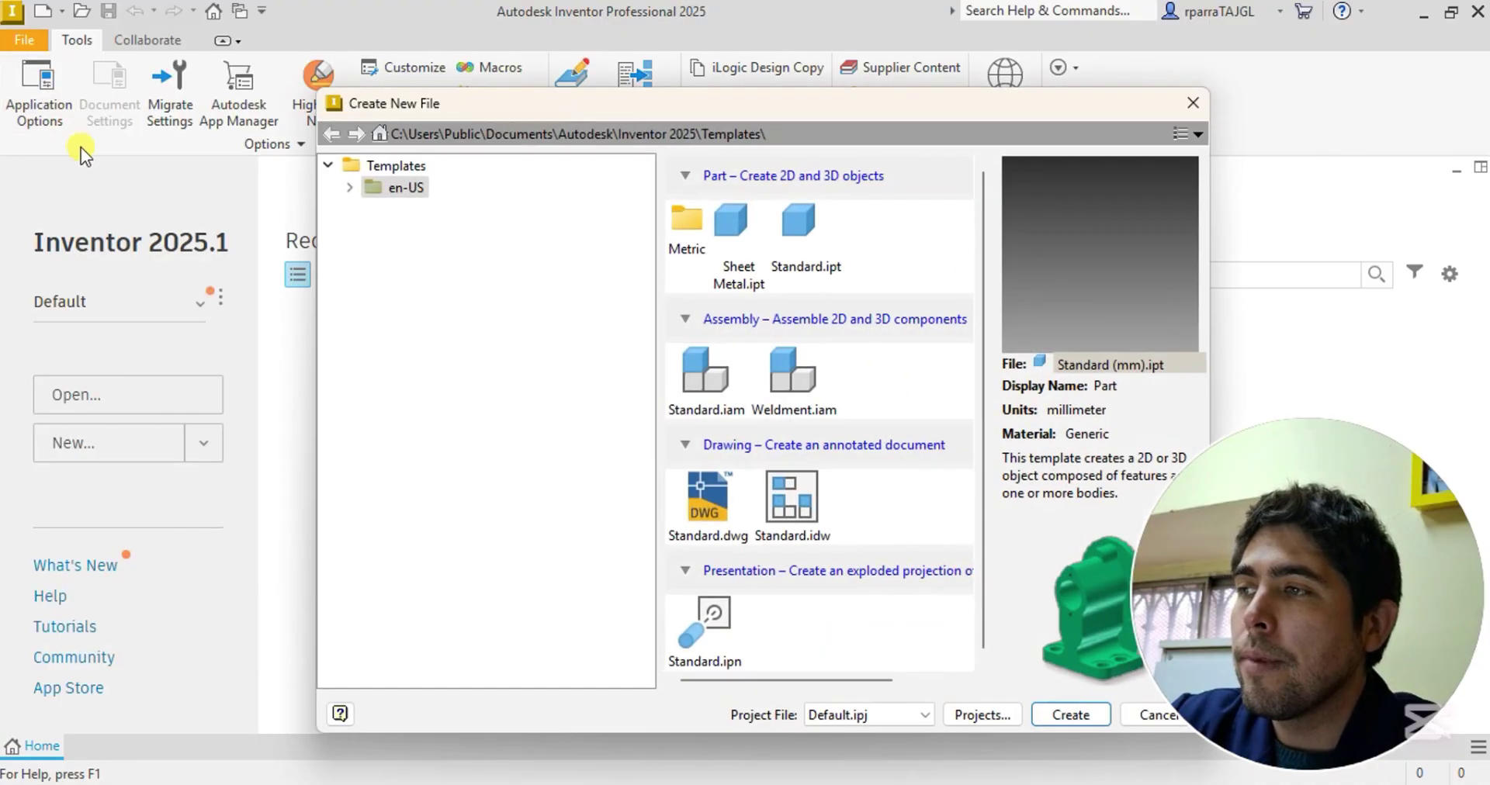
left_click_drag(933, 115, 798, 86)
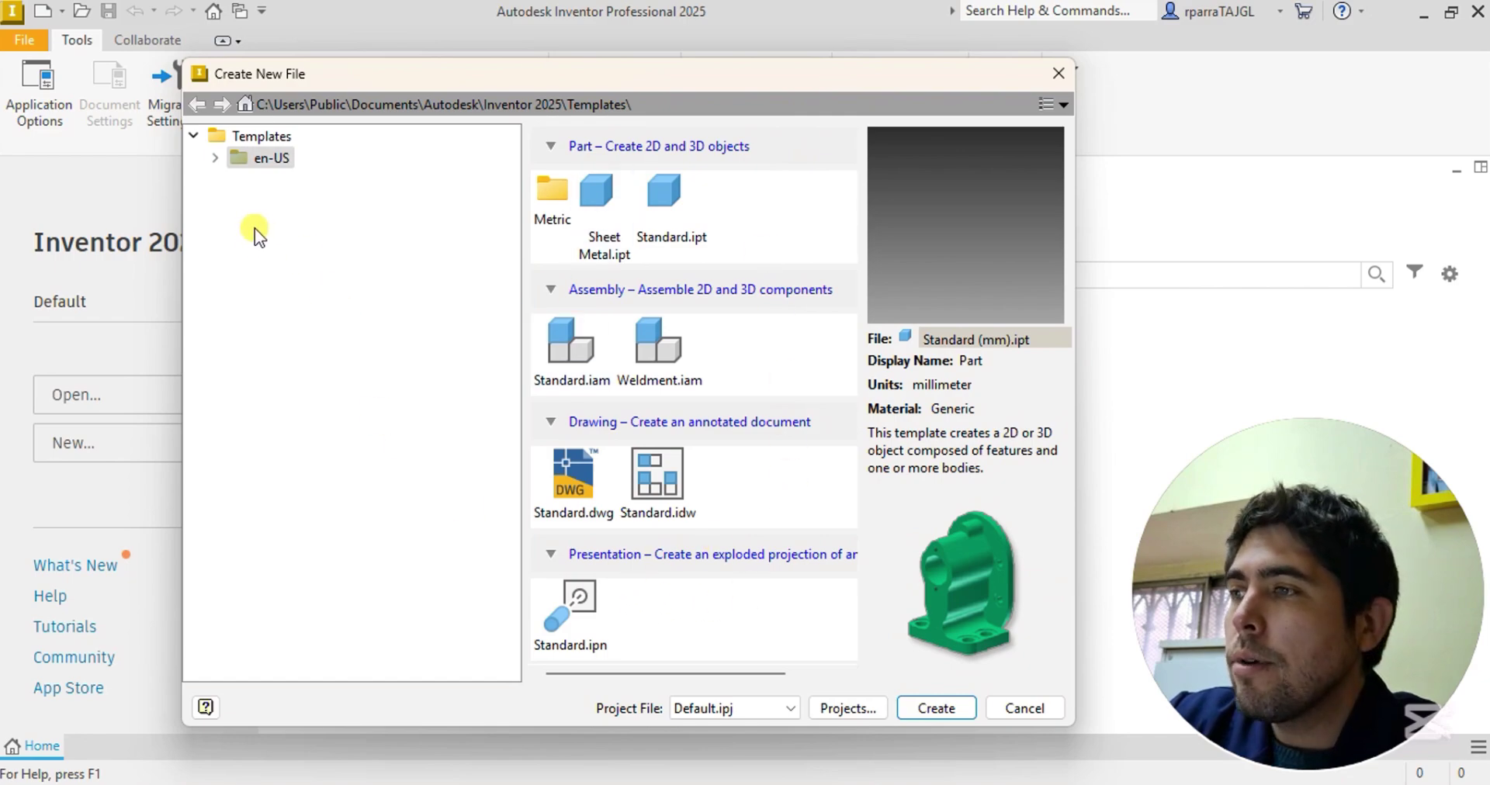
left_click(261, 154)
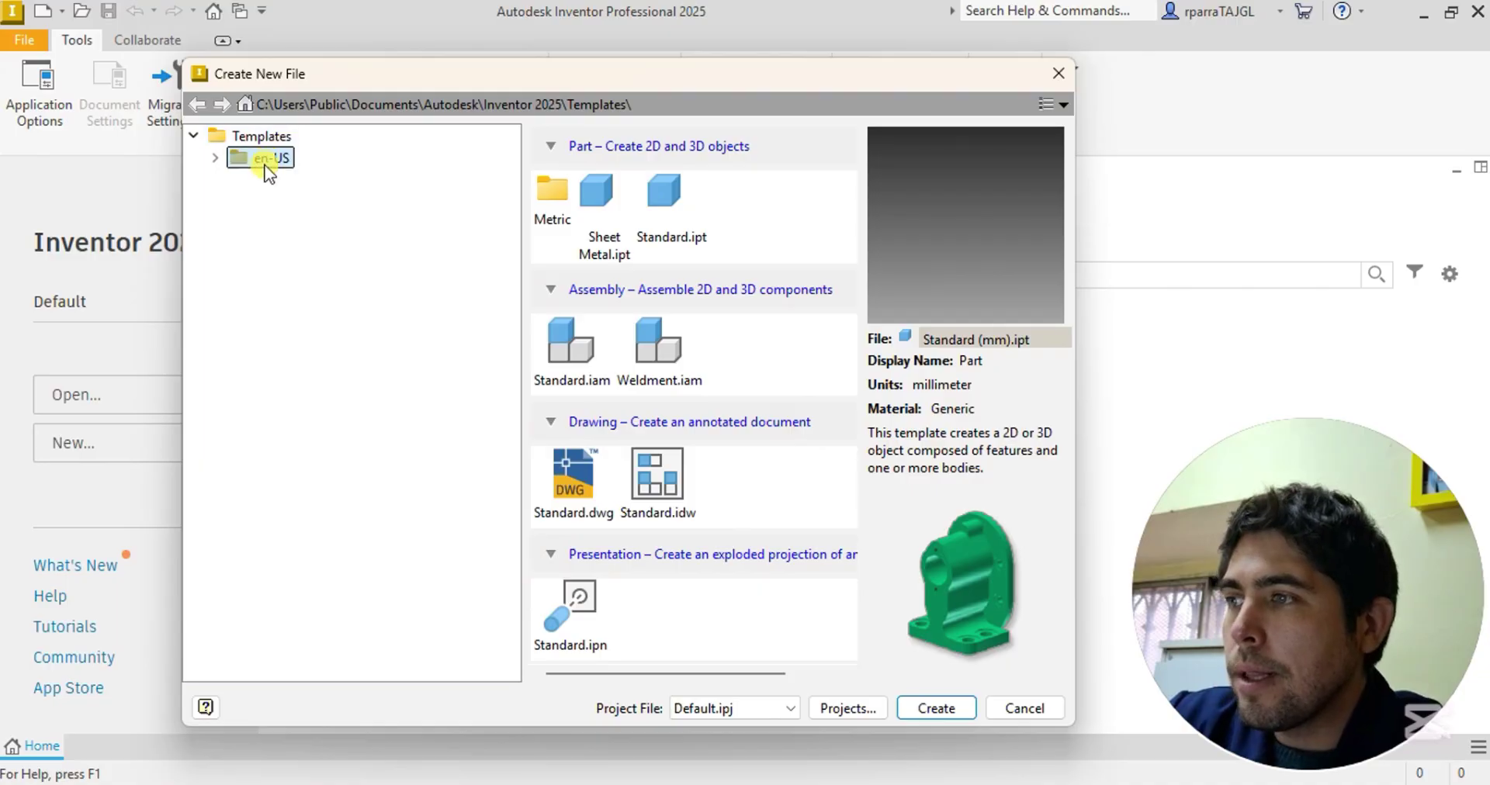
left_click(215, 158)
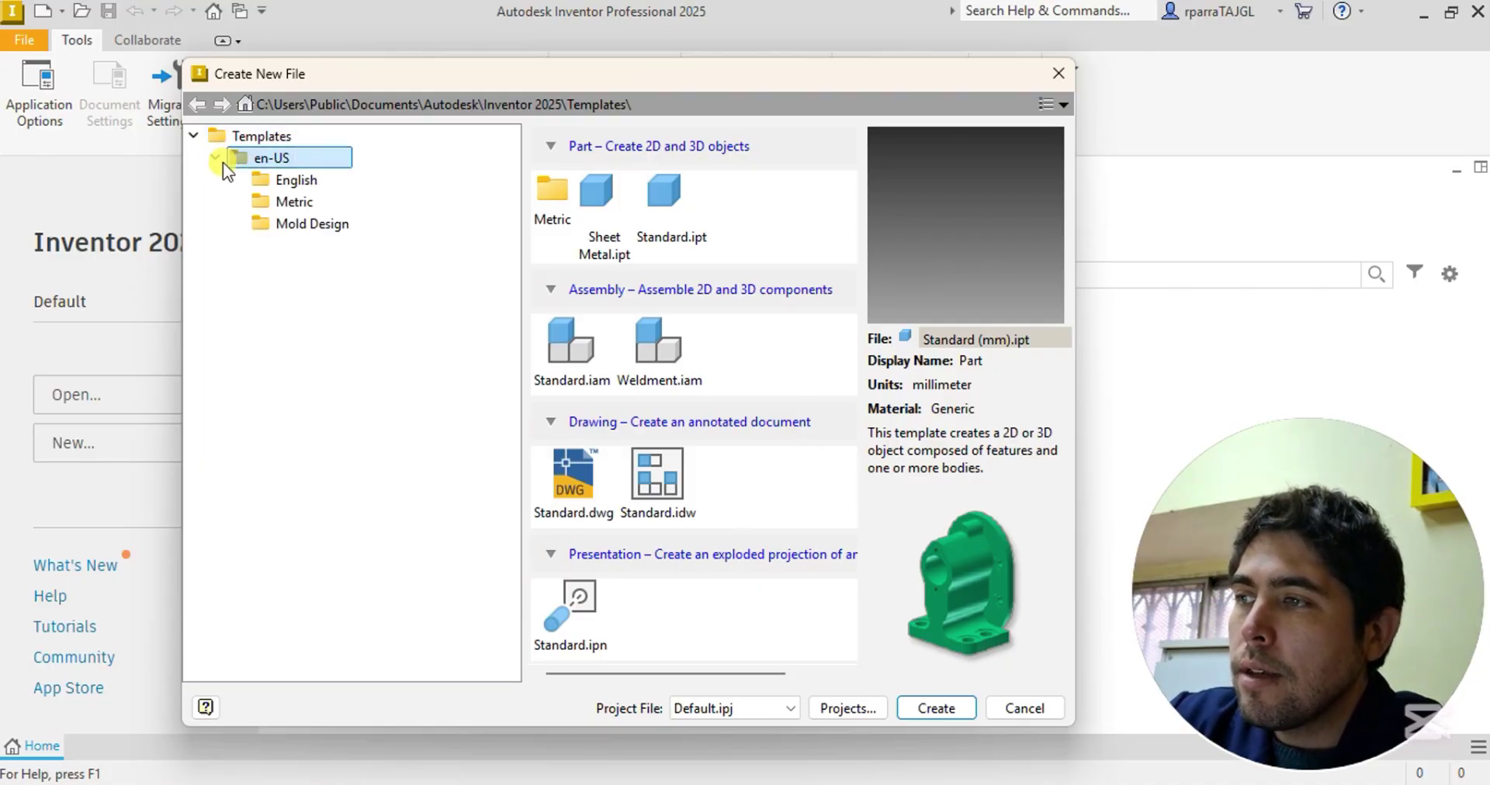
left_click(290, 204)
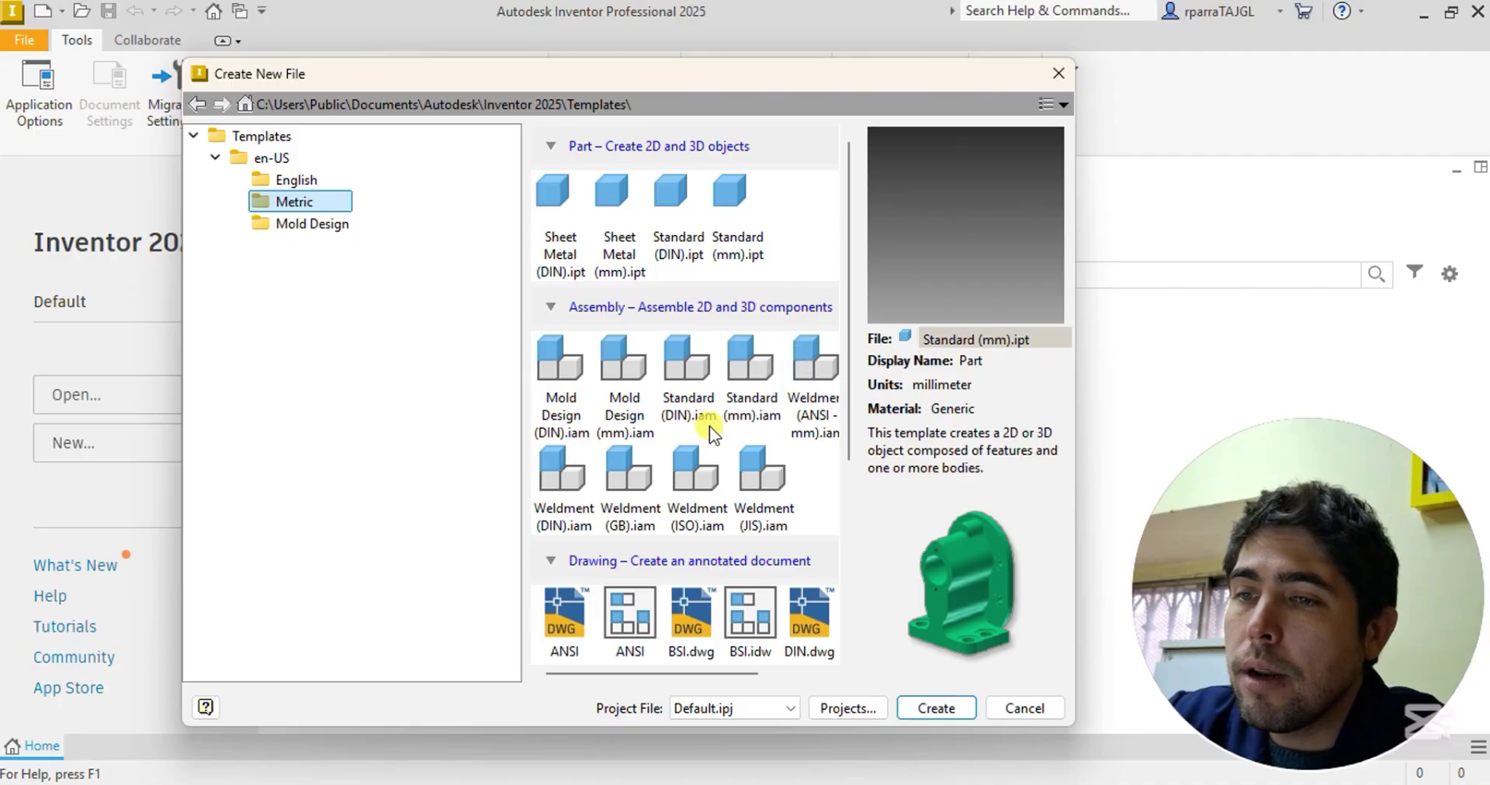
Examine the metric part, assembly, drawing and presentation templates available for a new file
mouse_move(849, 204)
left_mouse_down()
mouse_move(832, 425)
mouse_move(809, 333)
mouse_move(814, 183)
left_mouse_up()
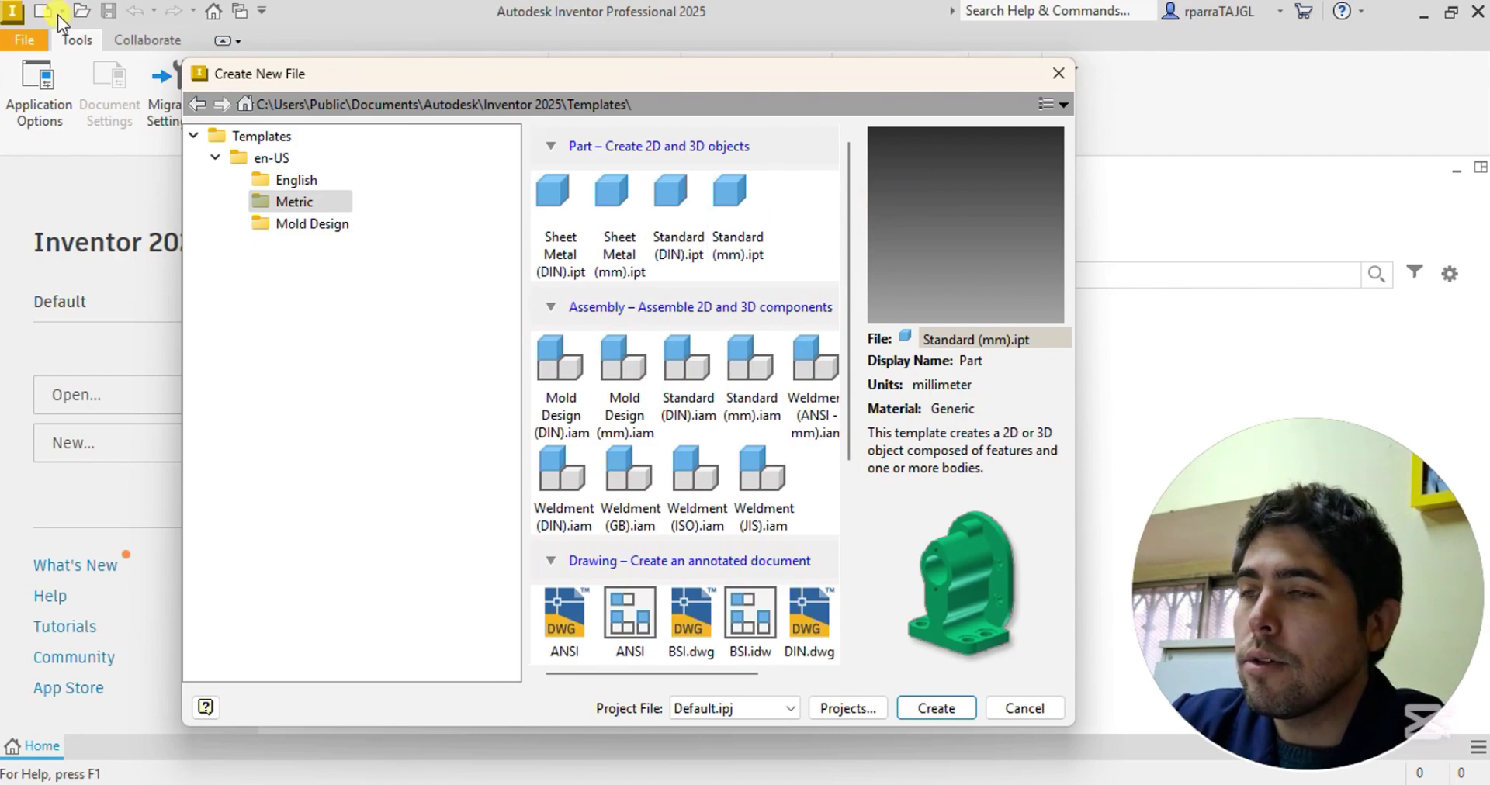
mouse_move(853, 201)
left_mouse_down()
mouse_move(850, 383)
mouse_move(845, 174)
left_mouse_up()
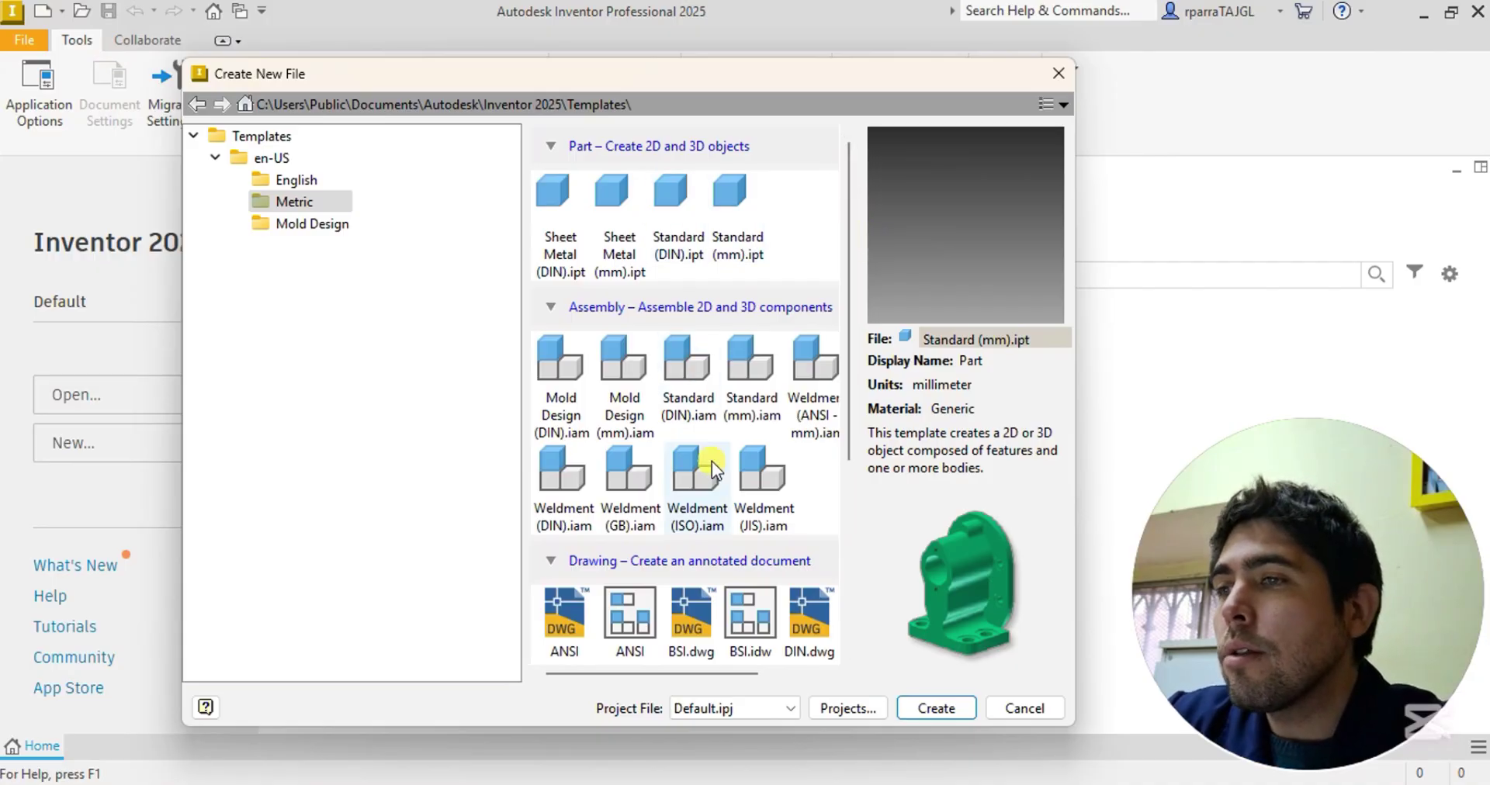
scroll(708, 464, "down", 3)
scroll(719, 474, "down", 1)
scroll(718, 481, "up", 2)
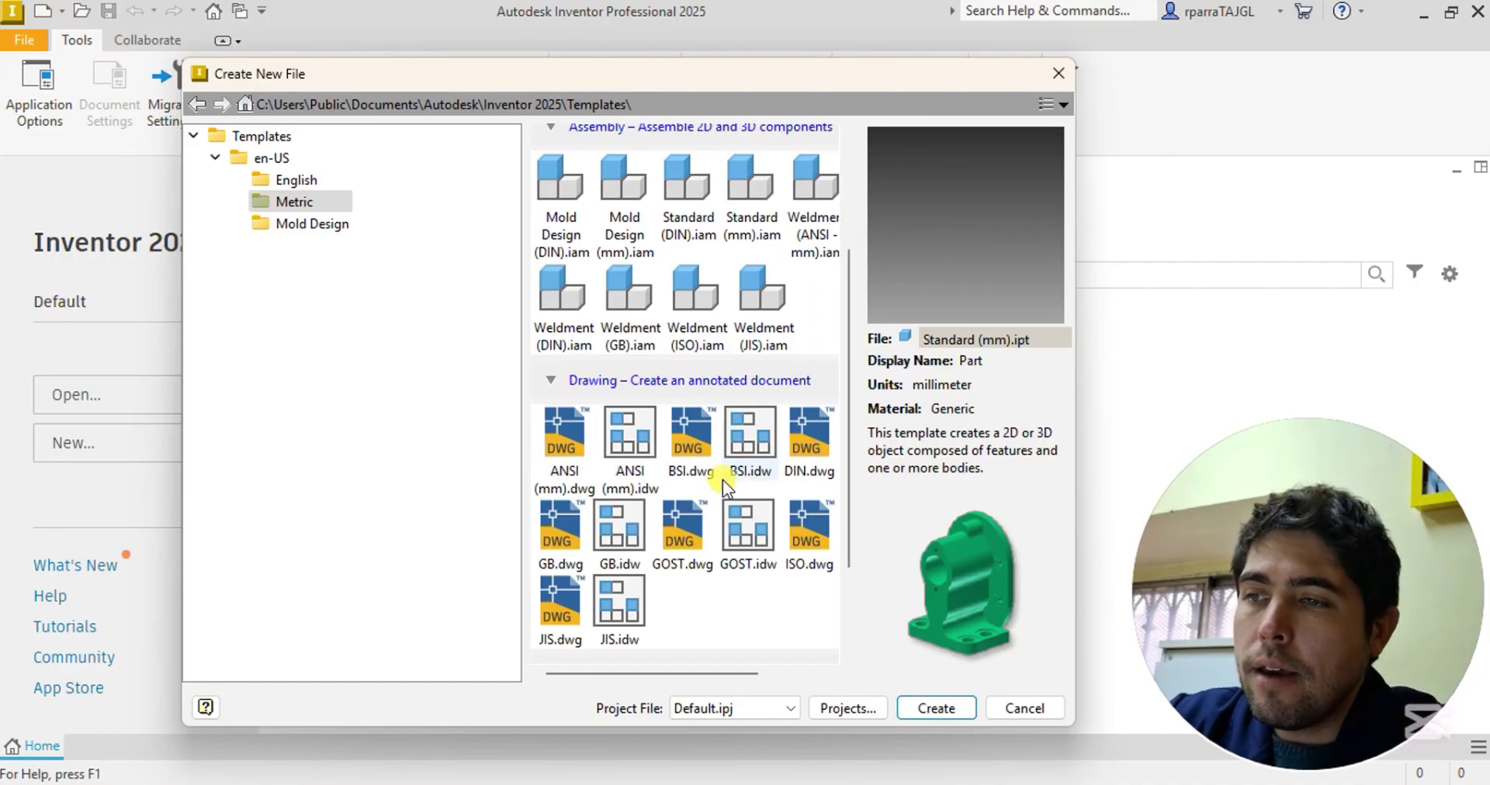
scroll(725, 477, "up", 2)
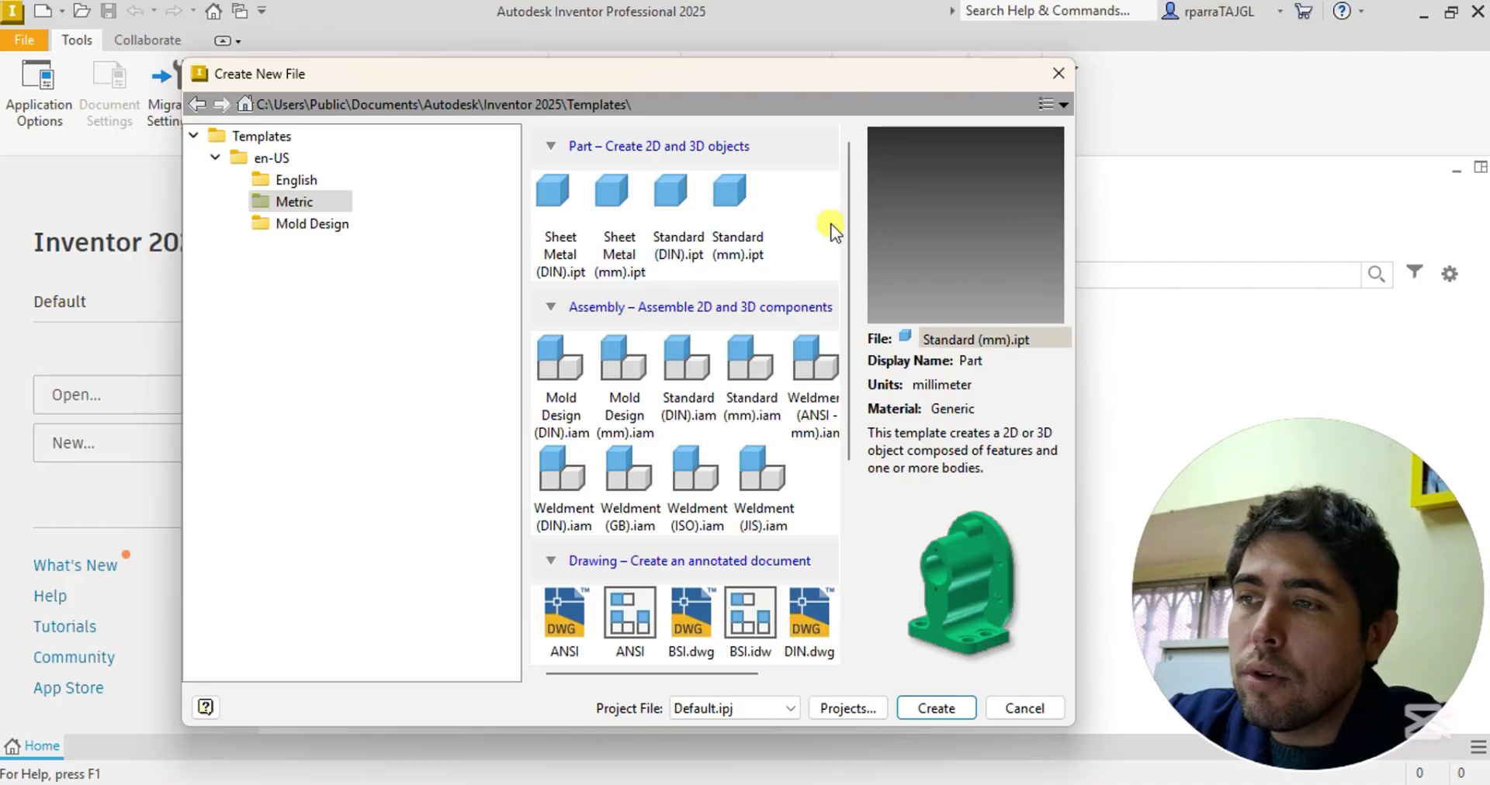
scroll(847, 233, "down", 1)
left_click_drag(846, 232, 848, 247)
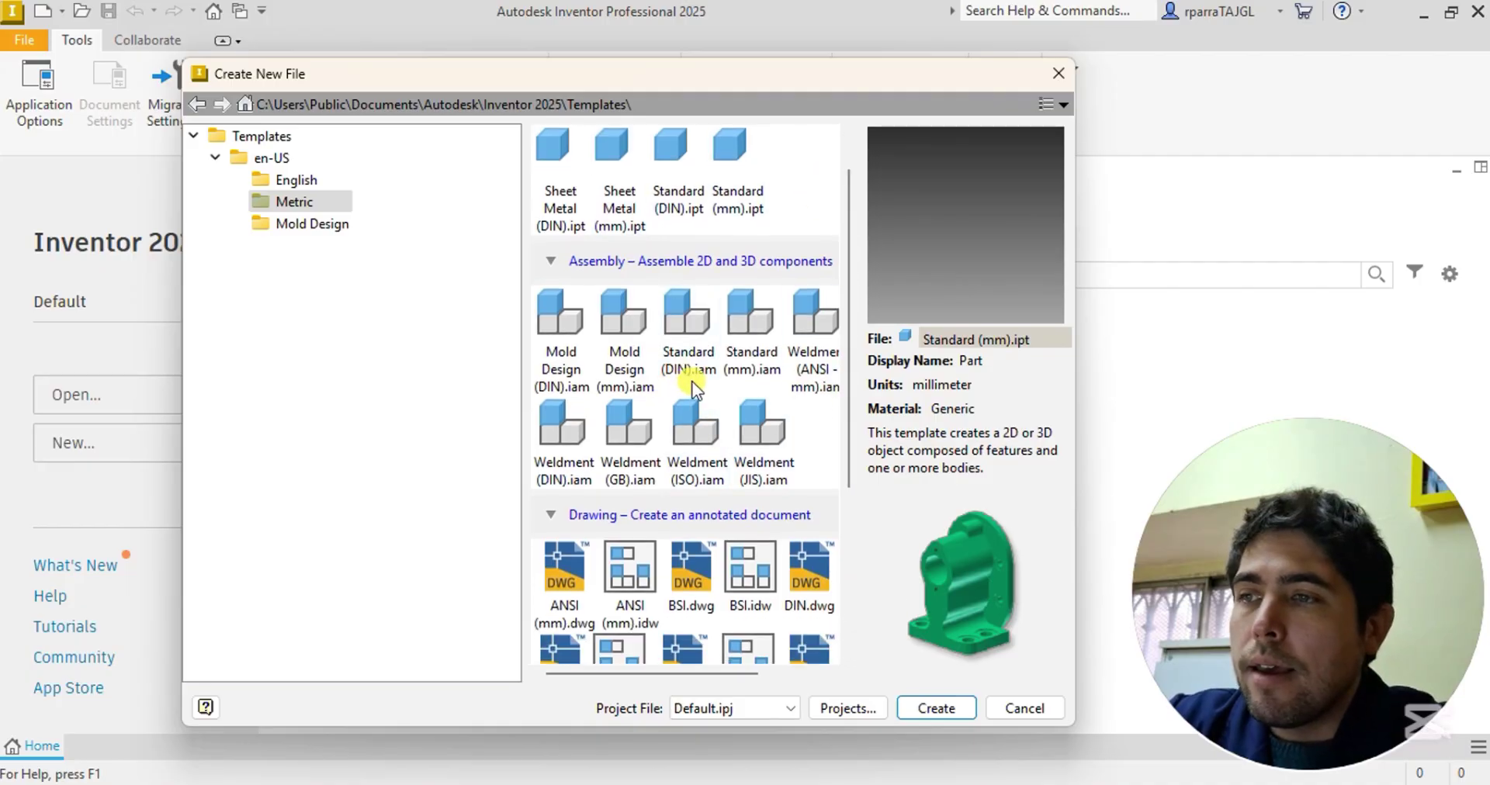
scroll(849, 256, "up", 2)
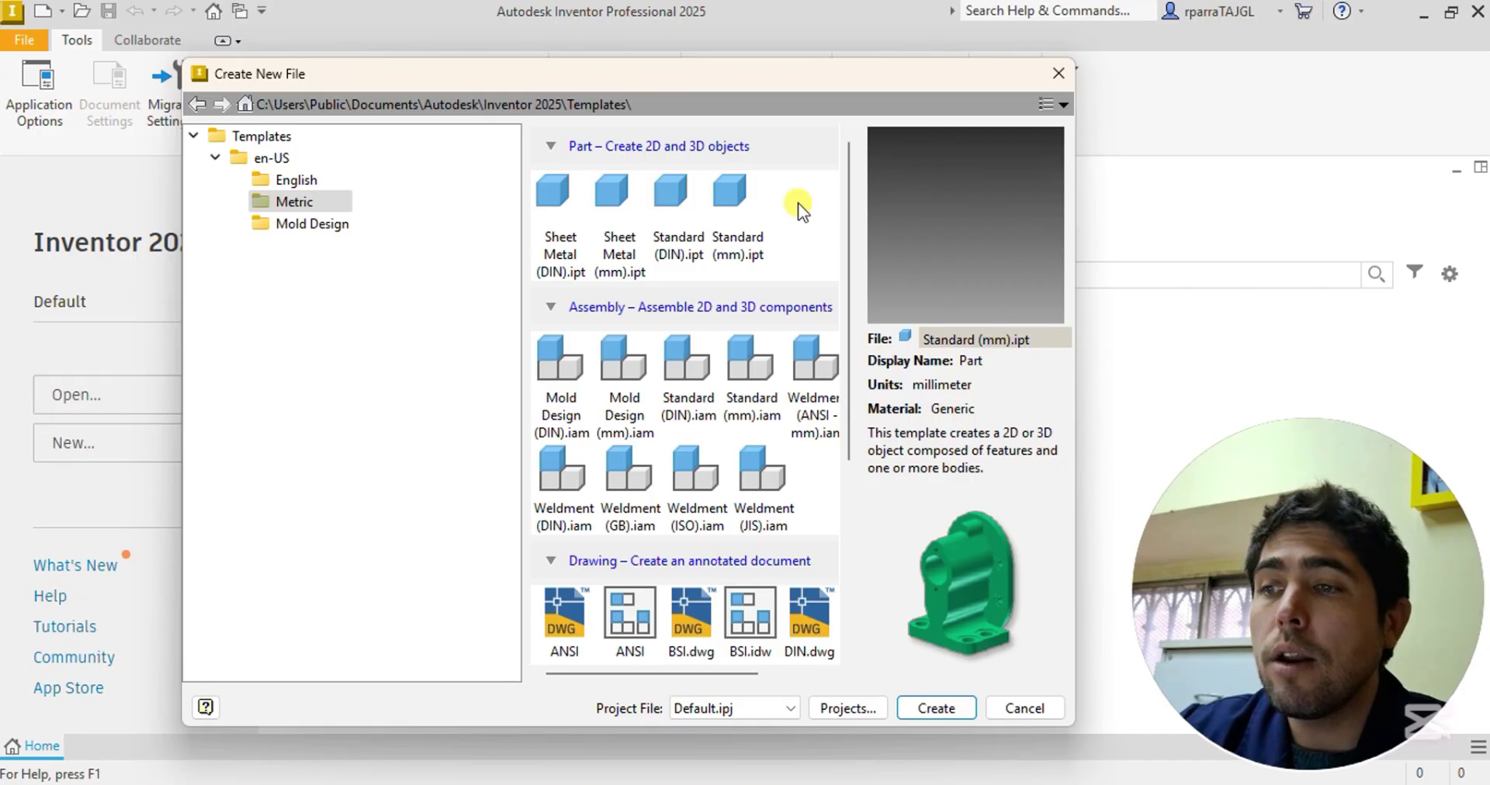
left_click_drag(846, 192, 849, 375)
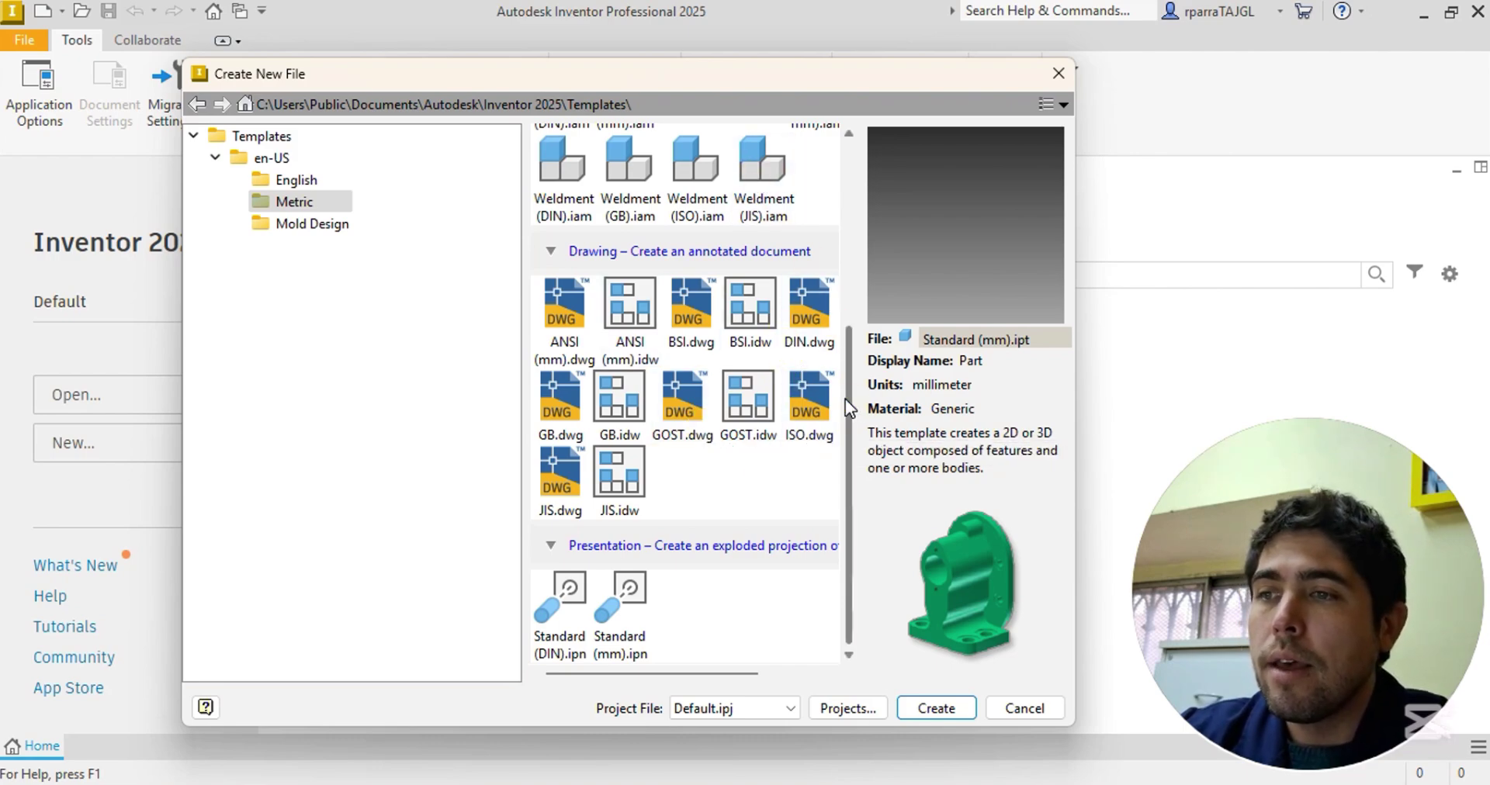
mouse_move(846, 400)
left_mouse_down()
mouse_move(848, 204)
mouse_move(862, 505)
mouse_move(849, 197)
left_mouse_up()
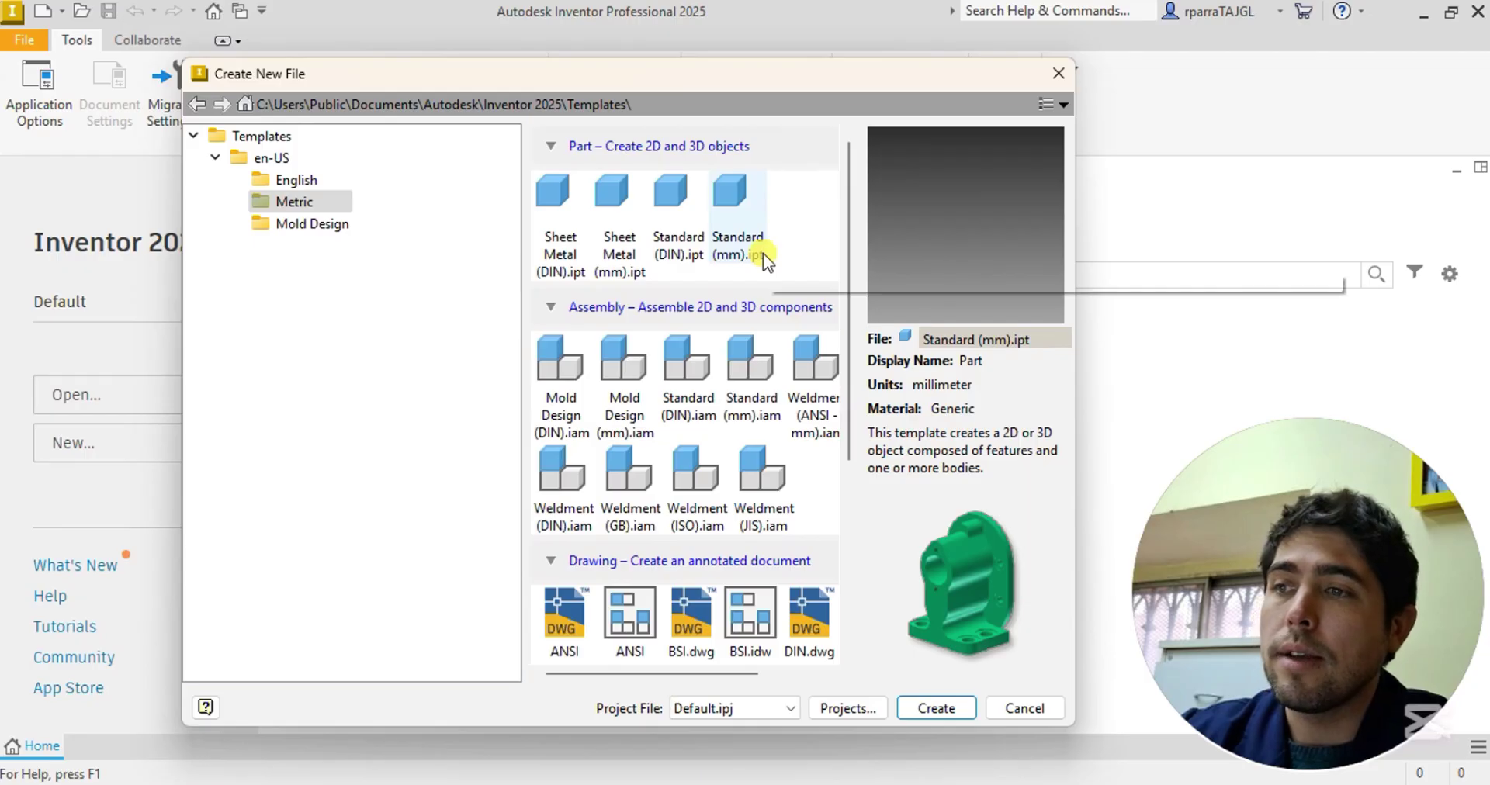
scroll(845, 253, "down", 1)
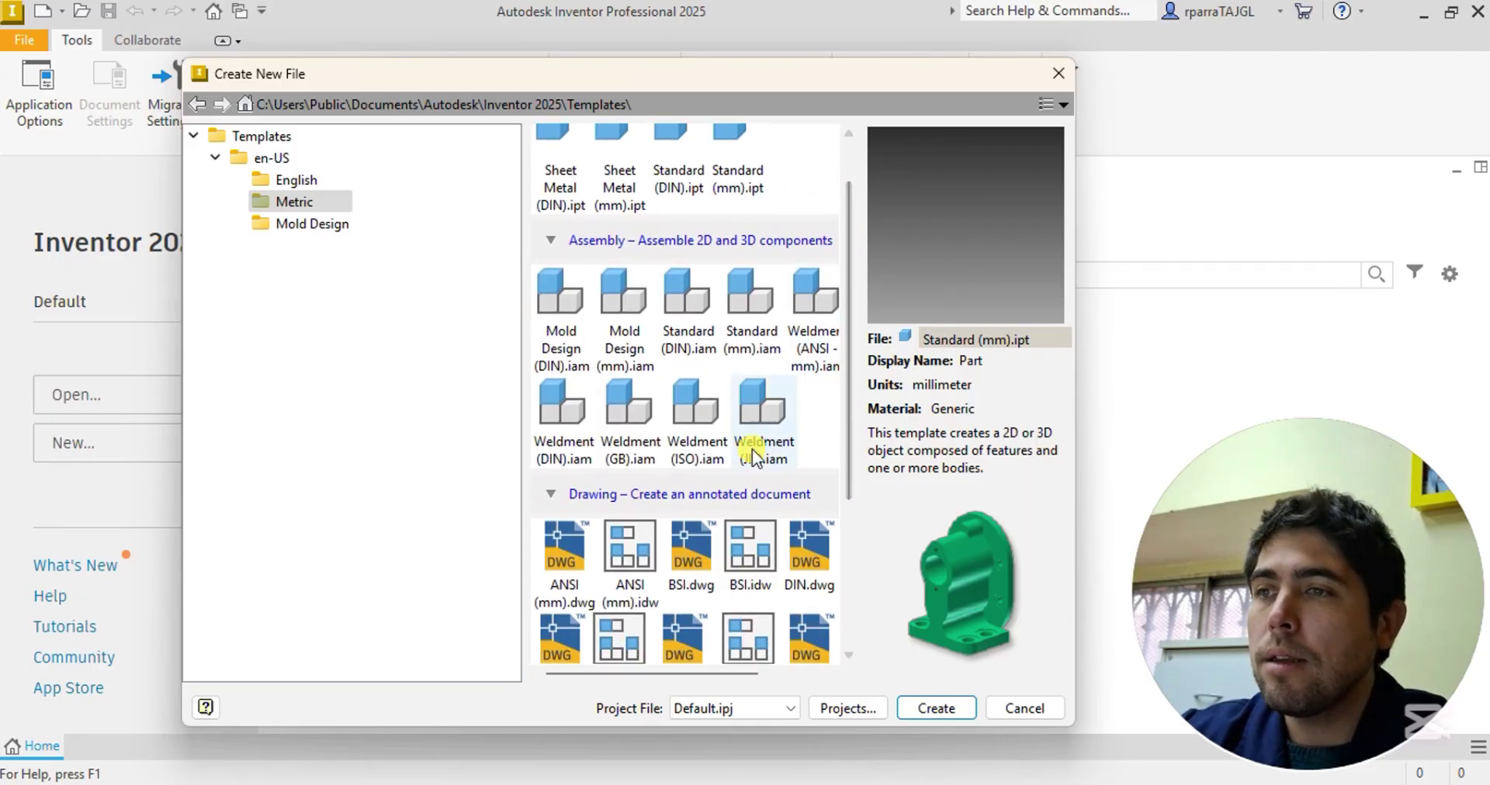
left_click_drag(850, 292, 851, 375)
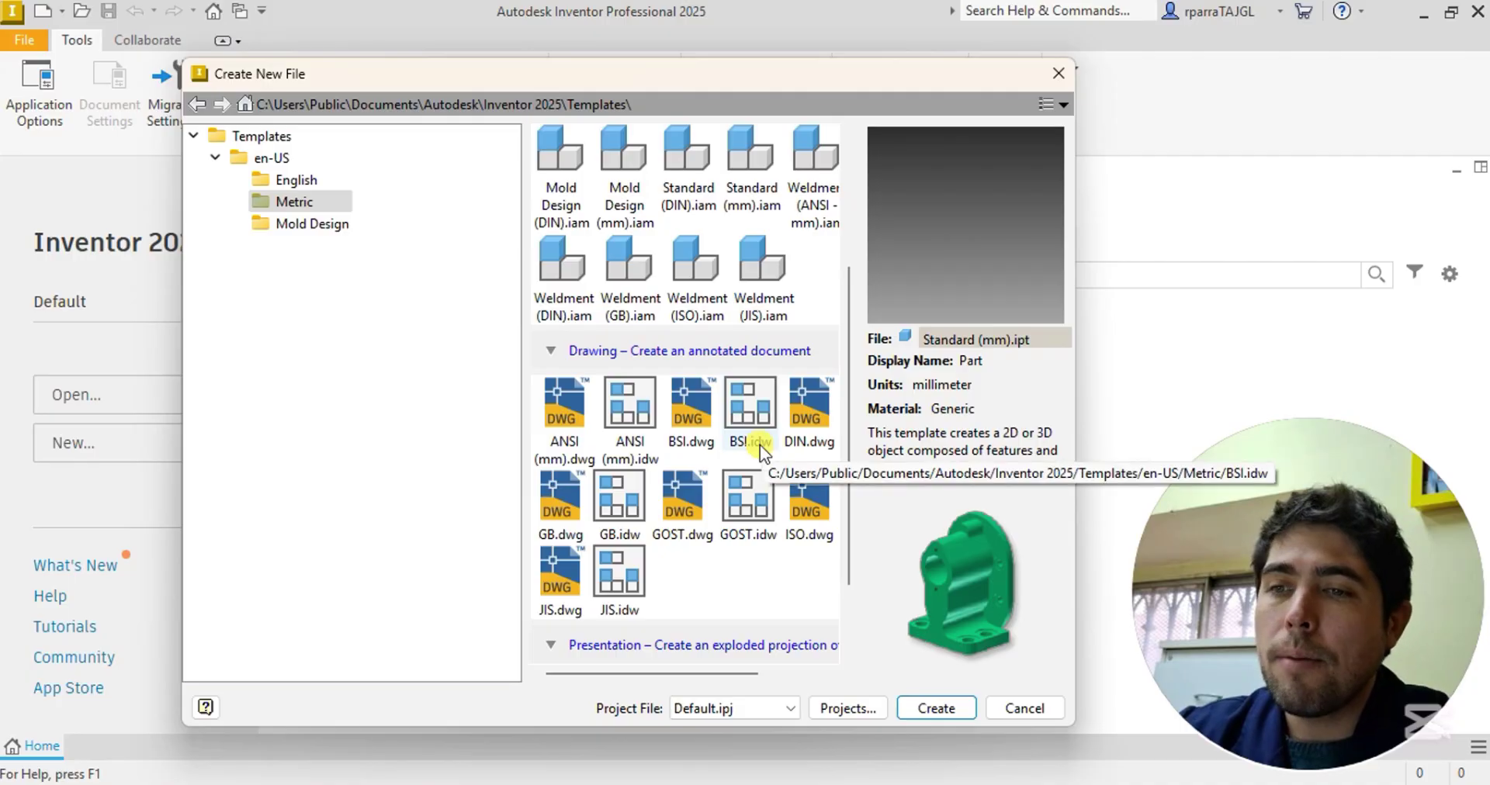
left_click_drag(848, 341, 851, 174)
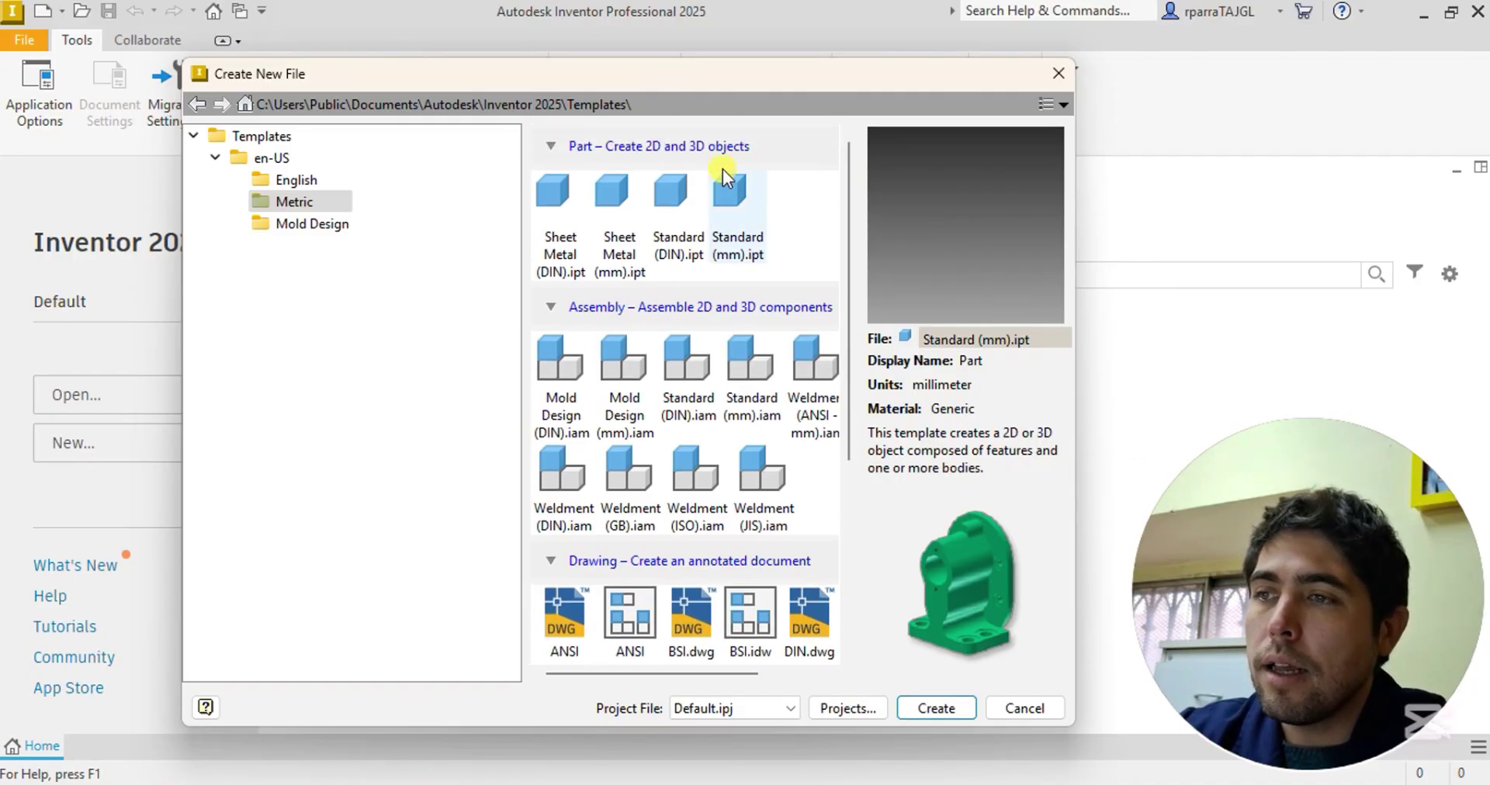
Create a new part from the Standard (mm).ipt template
left_click(737, 233)
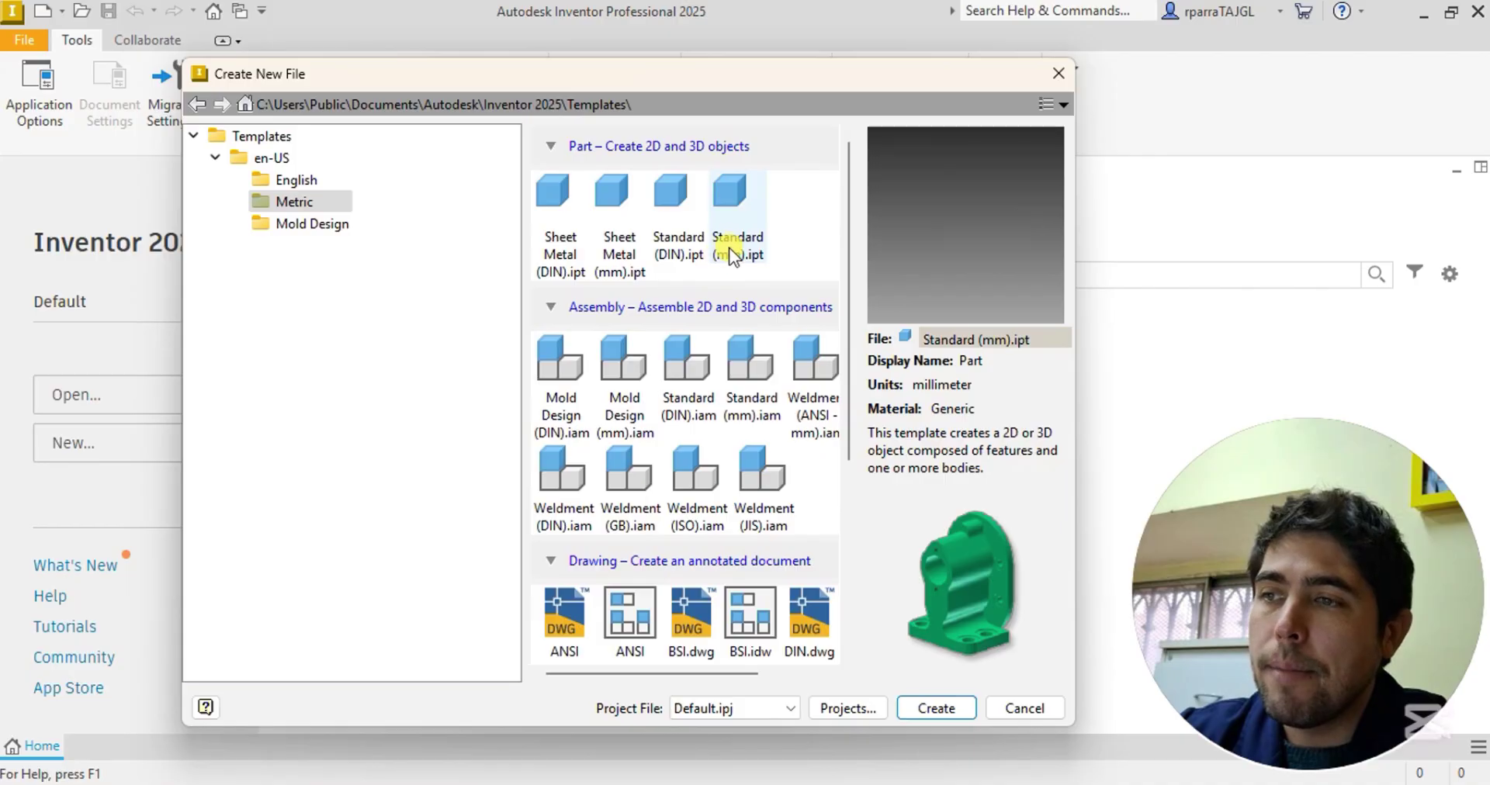
left_click(726, 246)
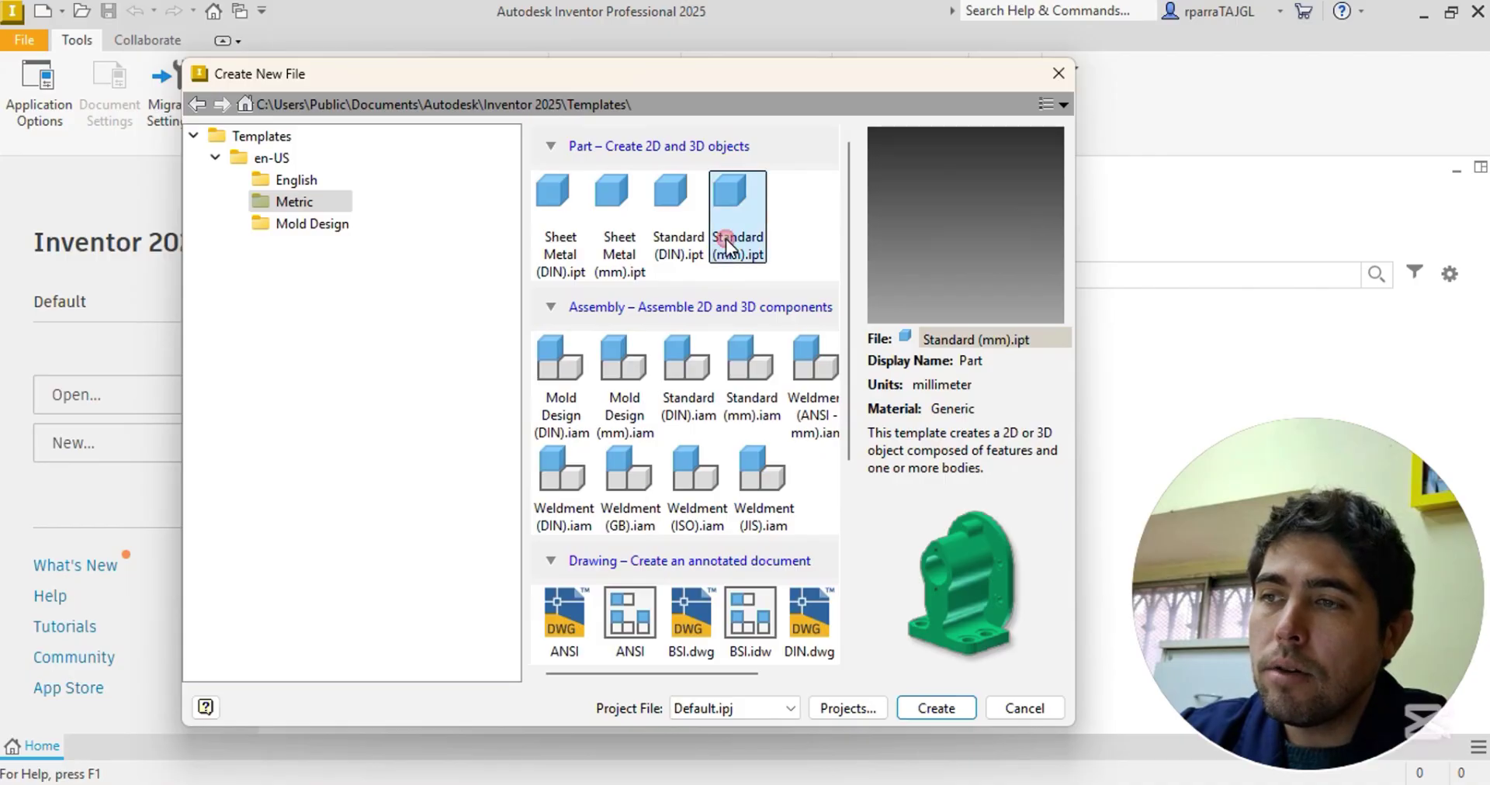
left_click(936, 708)
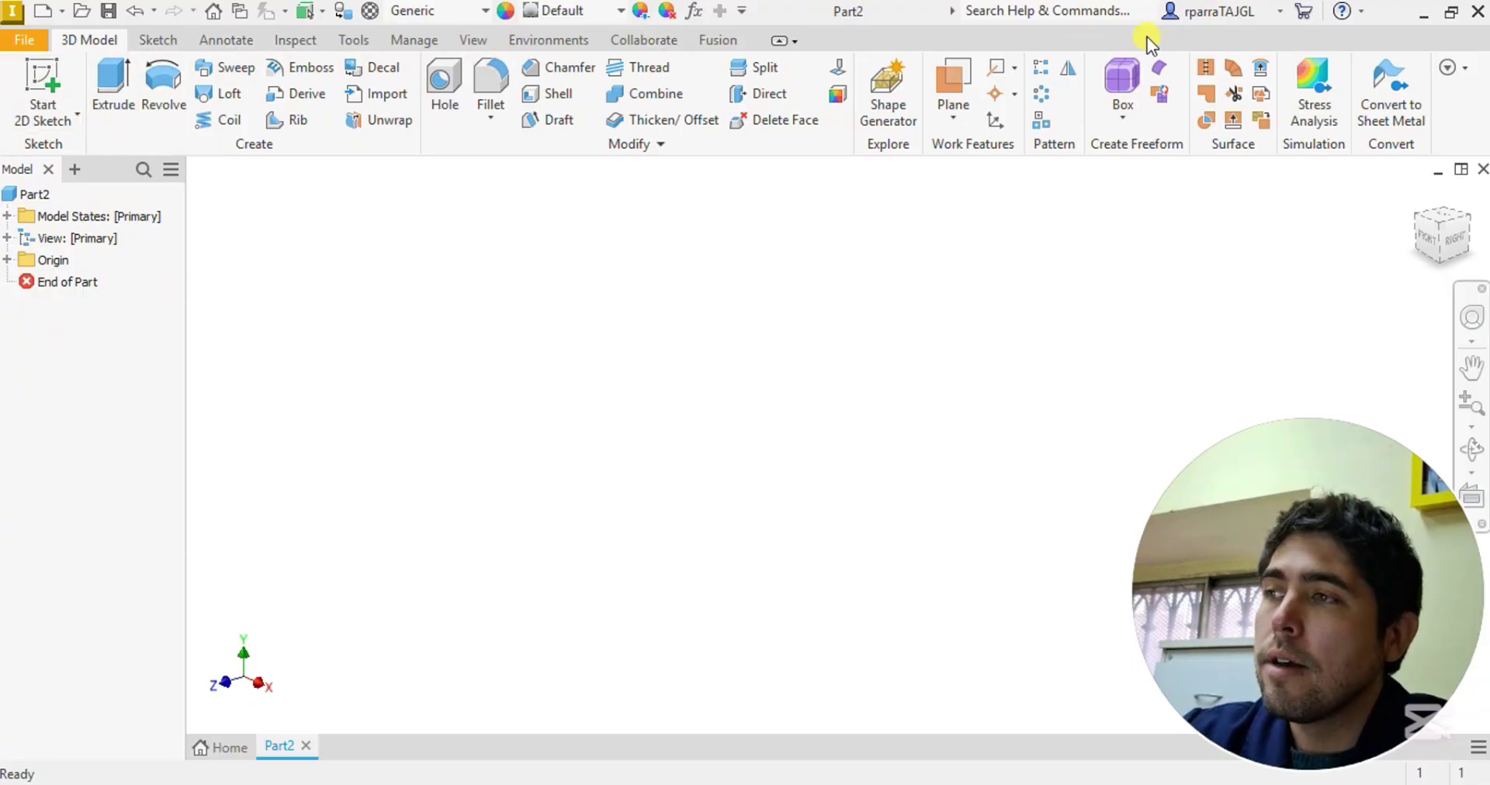
Look through the sketching, annotation, inspection, management, view and collaboration tool sets, ending at the 3D modelling tools
left_click(138, 37)
left_click(224, 44)
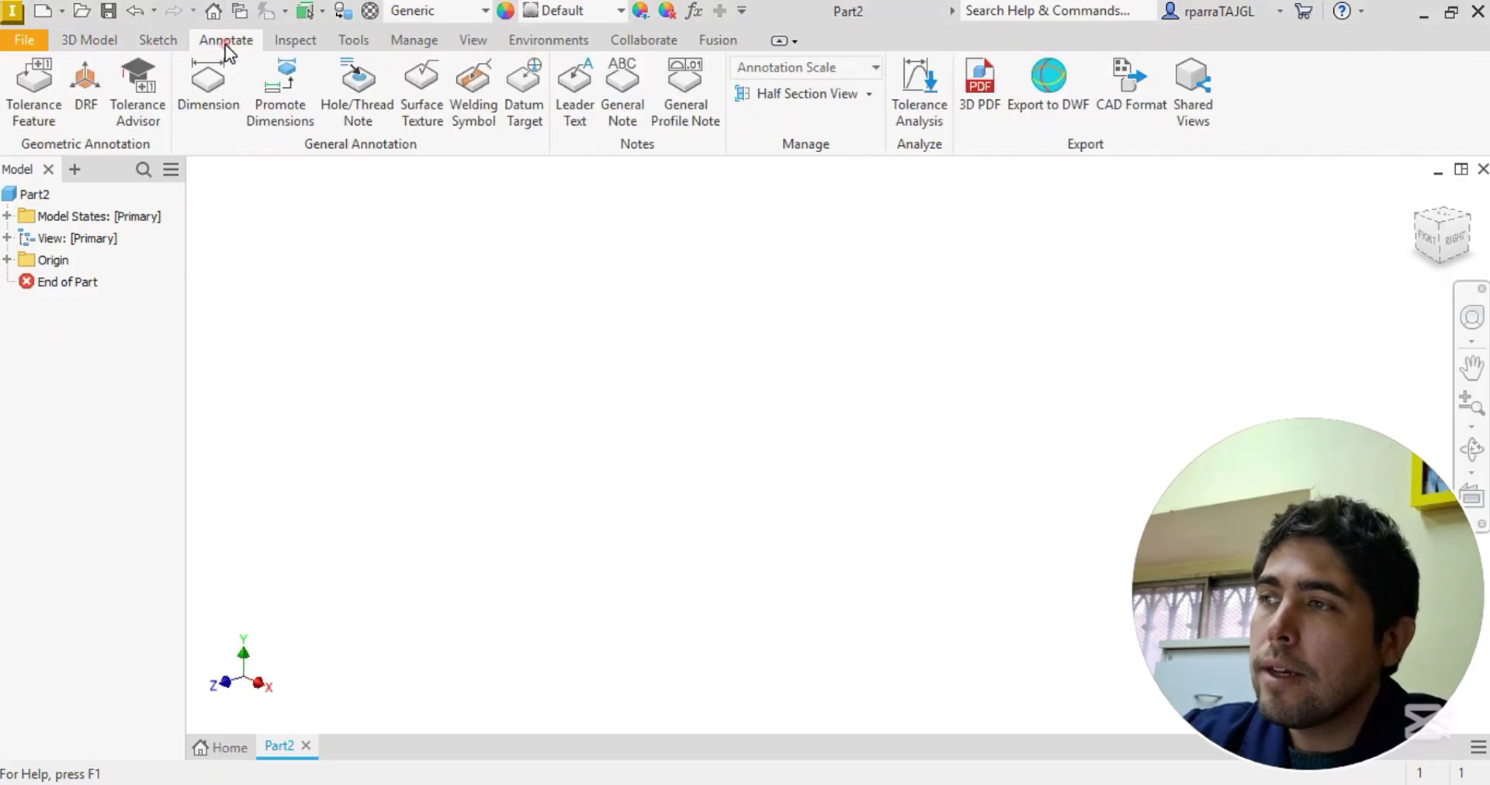
left_click(291, 39)
left_click(356, 39)
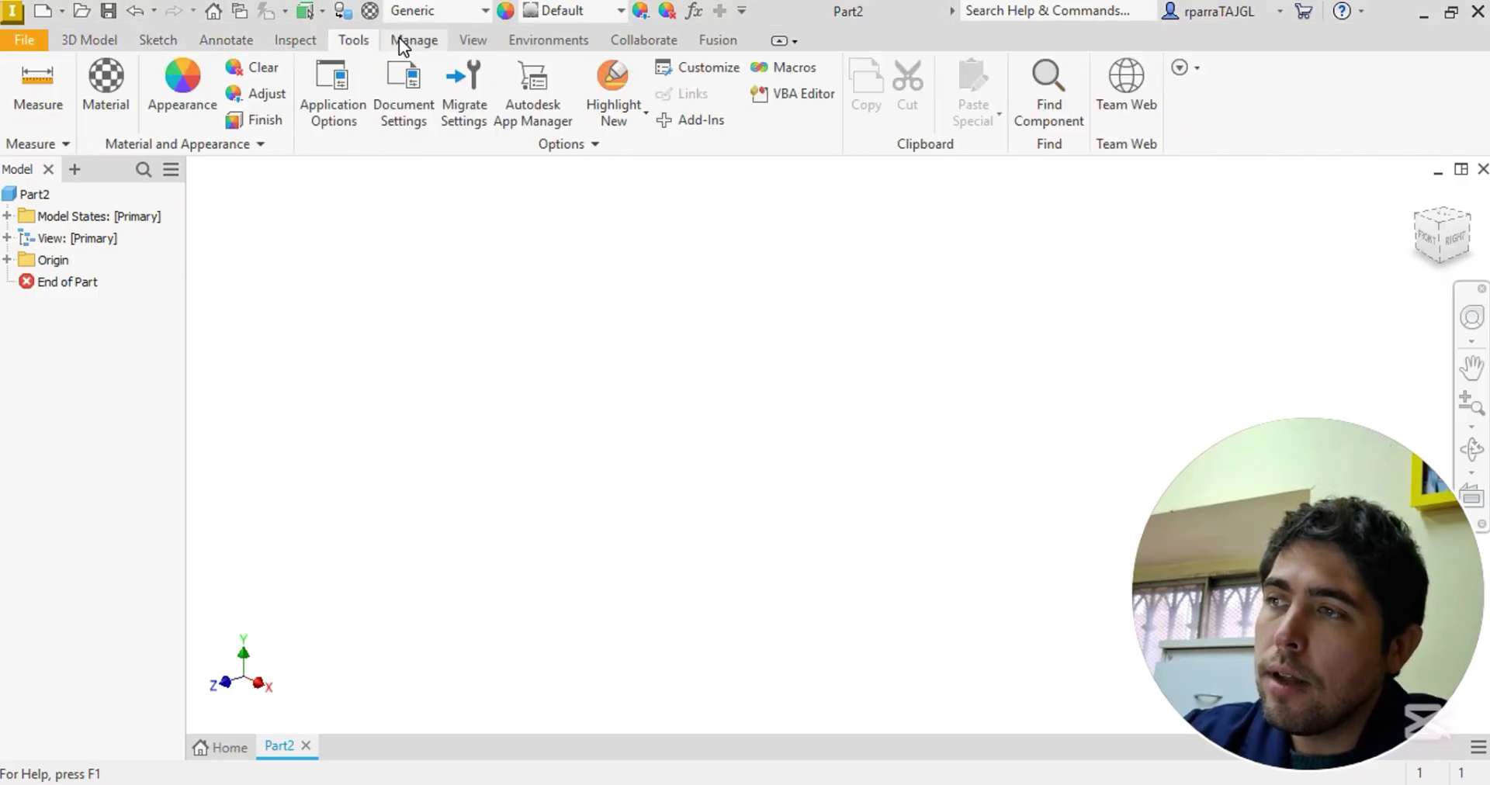
left_click(399, 37)
left_click(476, 39)
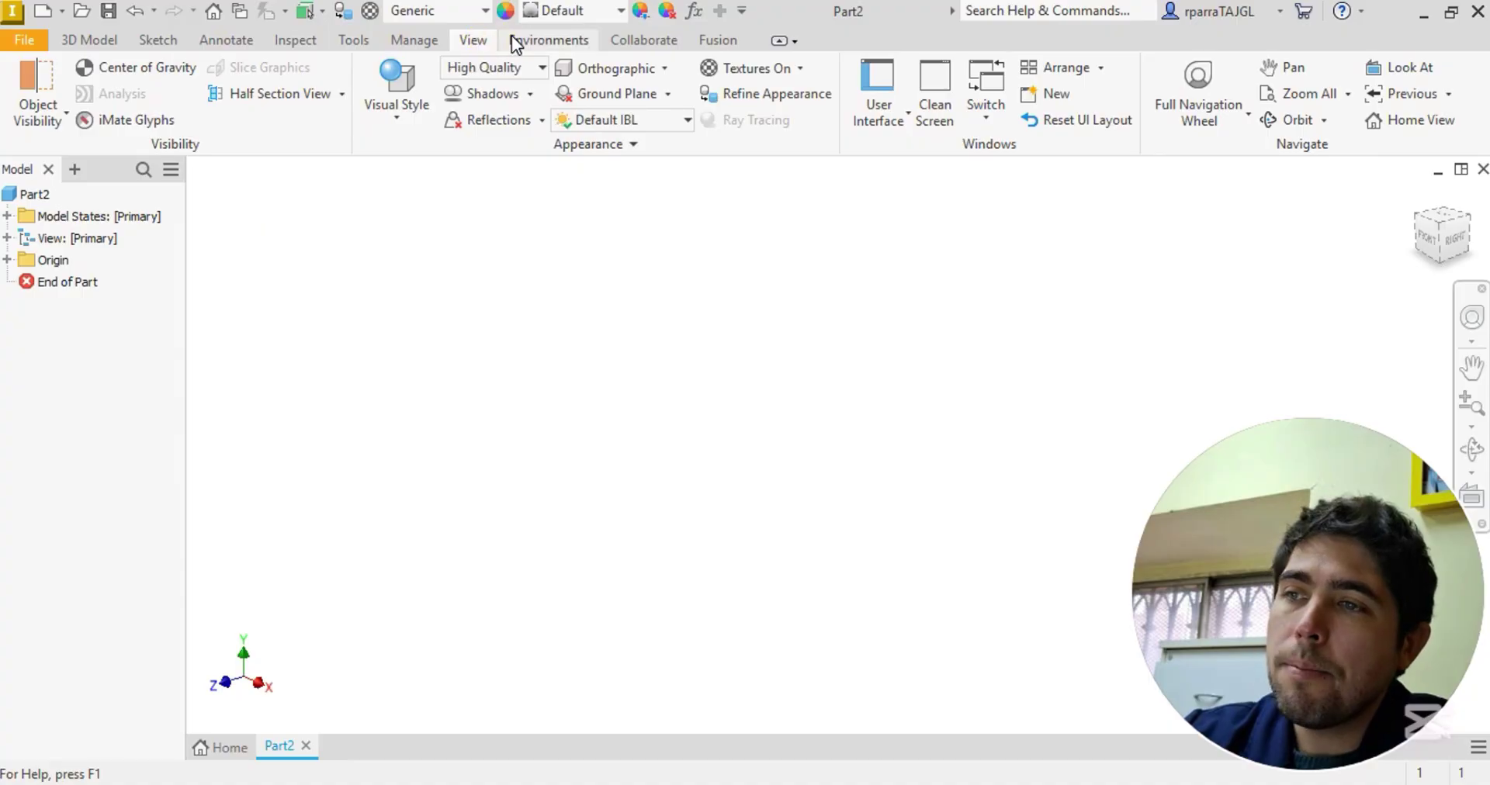
left_click(512, 40)
left_click(645, 44)
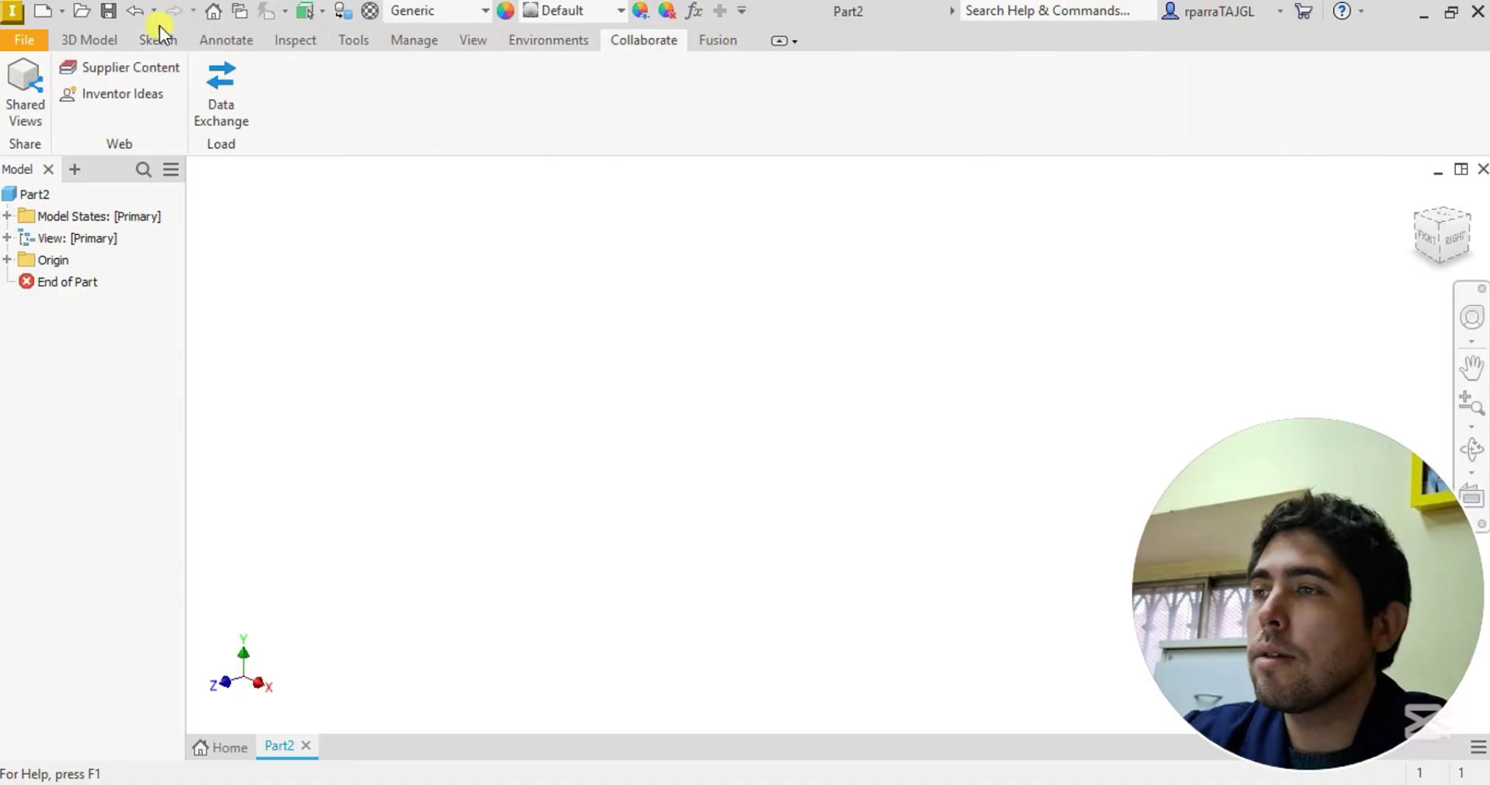
left_click(91, 36)
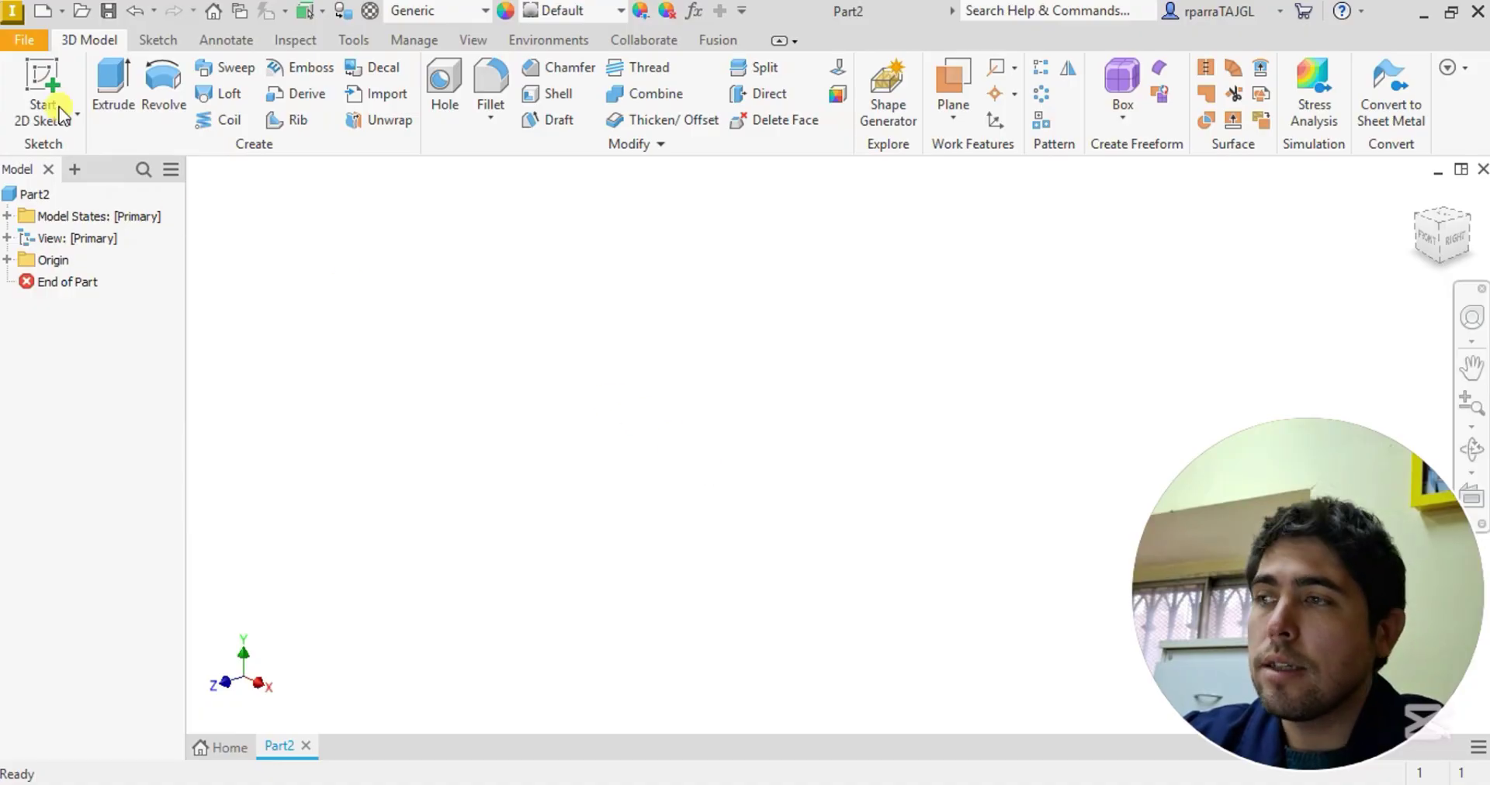
Start a 2D sketch on the horizontal XZ plane and draw a two-point rectangle about 32 by 22 mm enclosing the origin
left_click(53, 85)
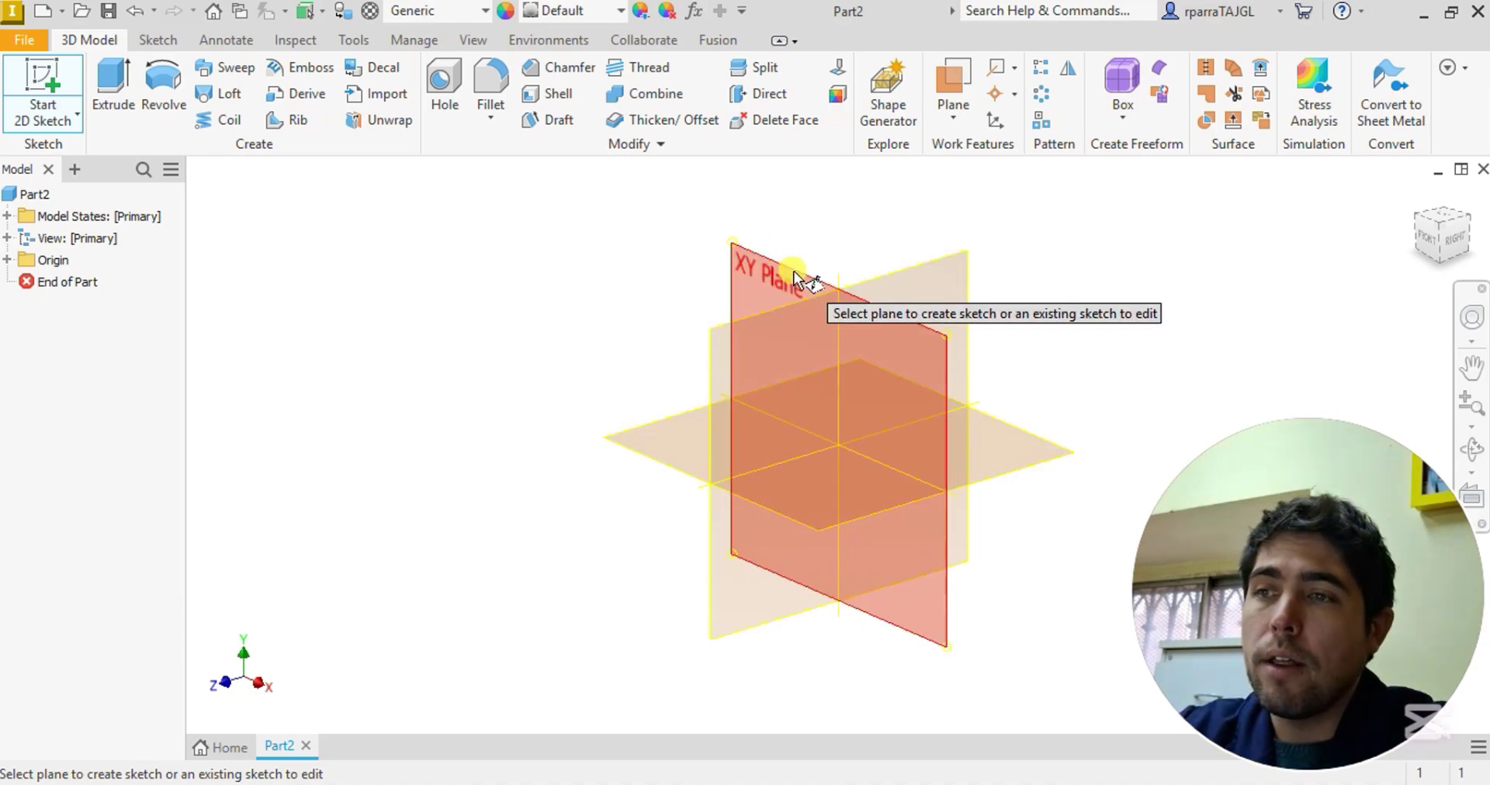
left_click(1013, 449)
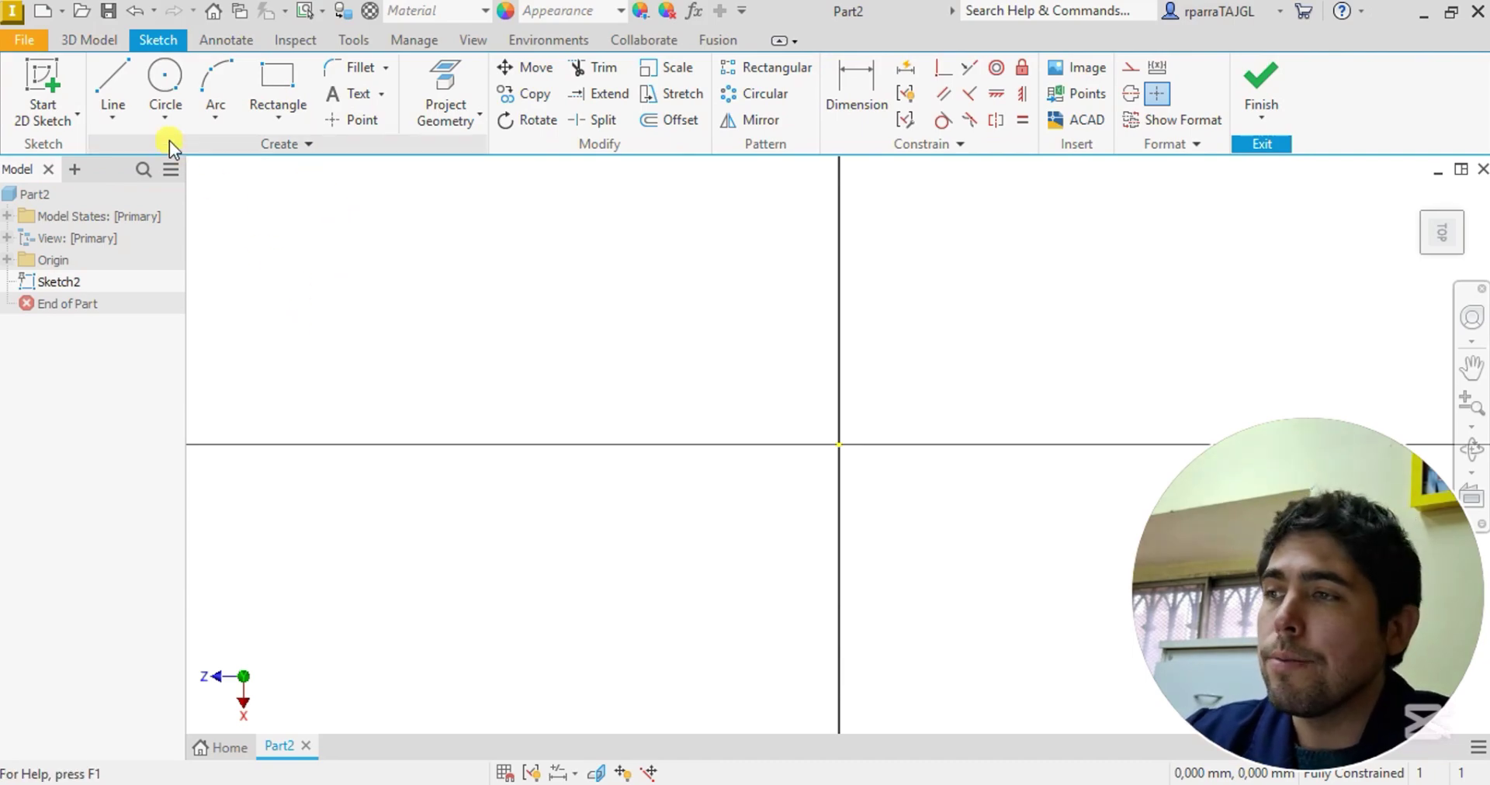
left_click(286, 77)
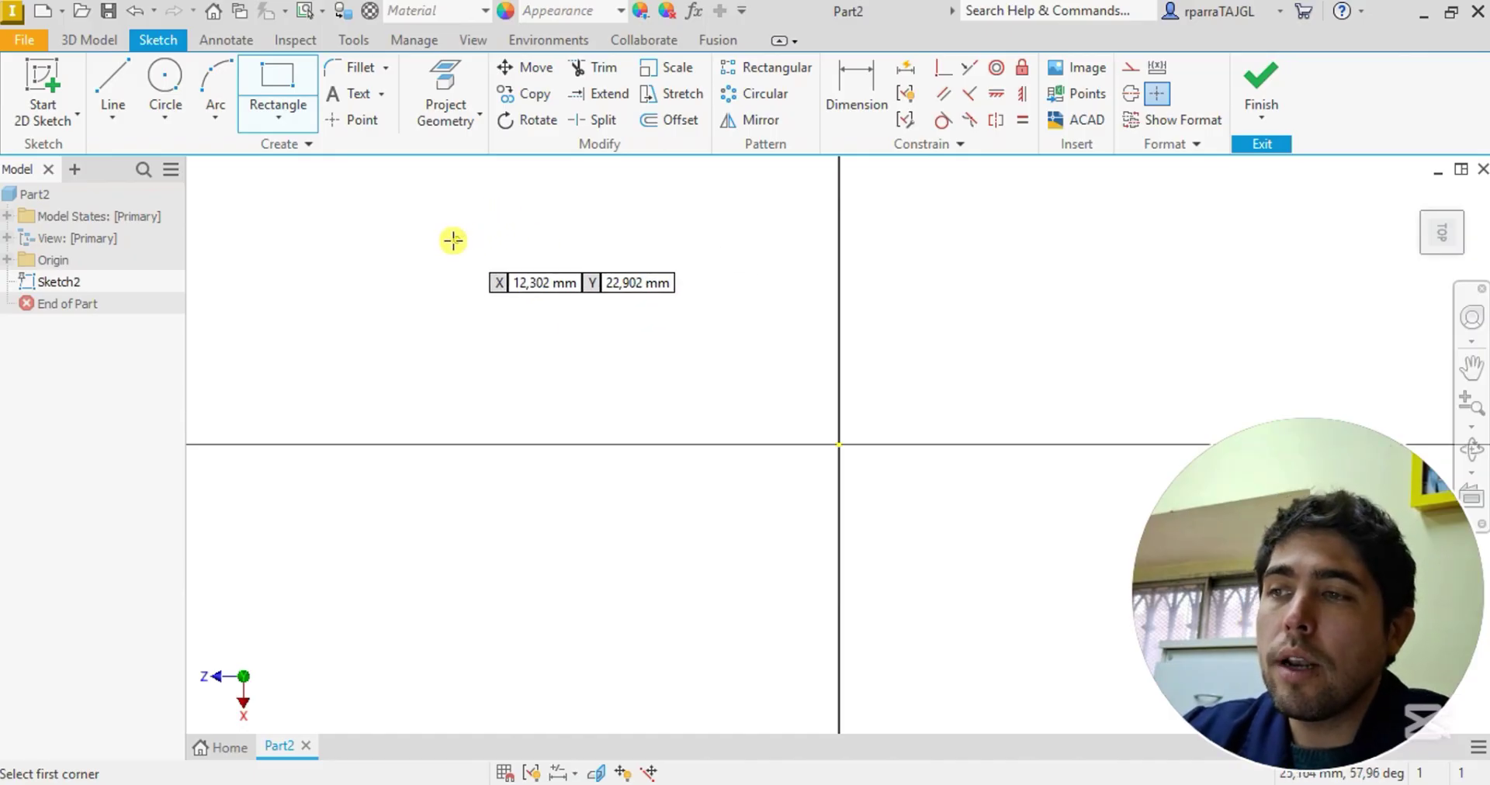
left_click(420, 223)
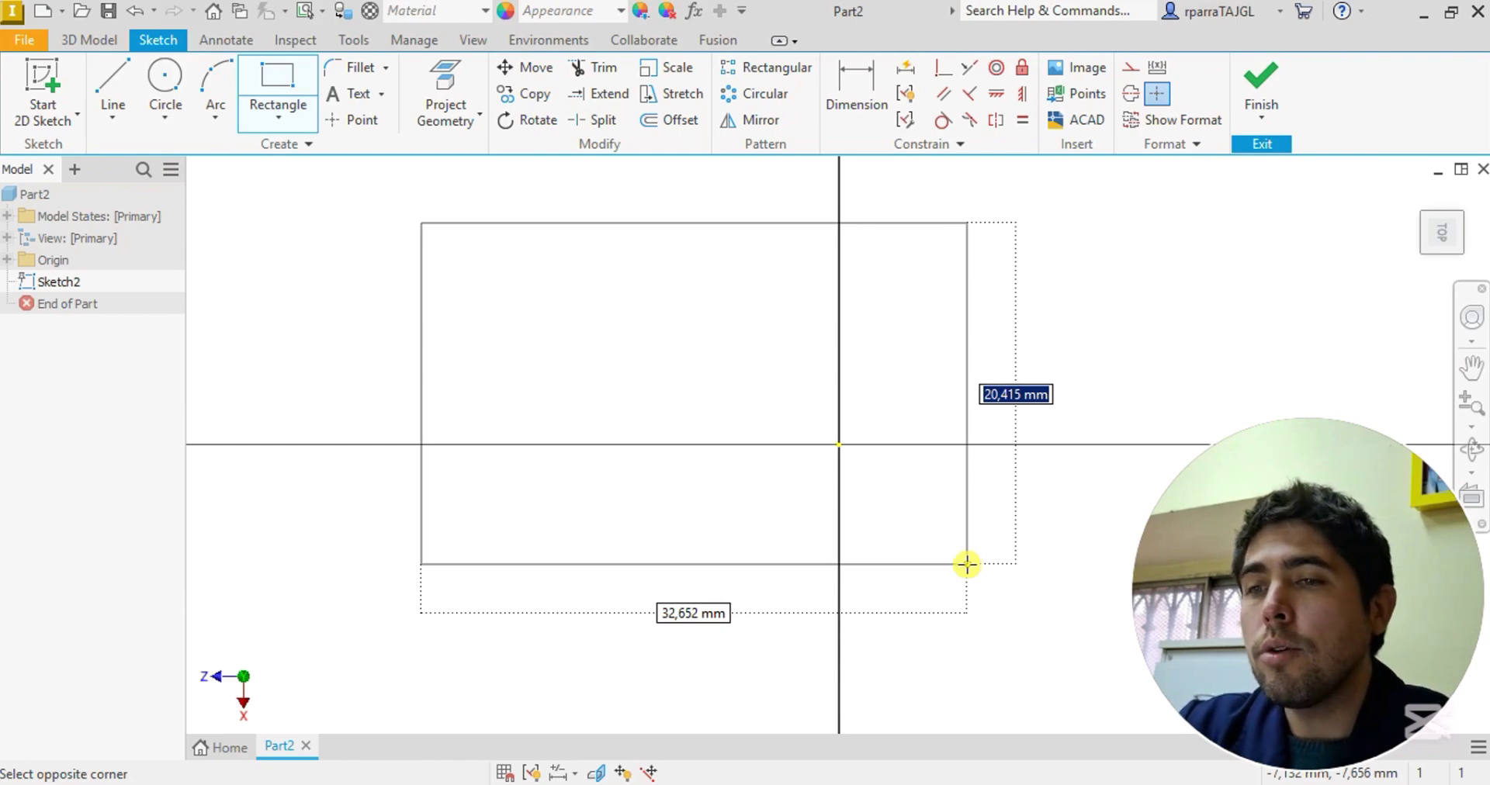
left_click(961, 585)
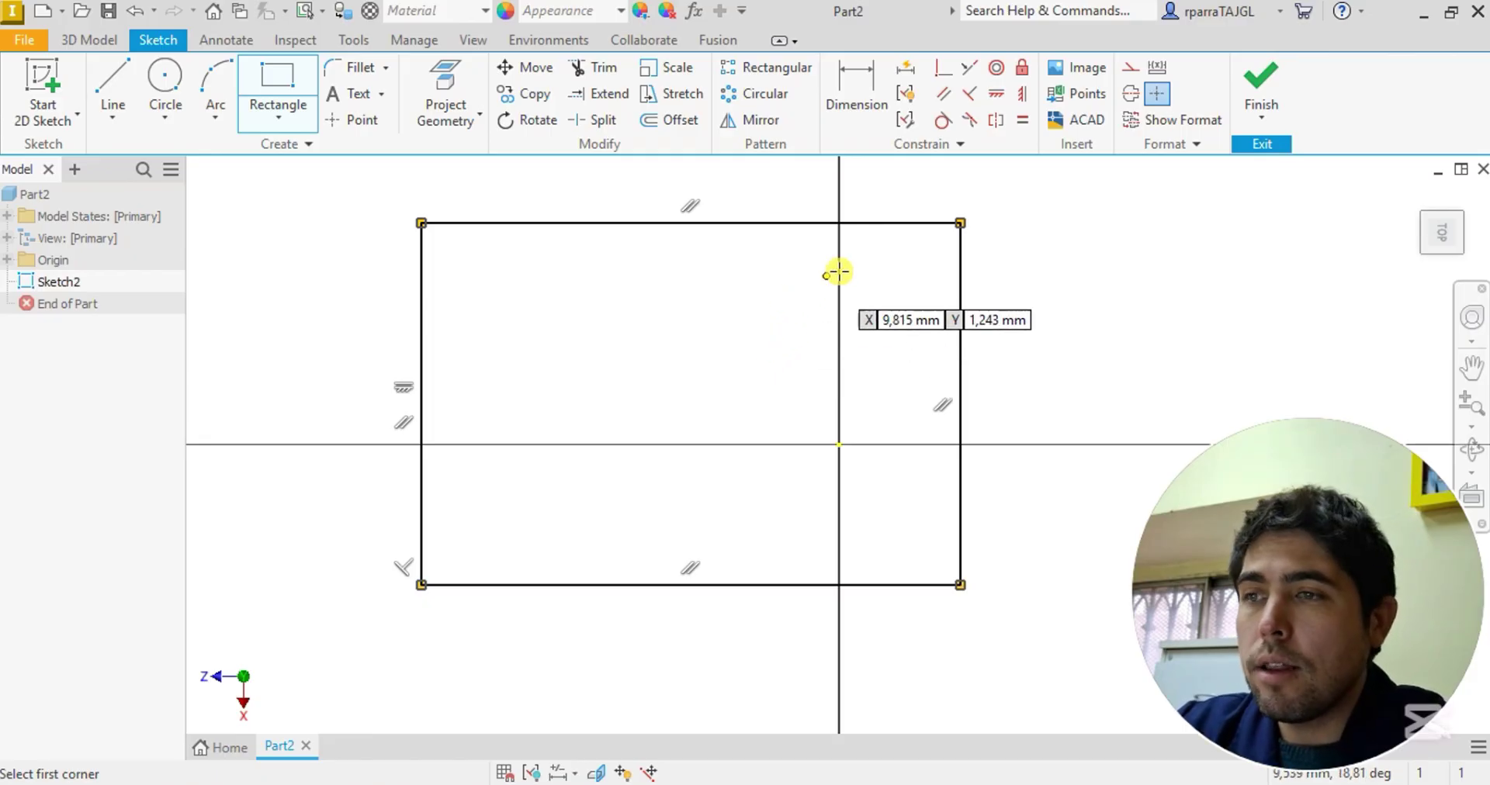
Dimension the rectangle's vertical side along the Z-facing edge and set it to 25 mm
left_click(864, 104)
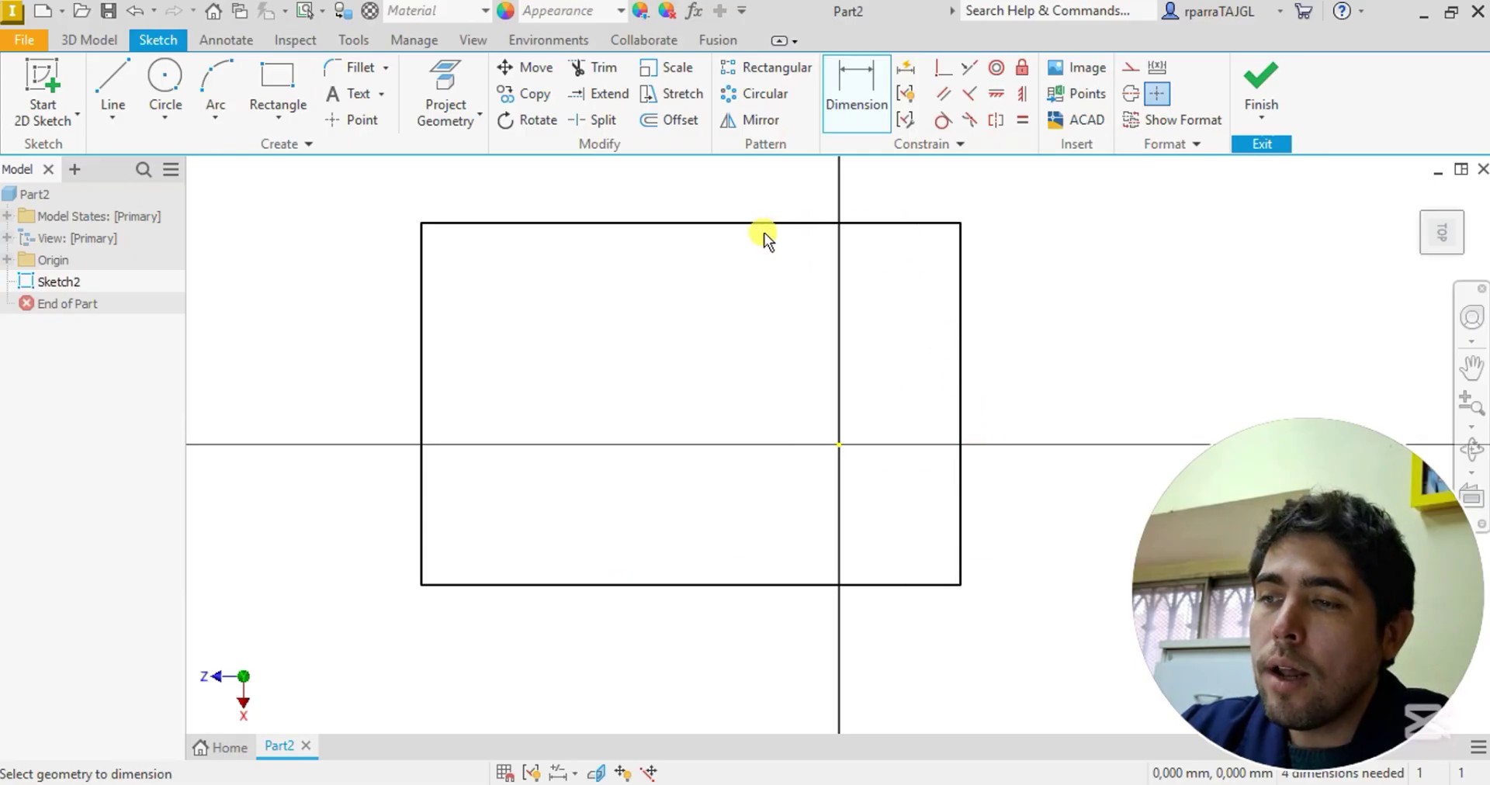
left_click(426, 270)
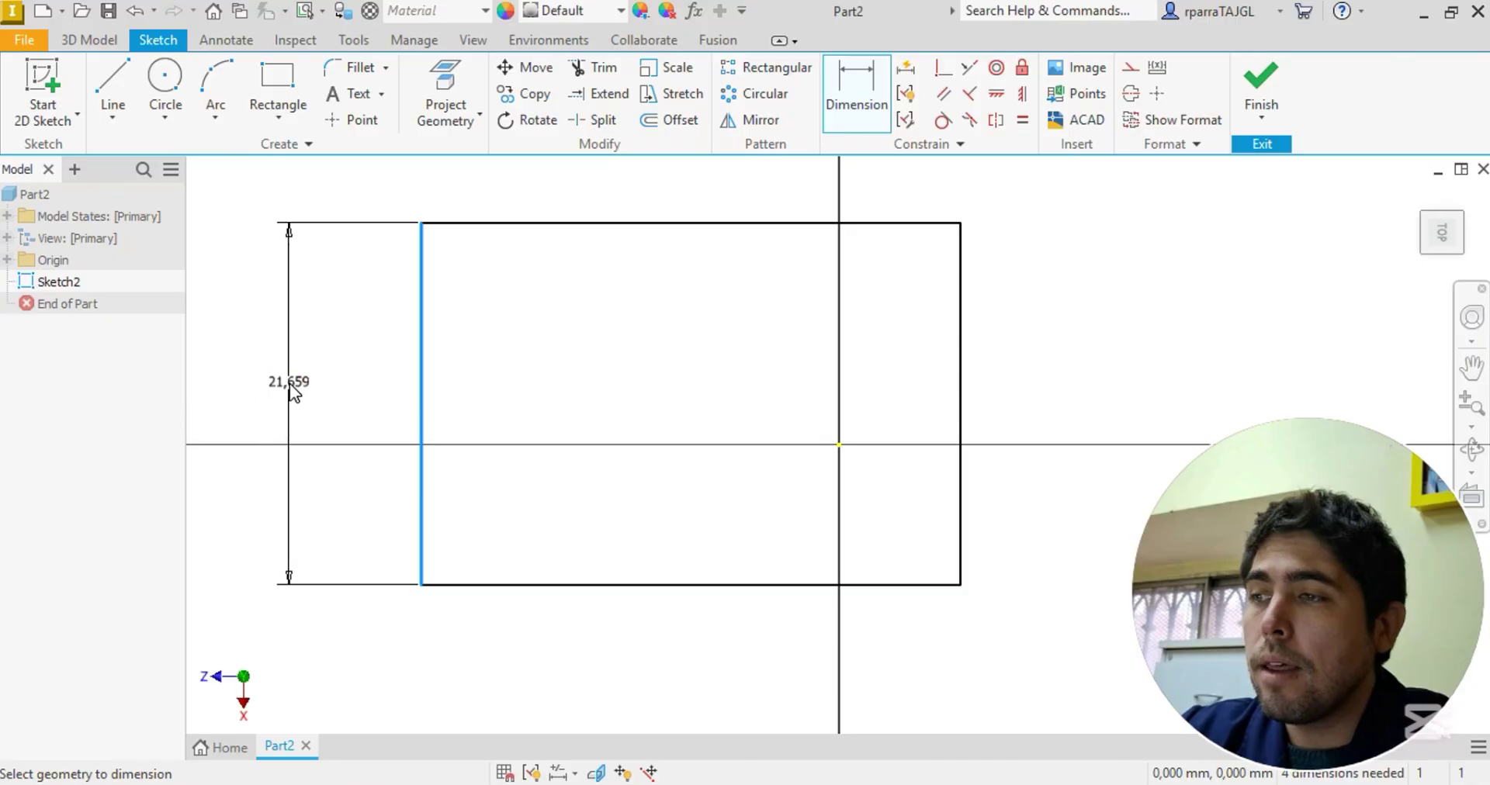
left_click(290, 386)
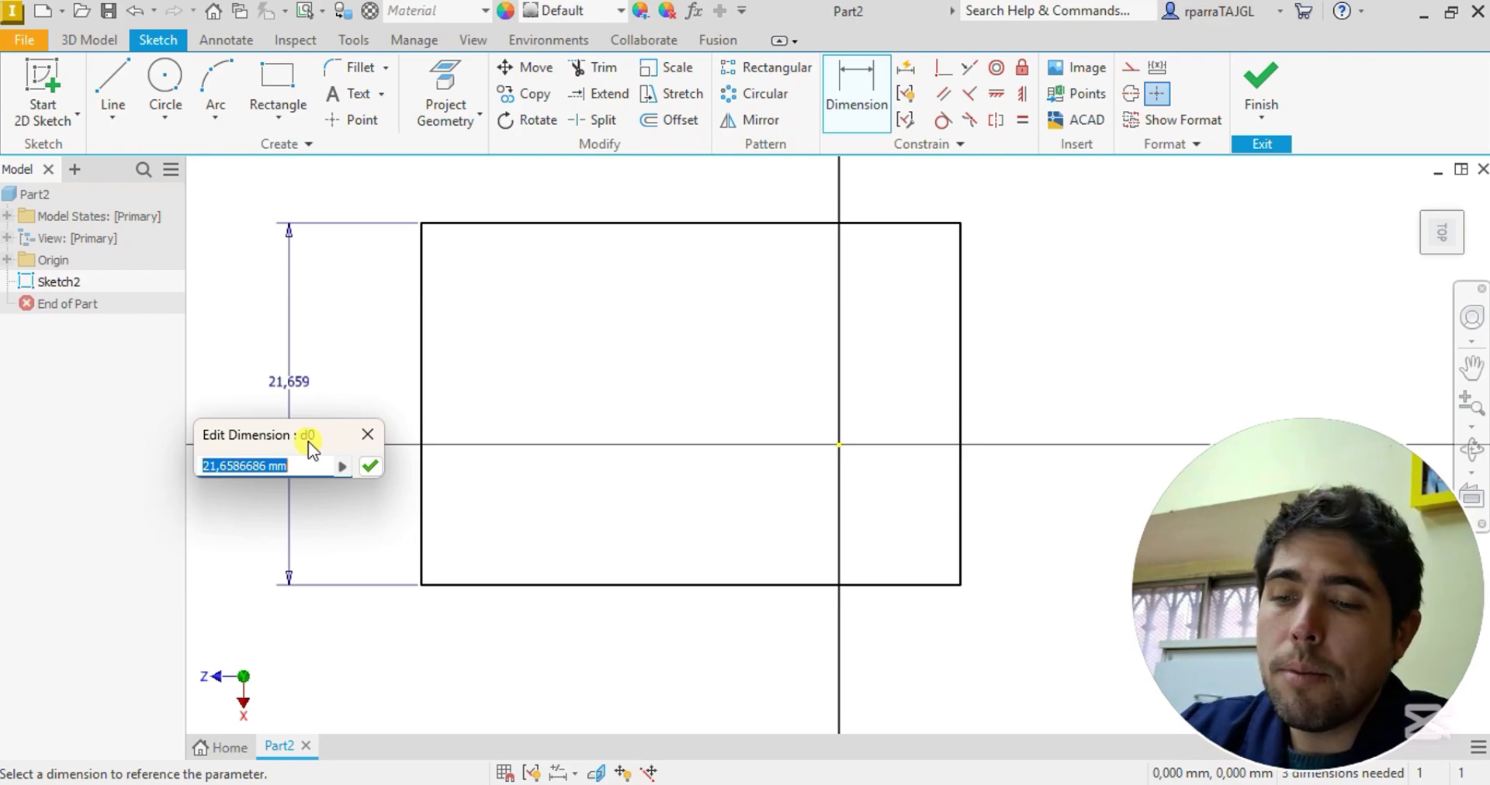
type("25")
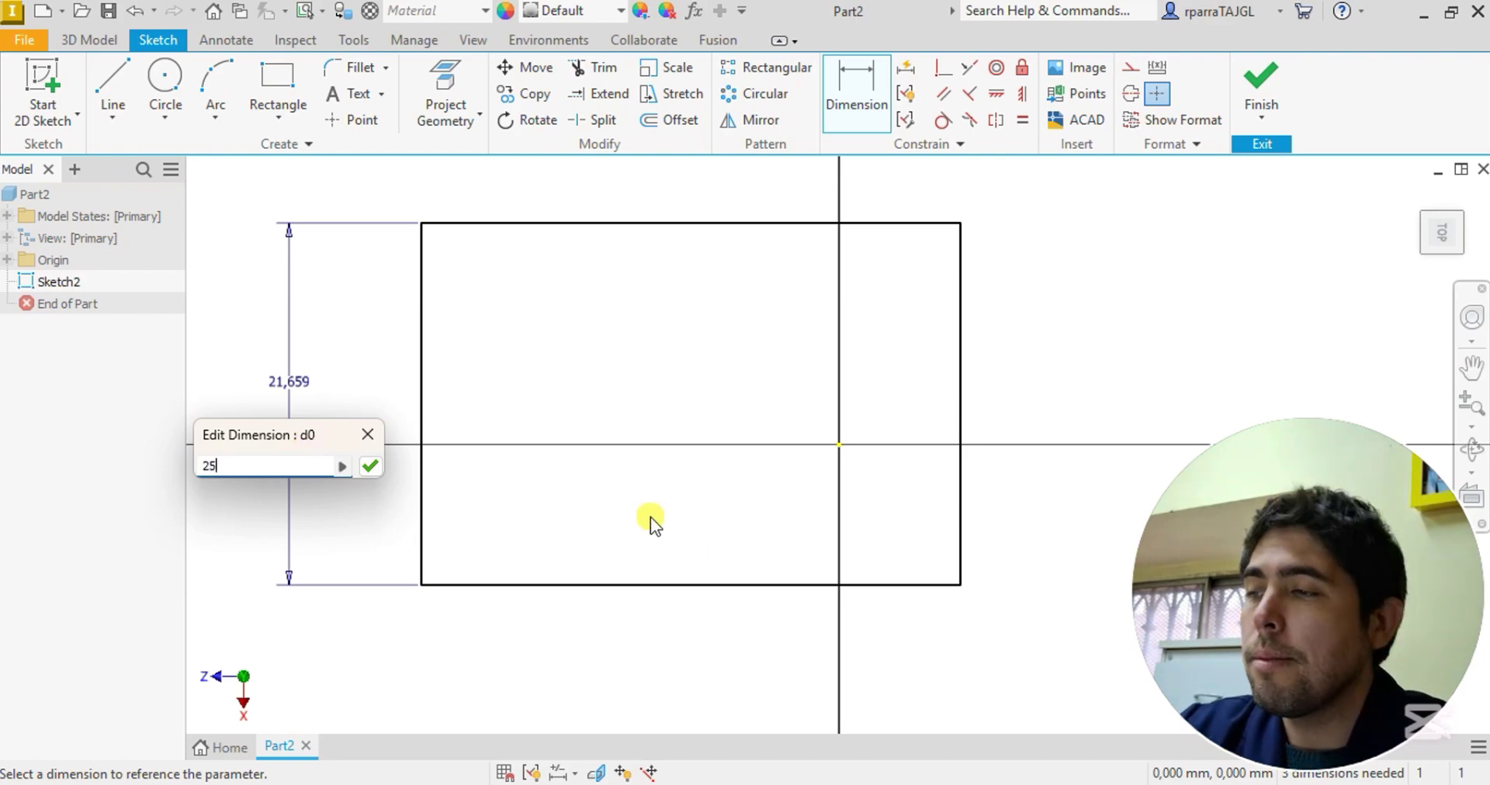
left_click(373, 466)
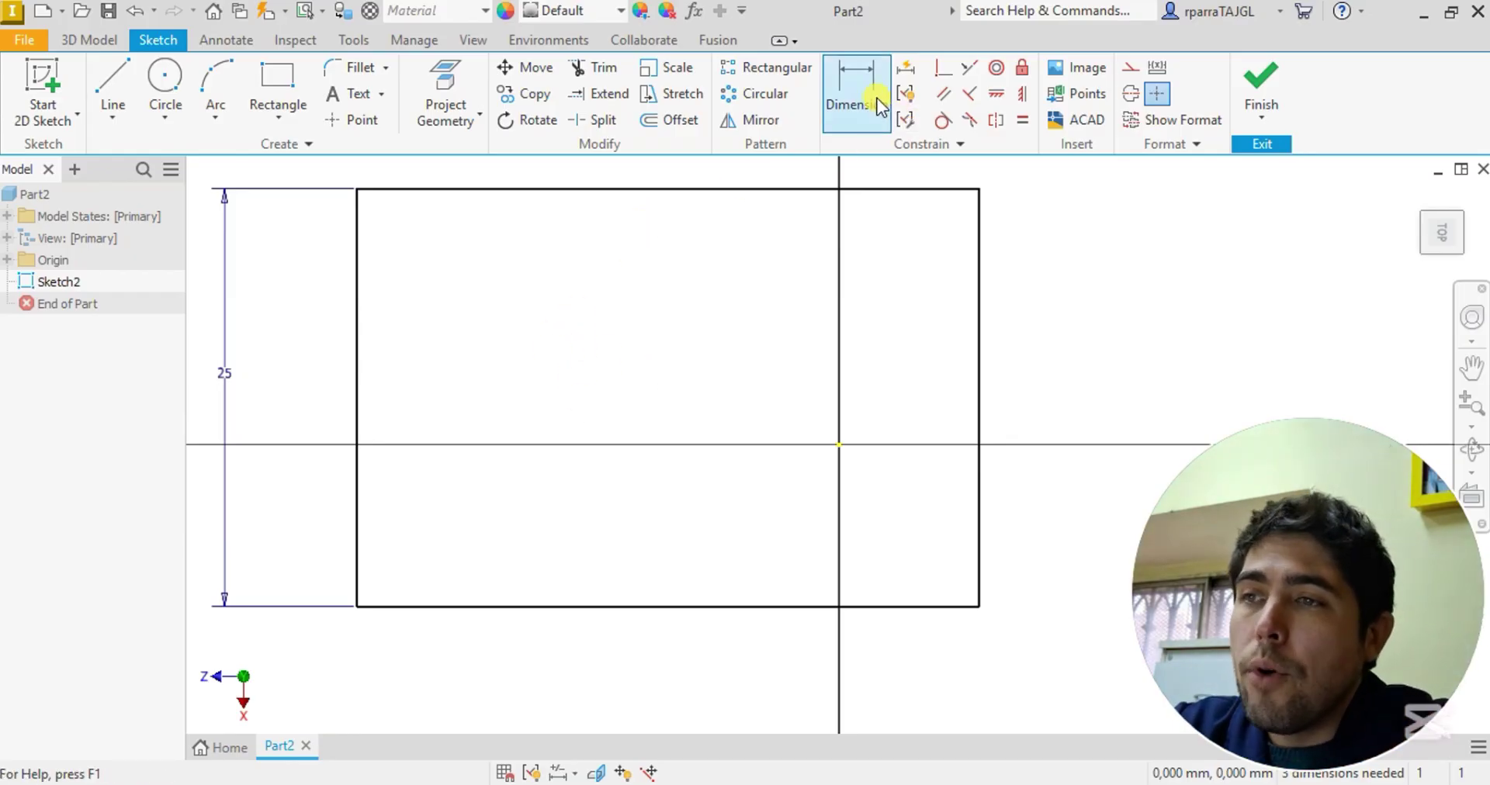
Dimension the rectangle's lower horizontal side and set its length to 35 mm
left_click(881, 120)
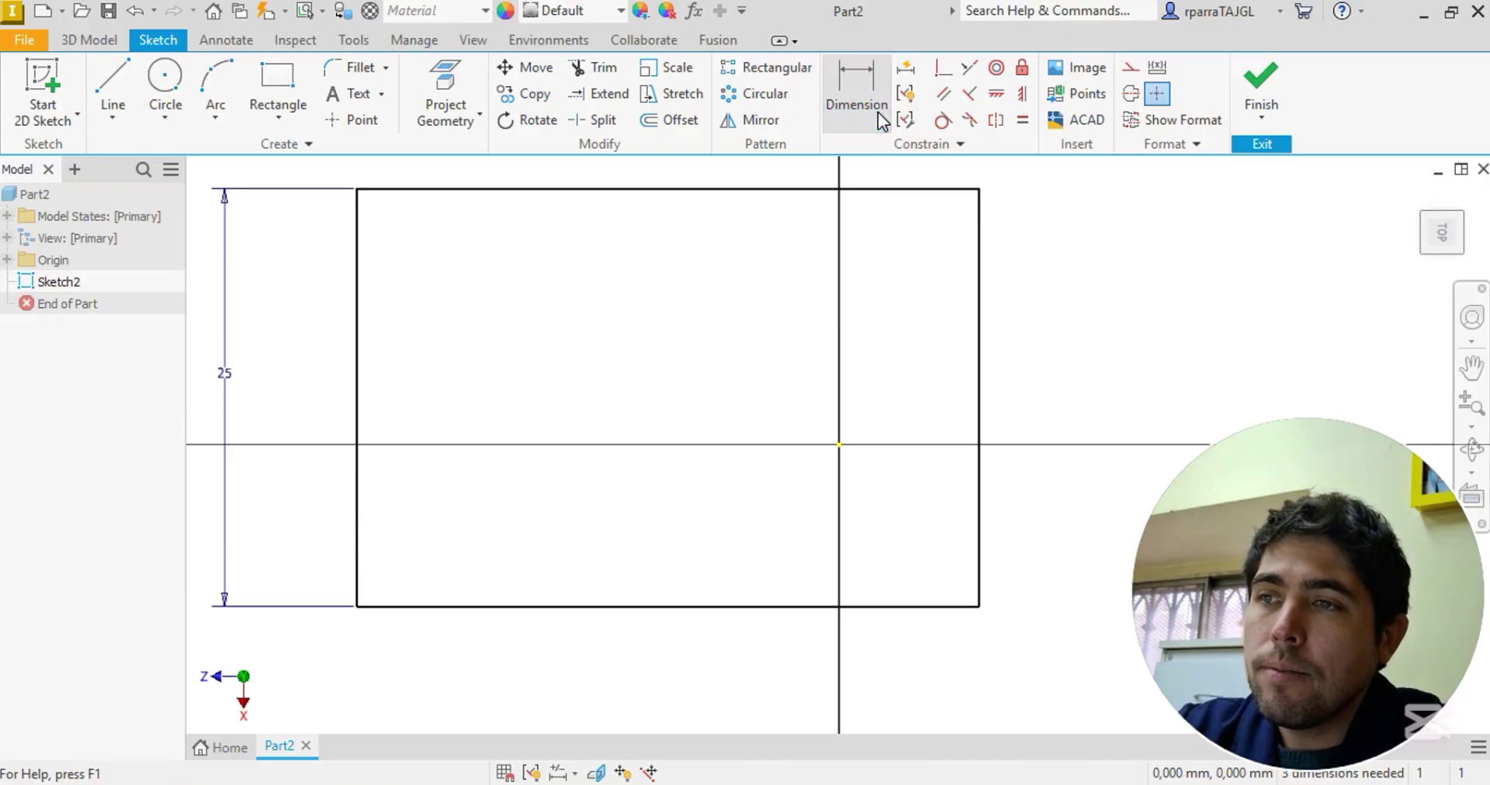
left_click(532, 607)
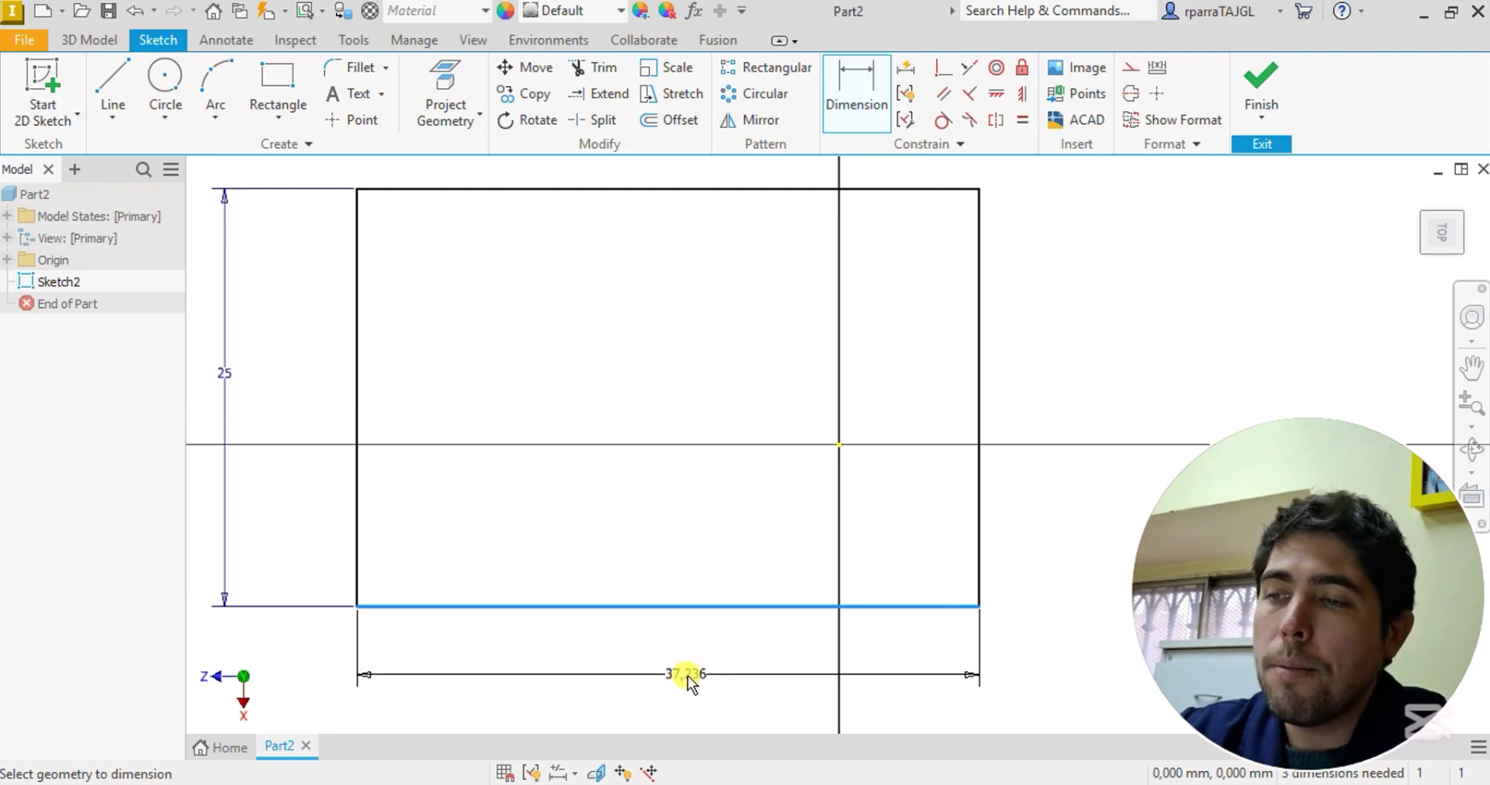
left_click(688, 677)
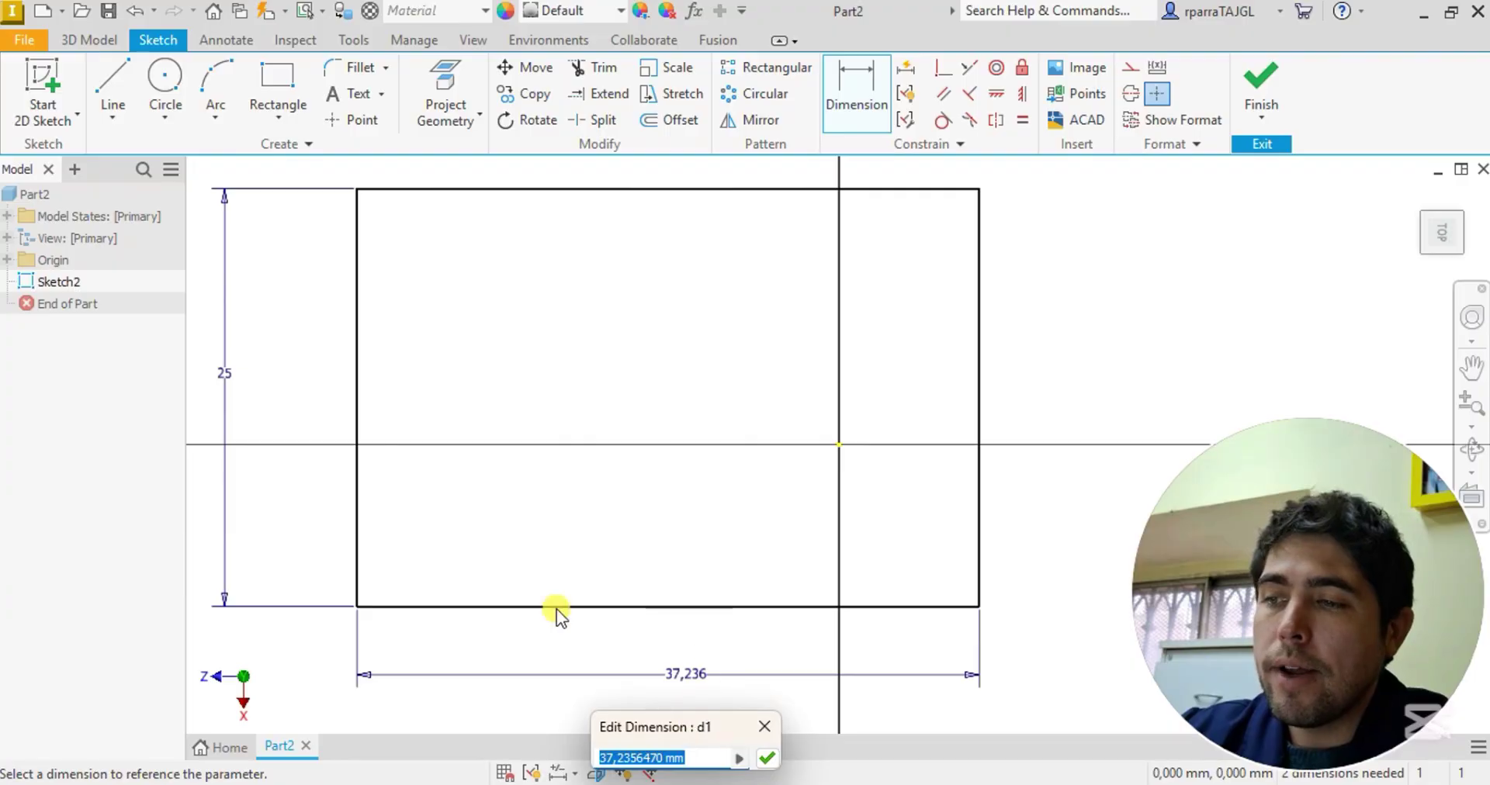
left_click_drag(641, 725, 602, 365)
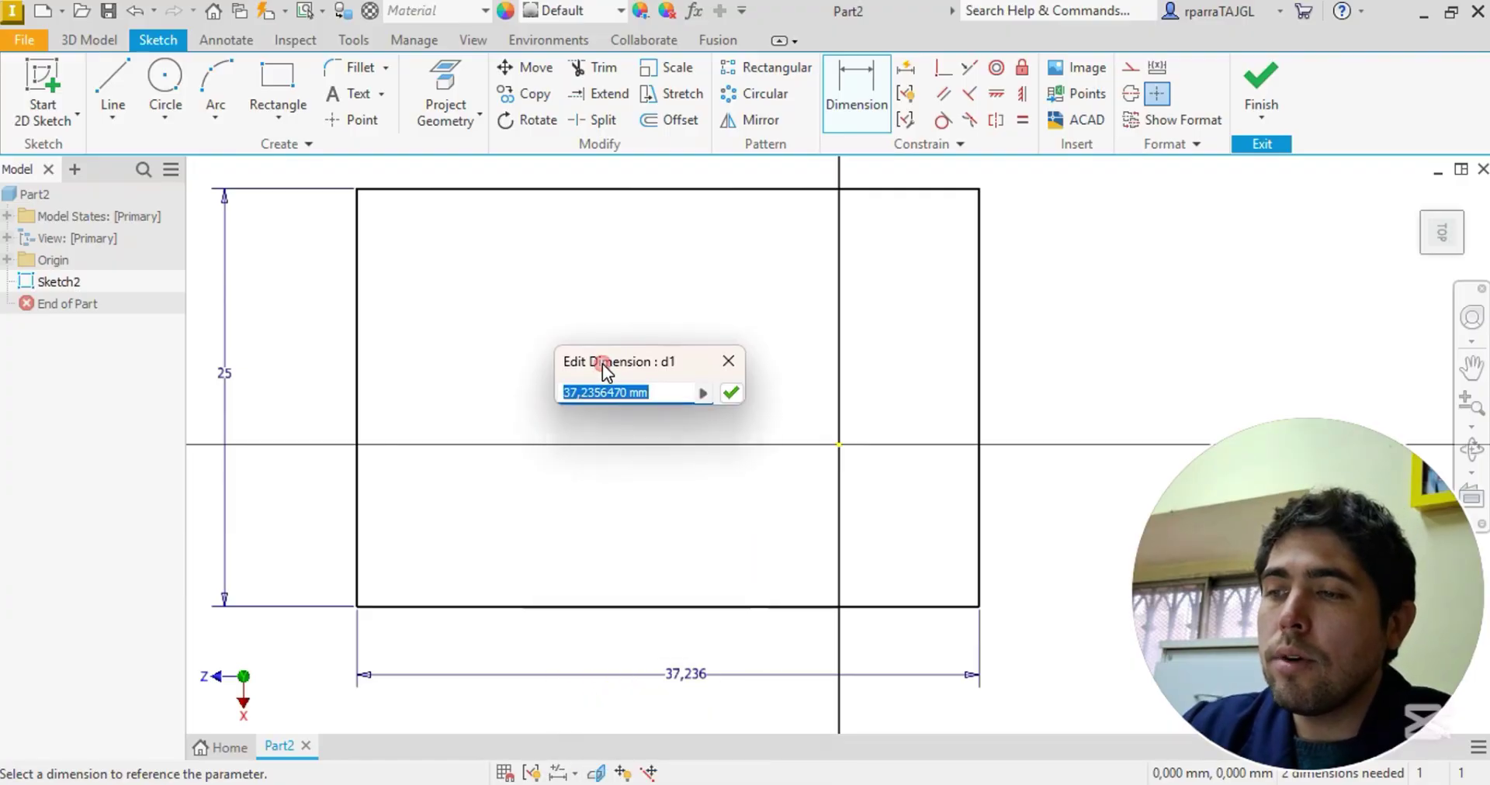
type("35")
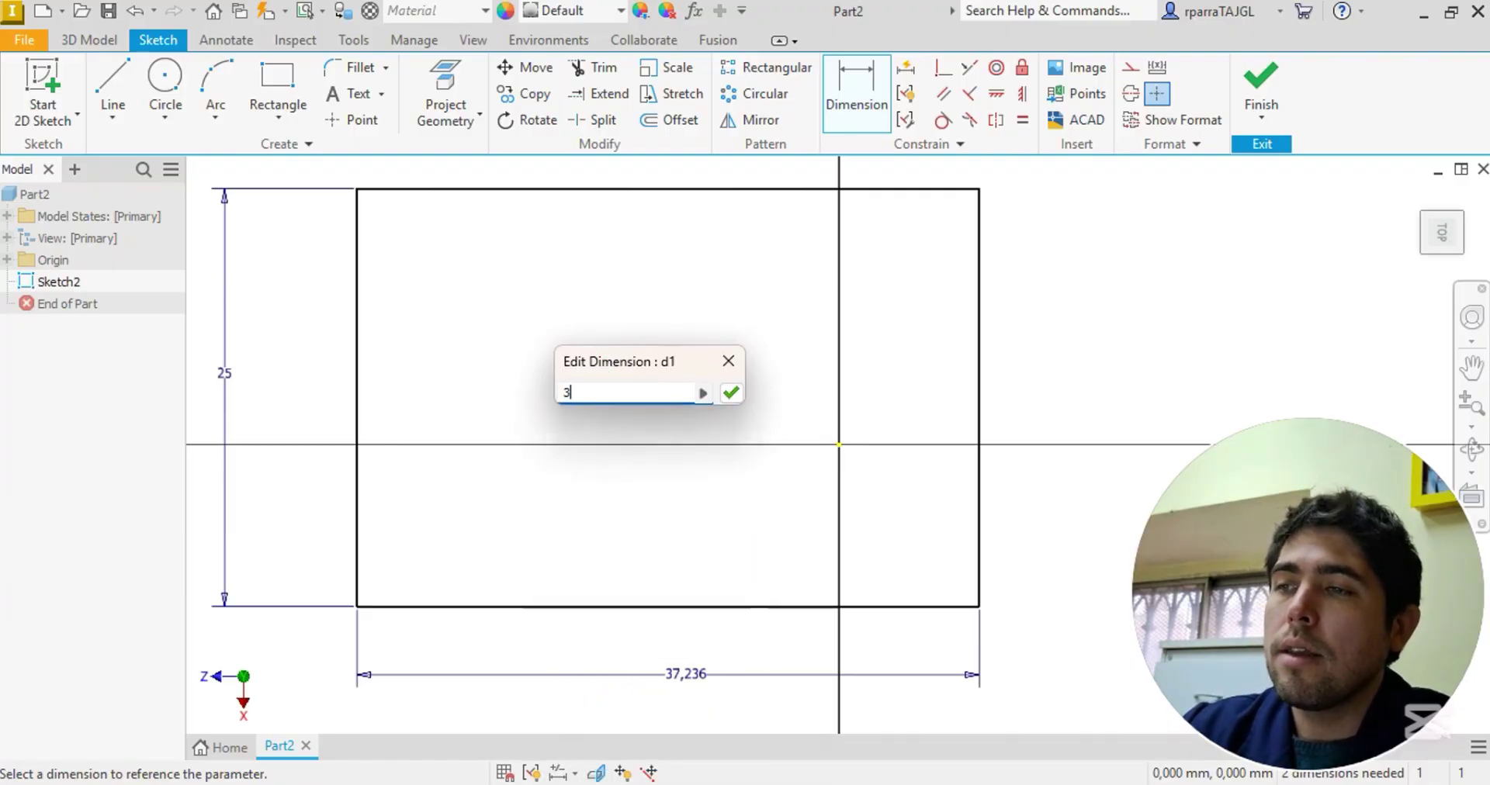
left_click(729, 393)
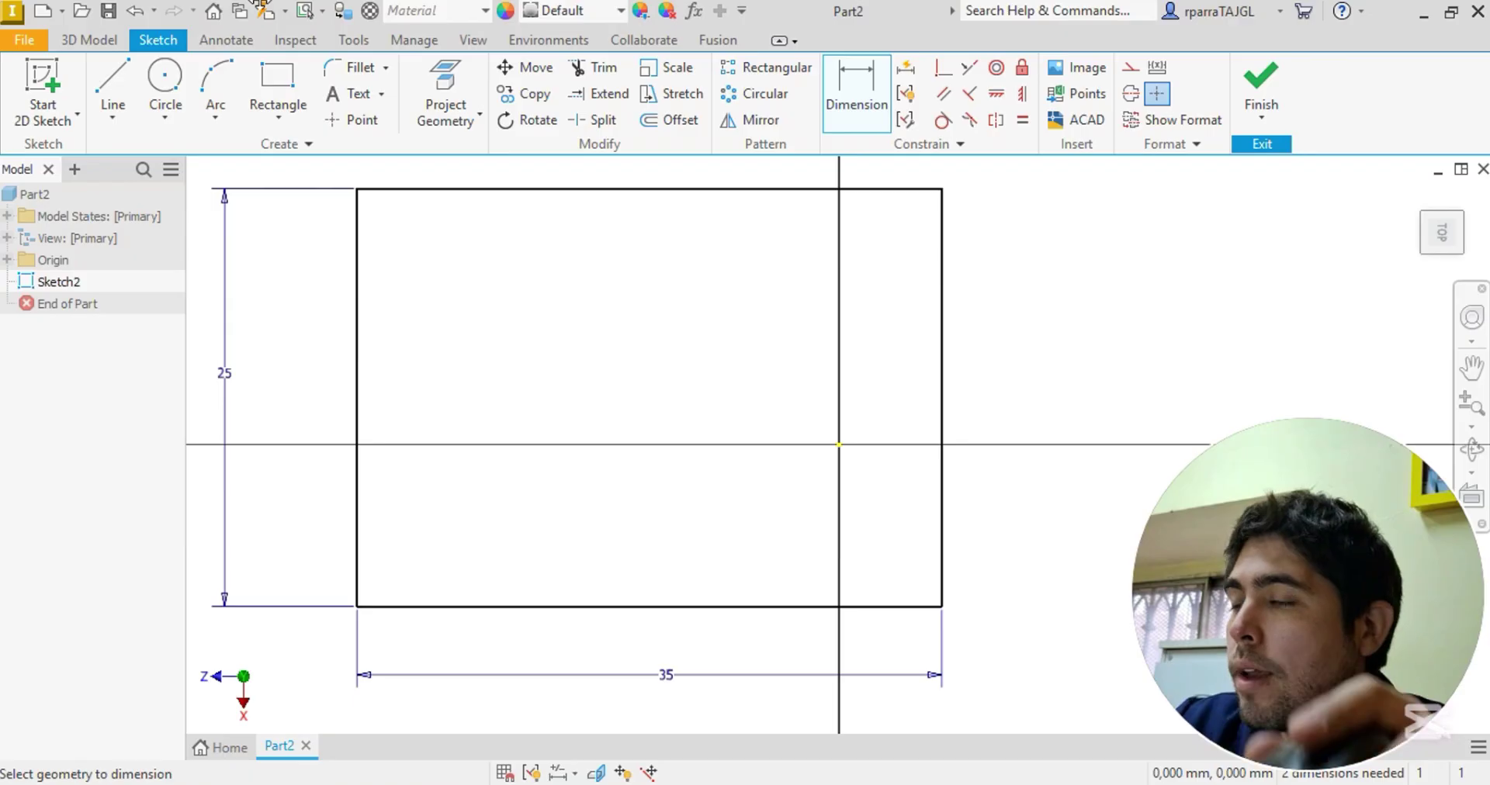
Examine the dimensioned rectangle and its position around the origin at several zoom levels
scroll(621, 402, "down", 5)
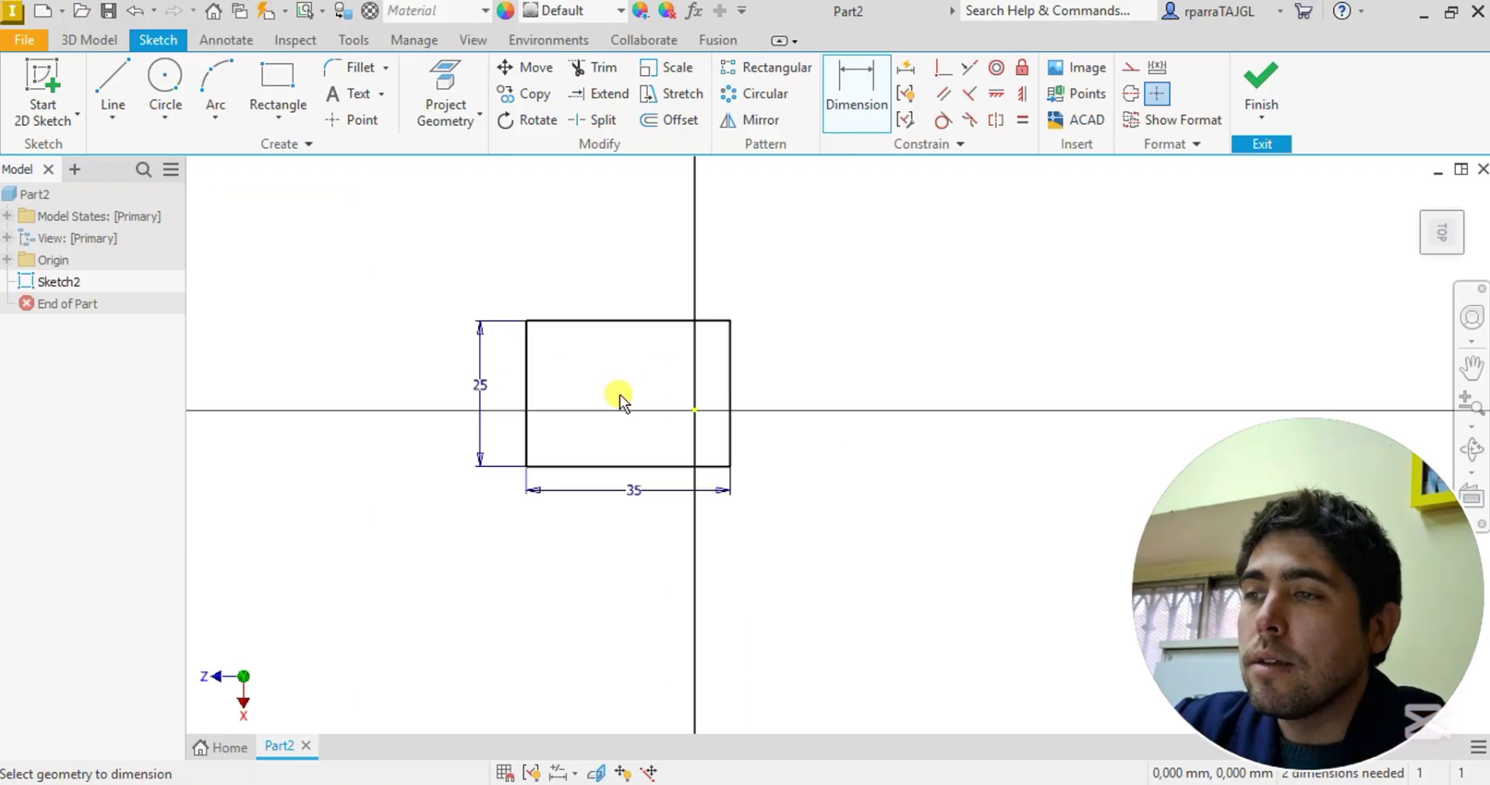
scroll(621, 402, "up", 2)
scroll(613, 406, "down", 2)
scroll(613, 406, "up", 6)
scroll(612, 407, "down", 5)
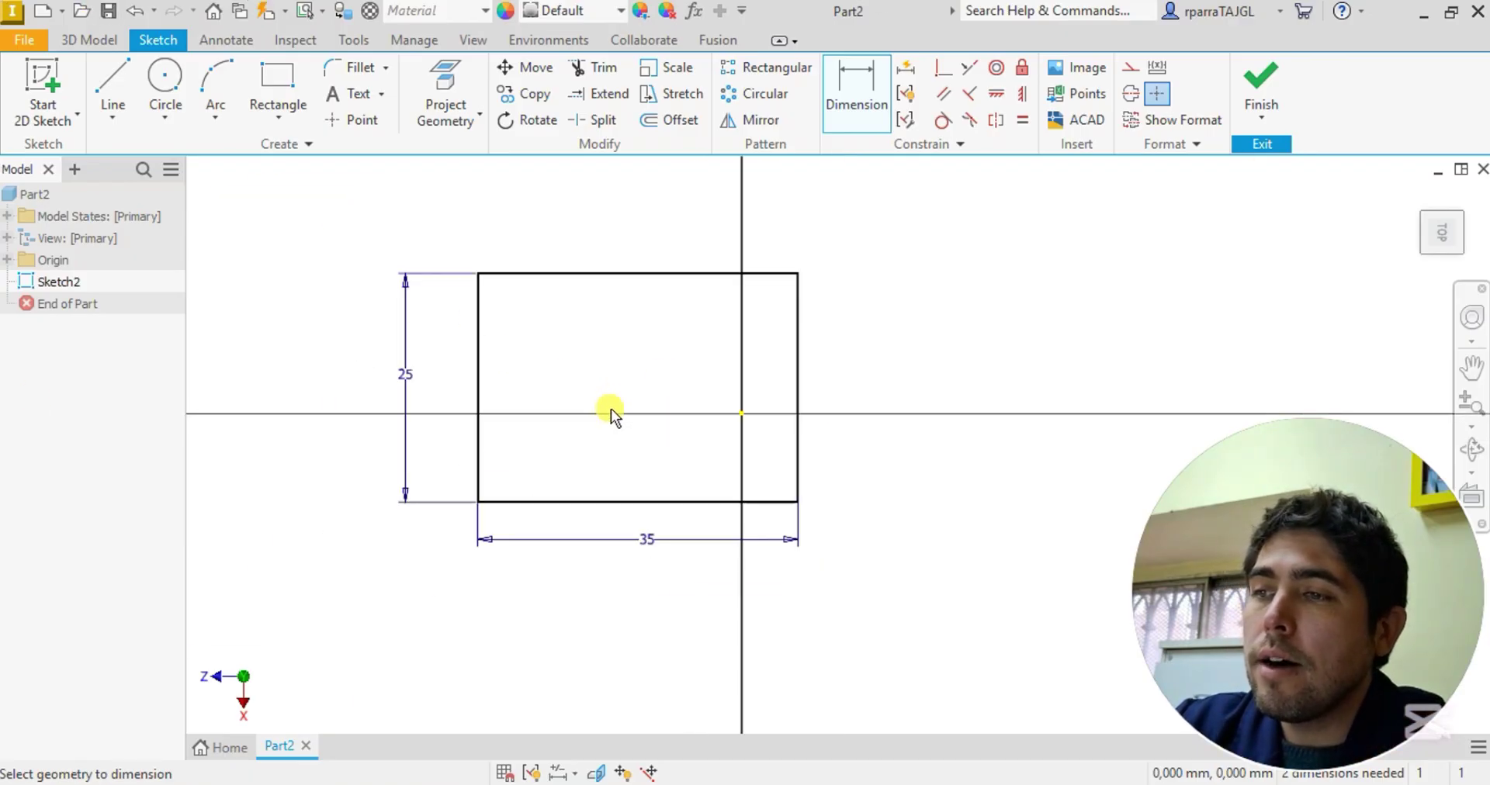
scroll(612, 411, "down", 5)
scroll(612, 411, "up", 9)
scroll(612, 412, "down", 5)
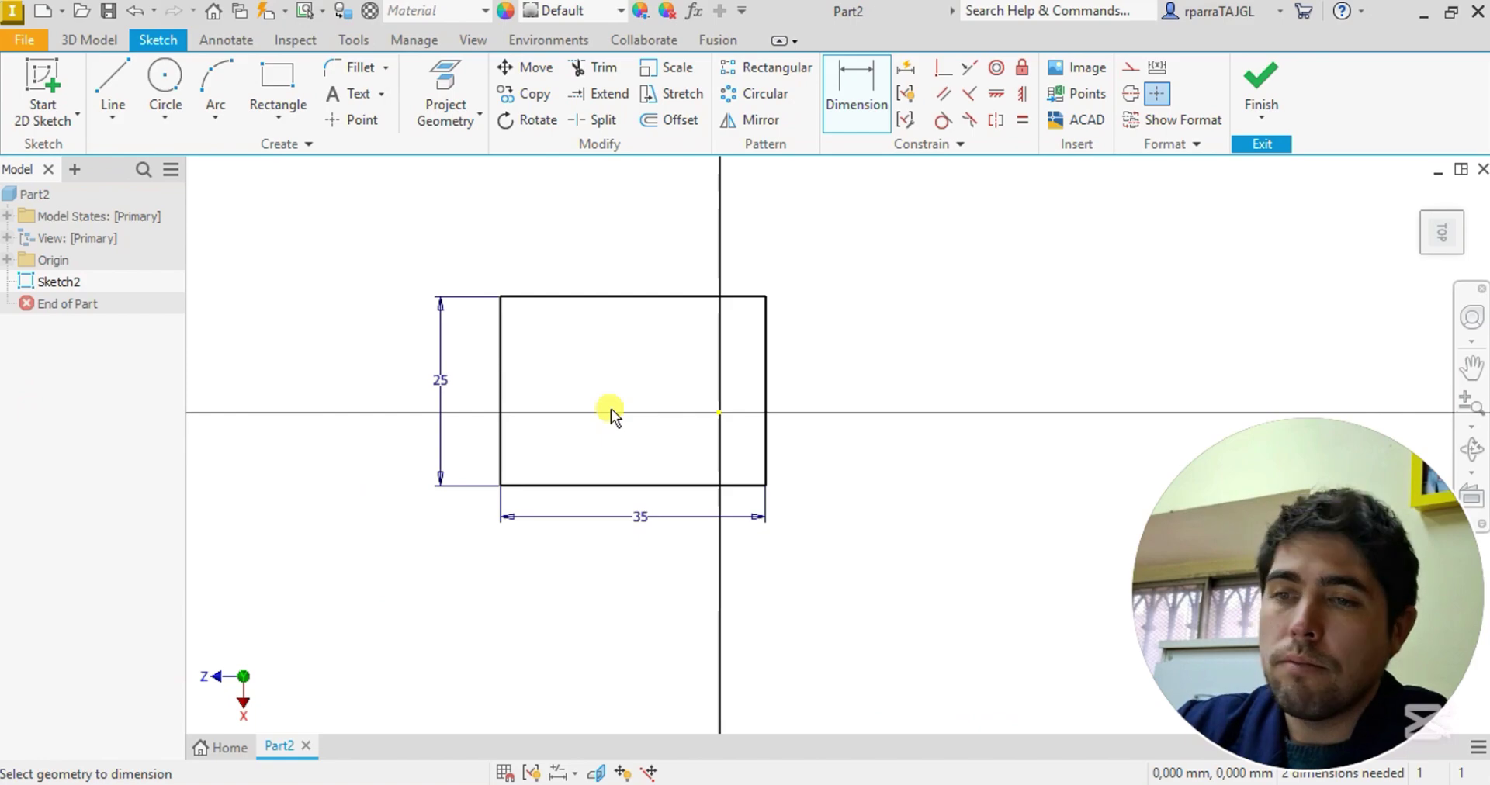
scroll(612, 408, "down", 2)
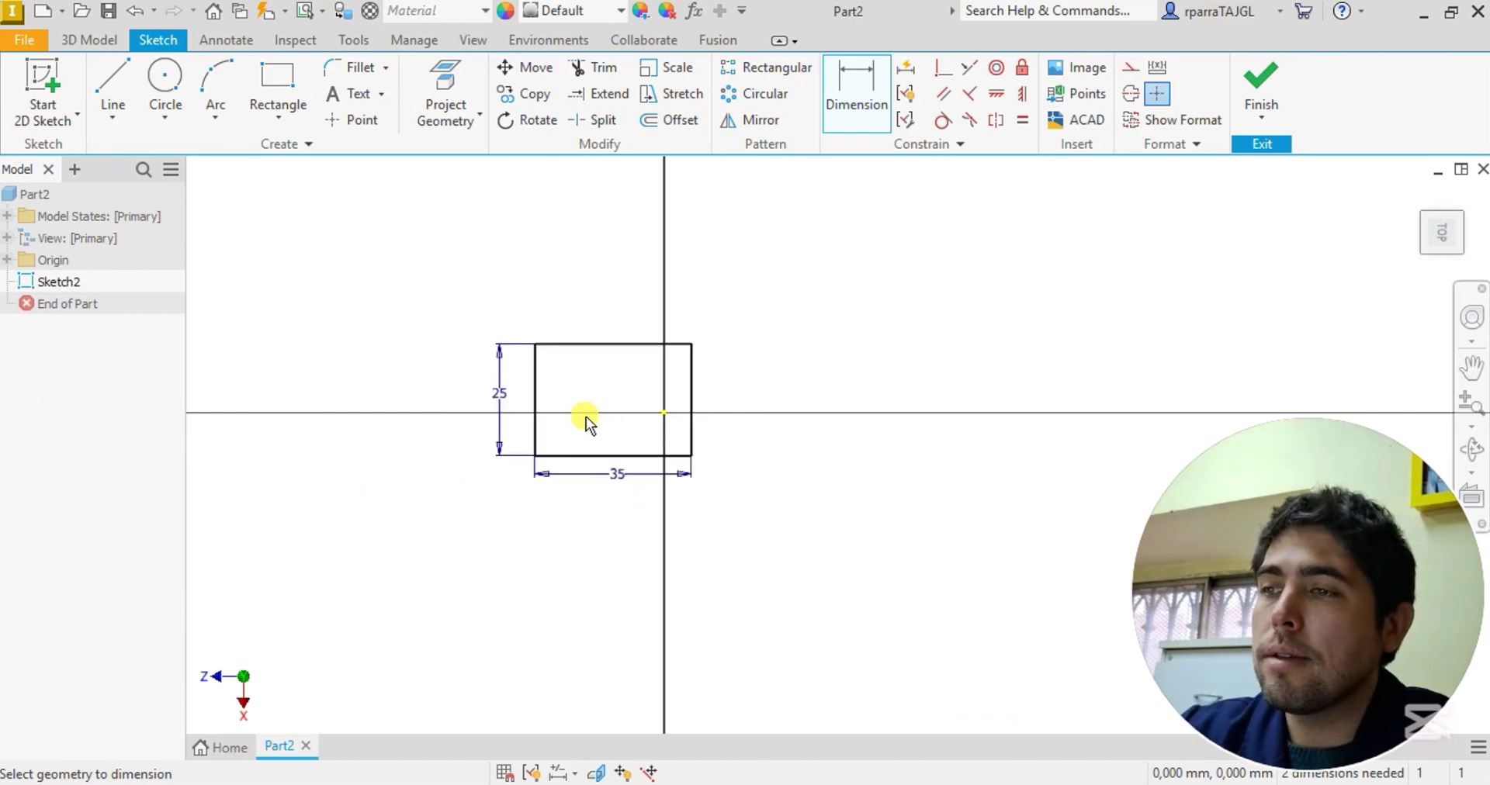
scroll(585, 419, "up", 3)
scroll(599, 422, "down", 2)
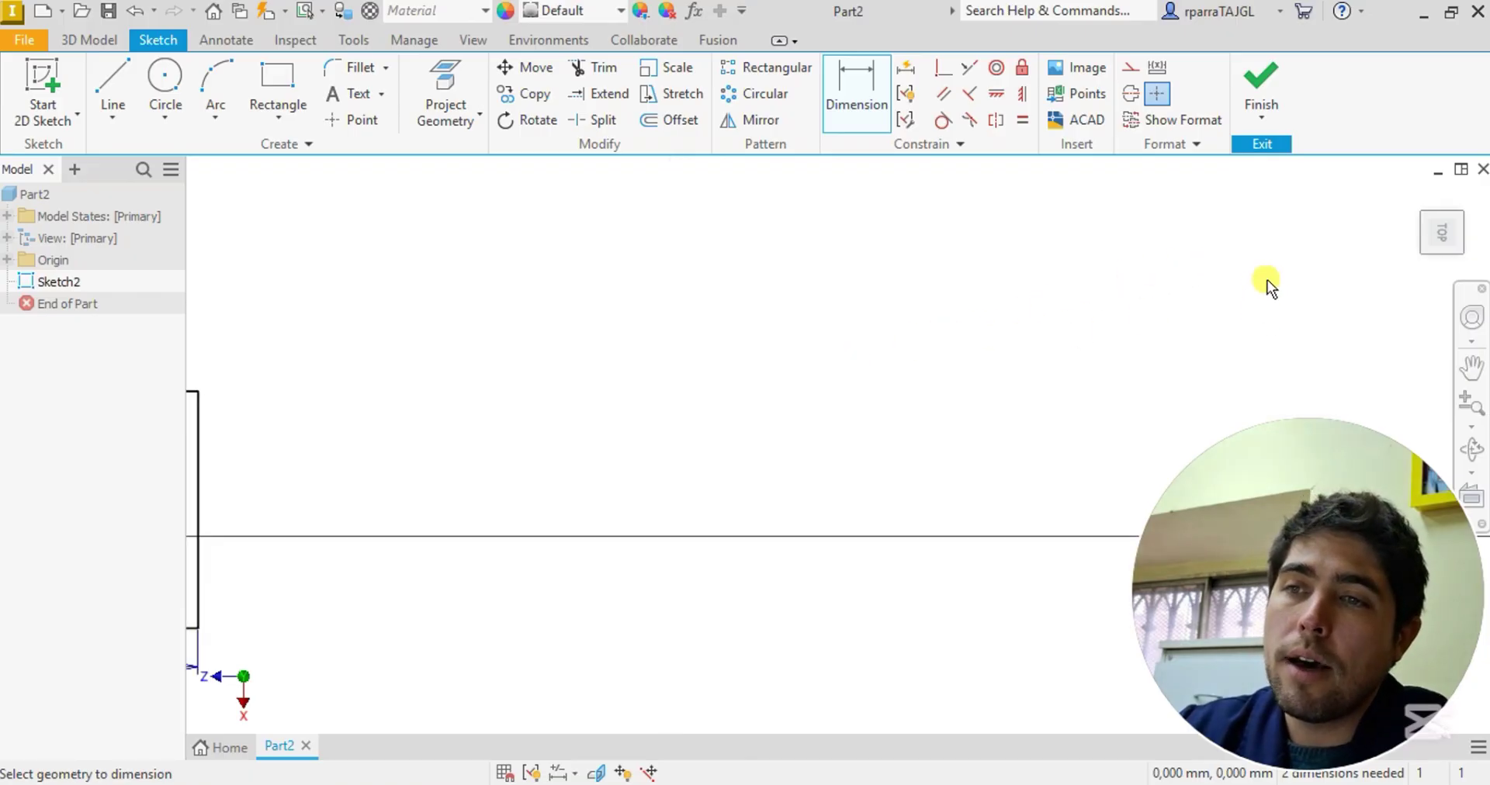
scroll(1266, 285, "up", 4)
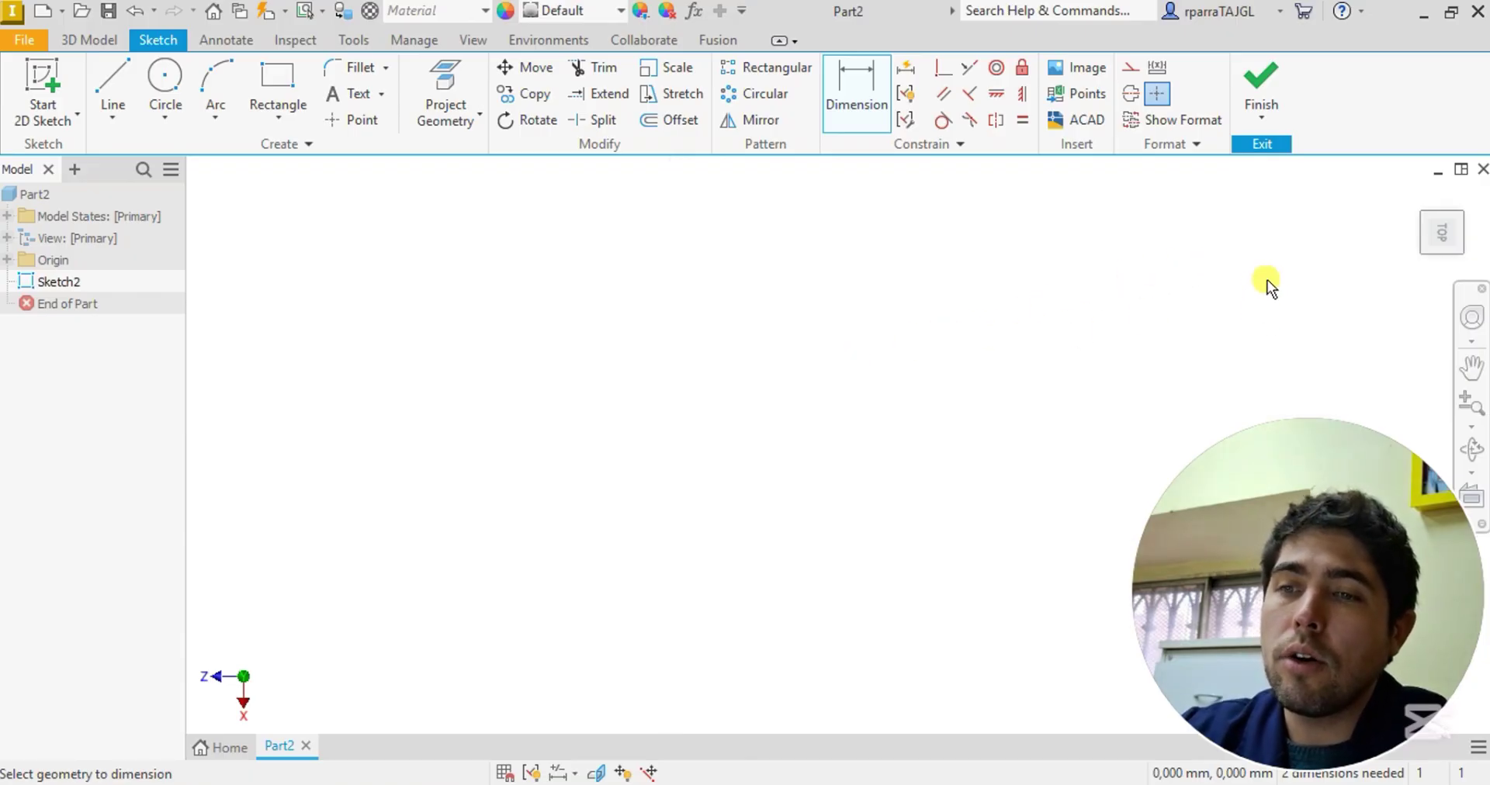
scroll(1265, 278, "down", 4)
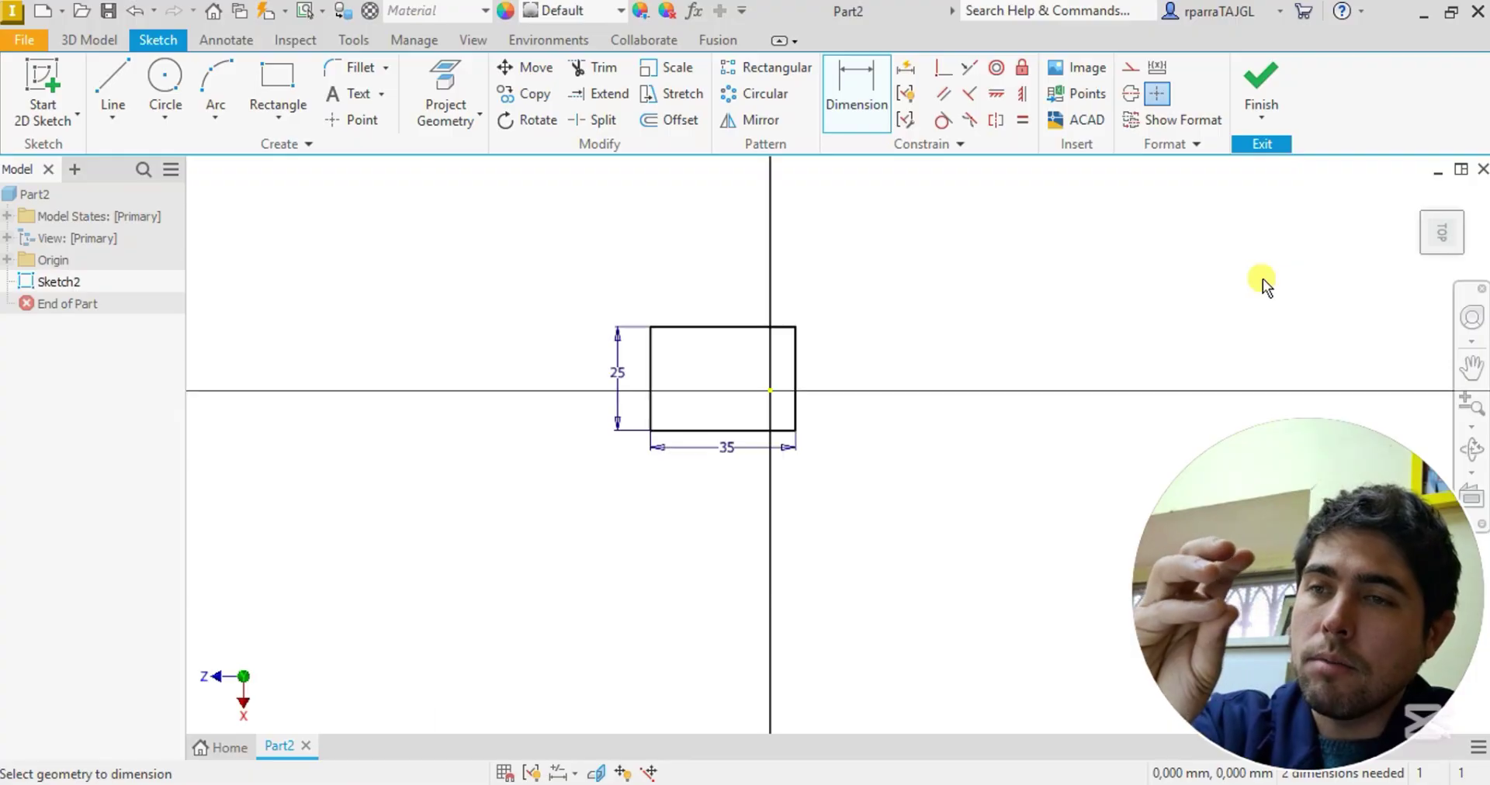
scroll(1263, 278, "down", 2)
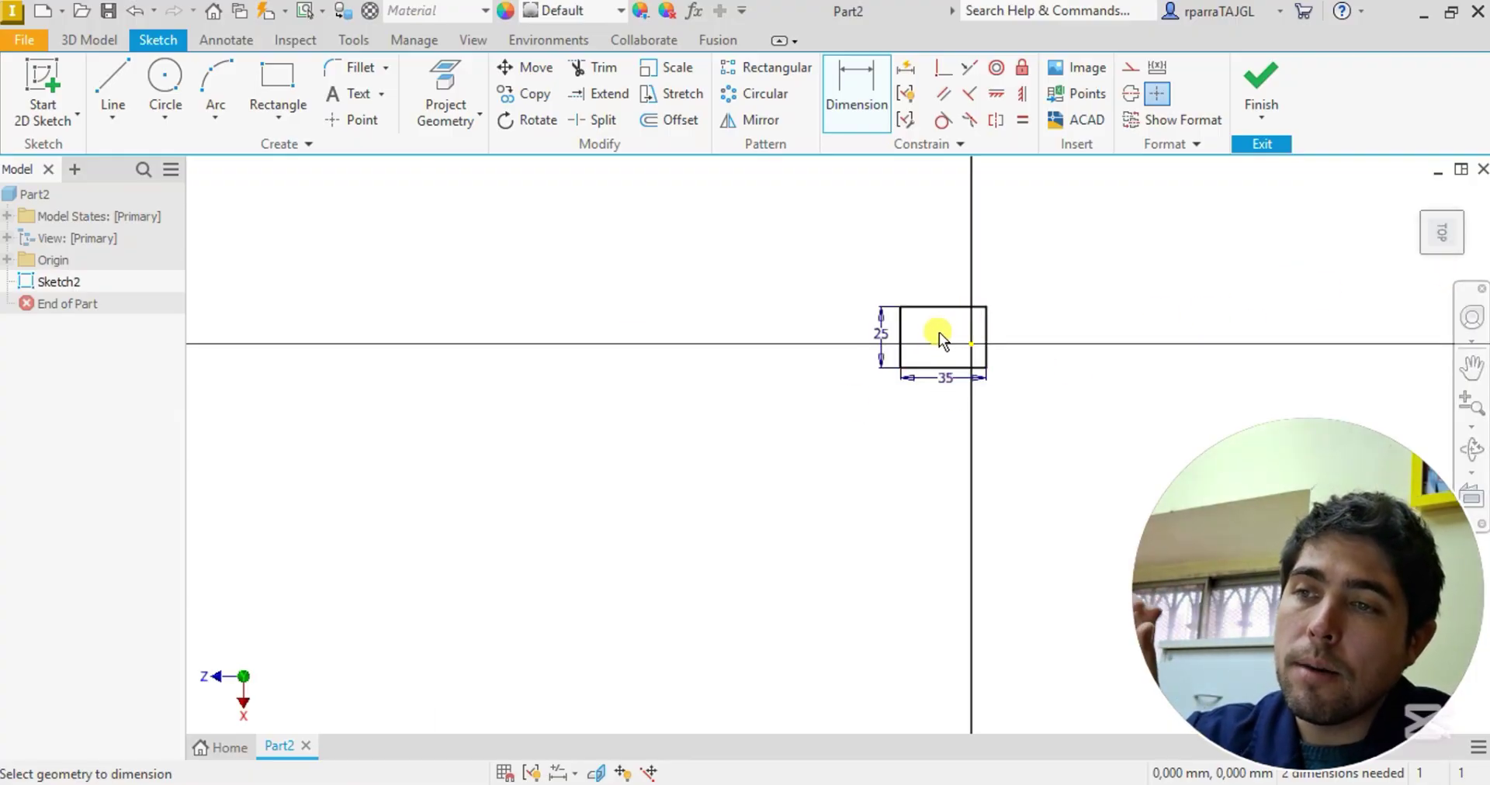
scroll(942, 332, "up", 5)
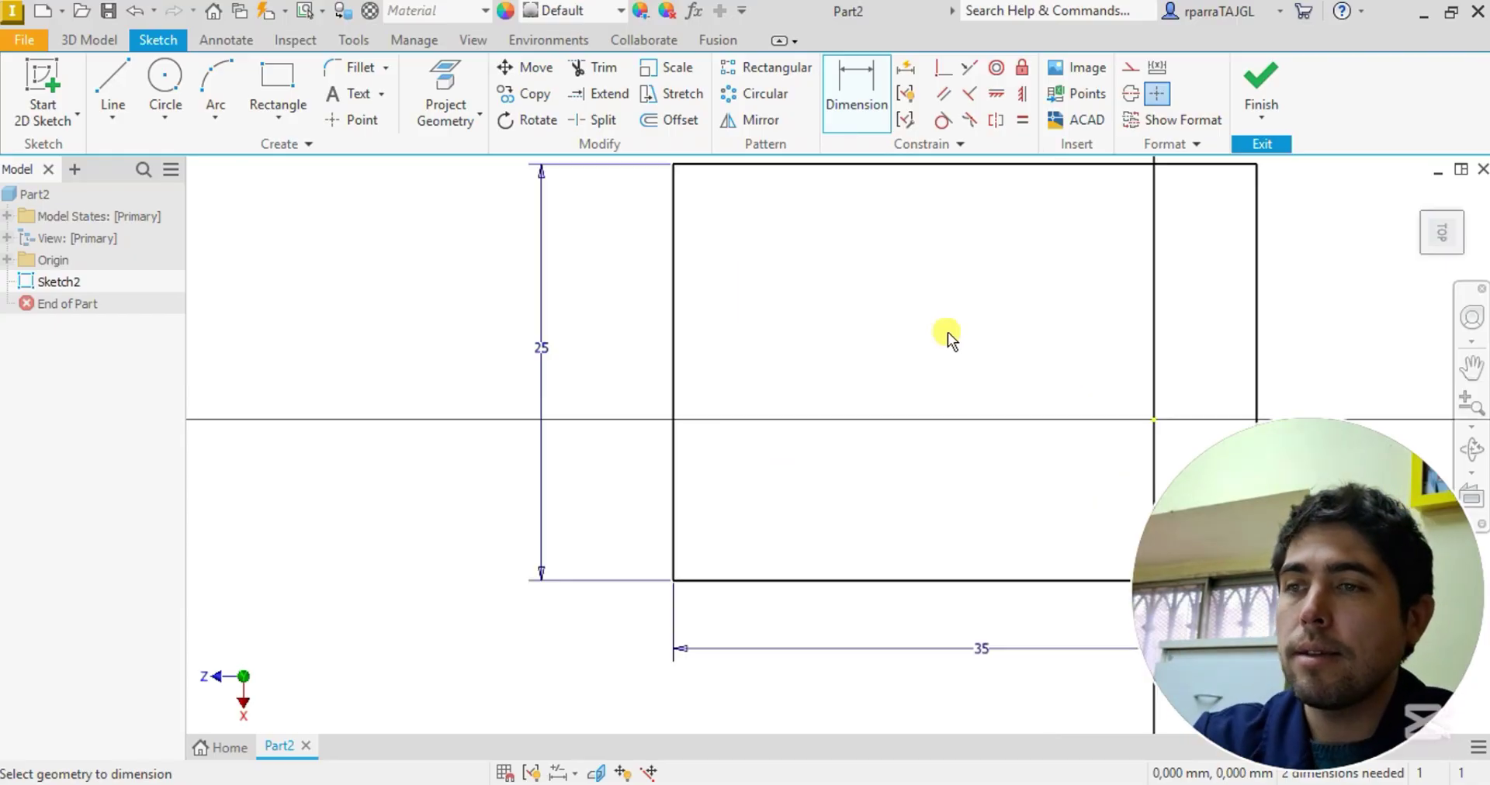
scroll(948, 333, "down", 4)
scroll(948, 332, "up", 2)
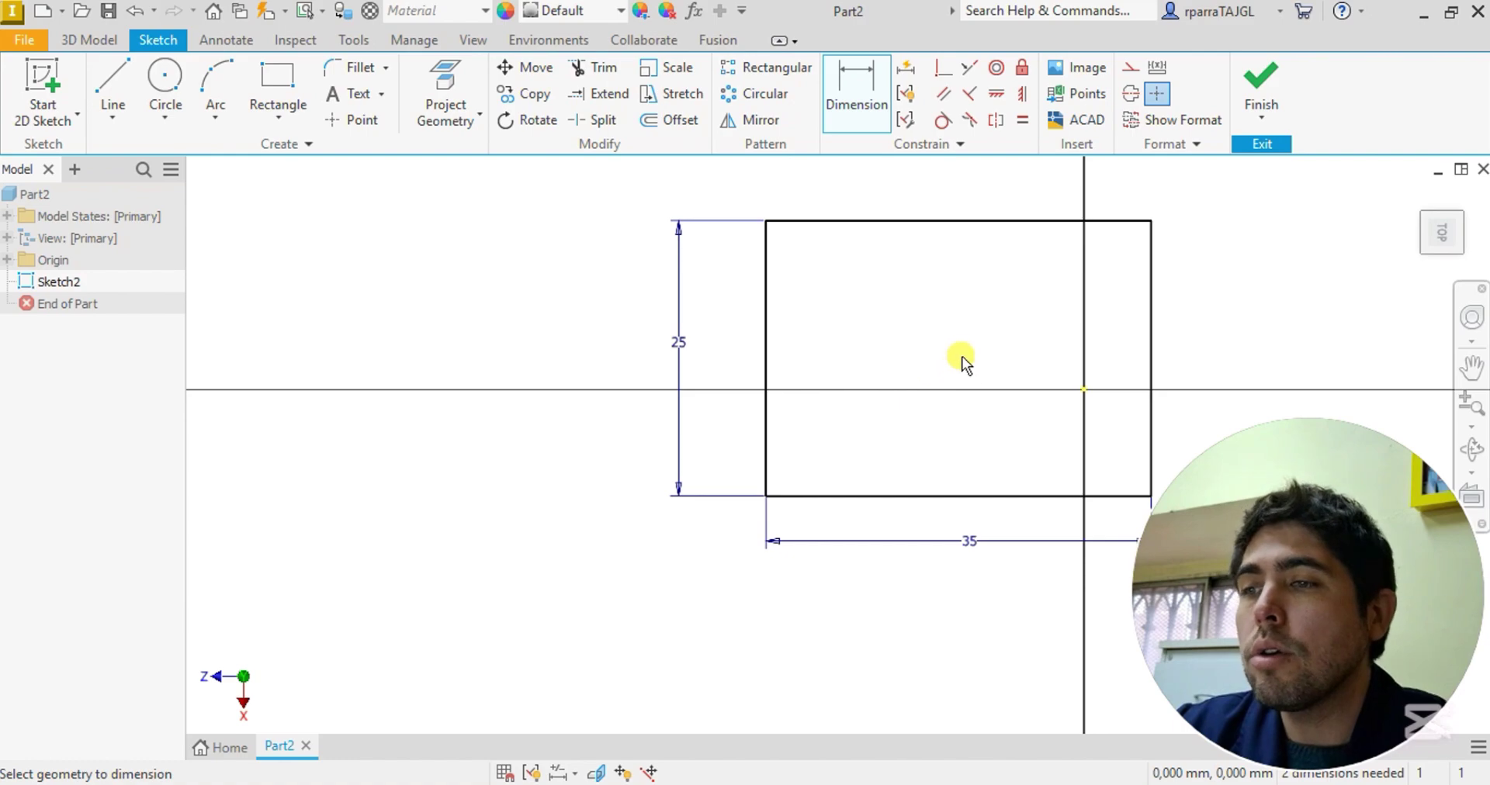
mouse_move(964, 346)
middle_mouse_down()
mouse_move(464, 339)
mouse_move(1035, 326)
mouse_move(516, 326)
mouse_move(547, 499)
mouse_move(632, 502)
mouse_move(1032, 322)
mouse_move(642, 312)
mouse_move(788, 340)
middle_mouse_up()
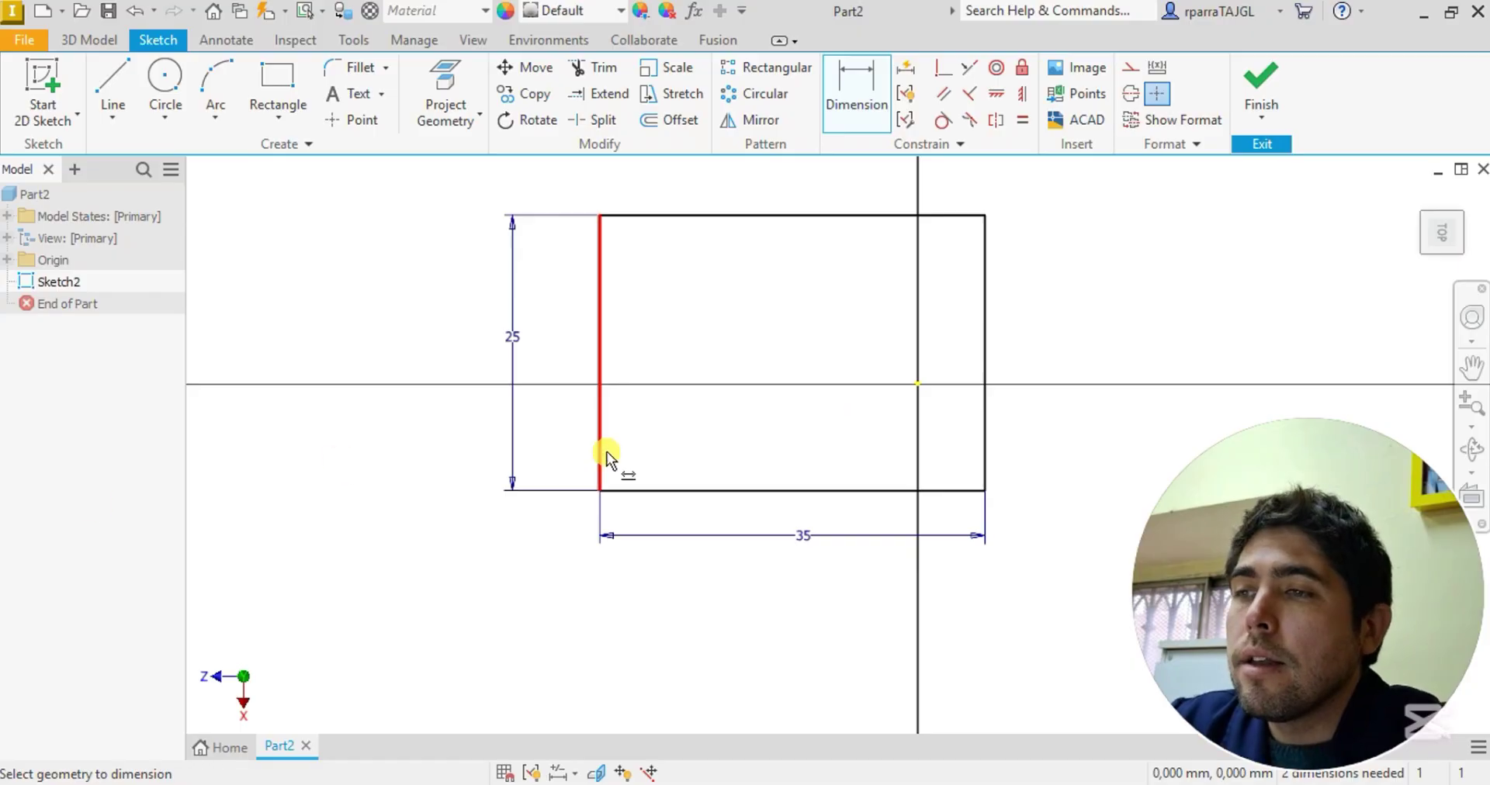
mouse_move(607, 452)
middle_mouse_down()
mouse_move(542, 489)
mouse_move(502, 488)
middle_mouse_up()
scroll(602, 454, "up", 3)
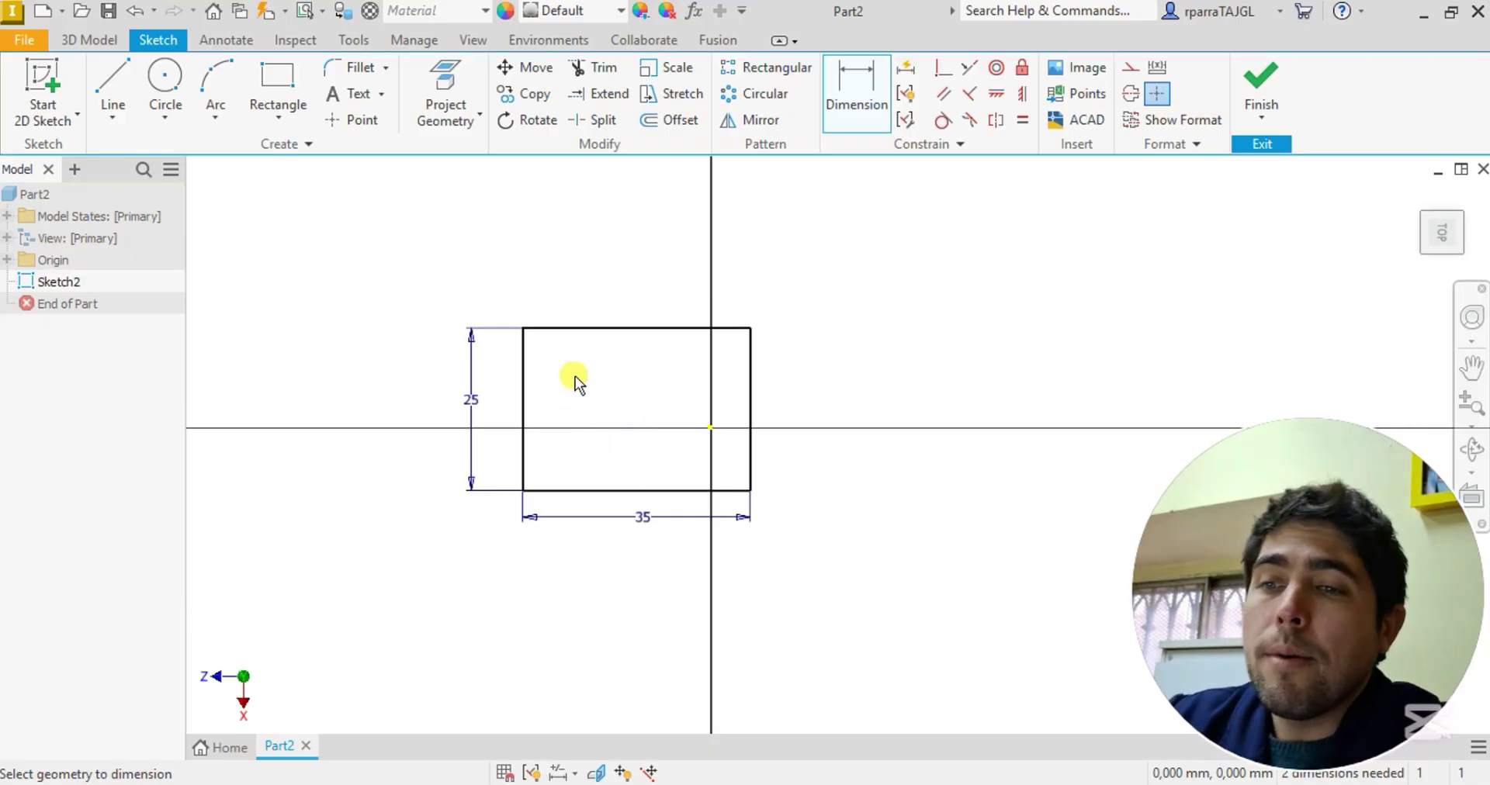
middle_click_drag(559, 371, 526, 397)
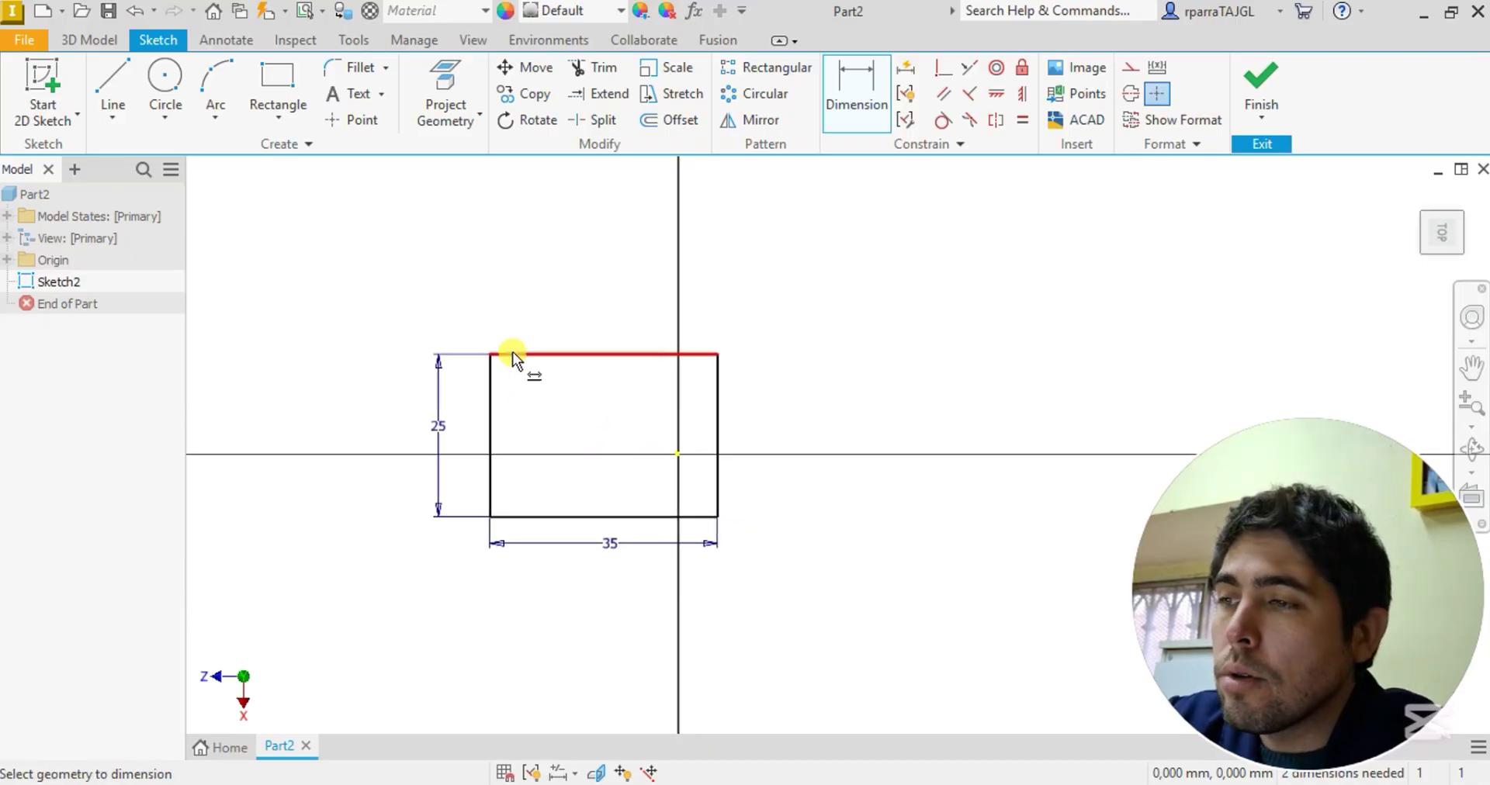
Draw a second two-point rectangle 80 mm wide and 60 mm high enclosing the 35 by 25 mm rectangle
left_click(286, 83)
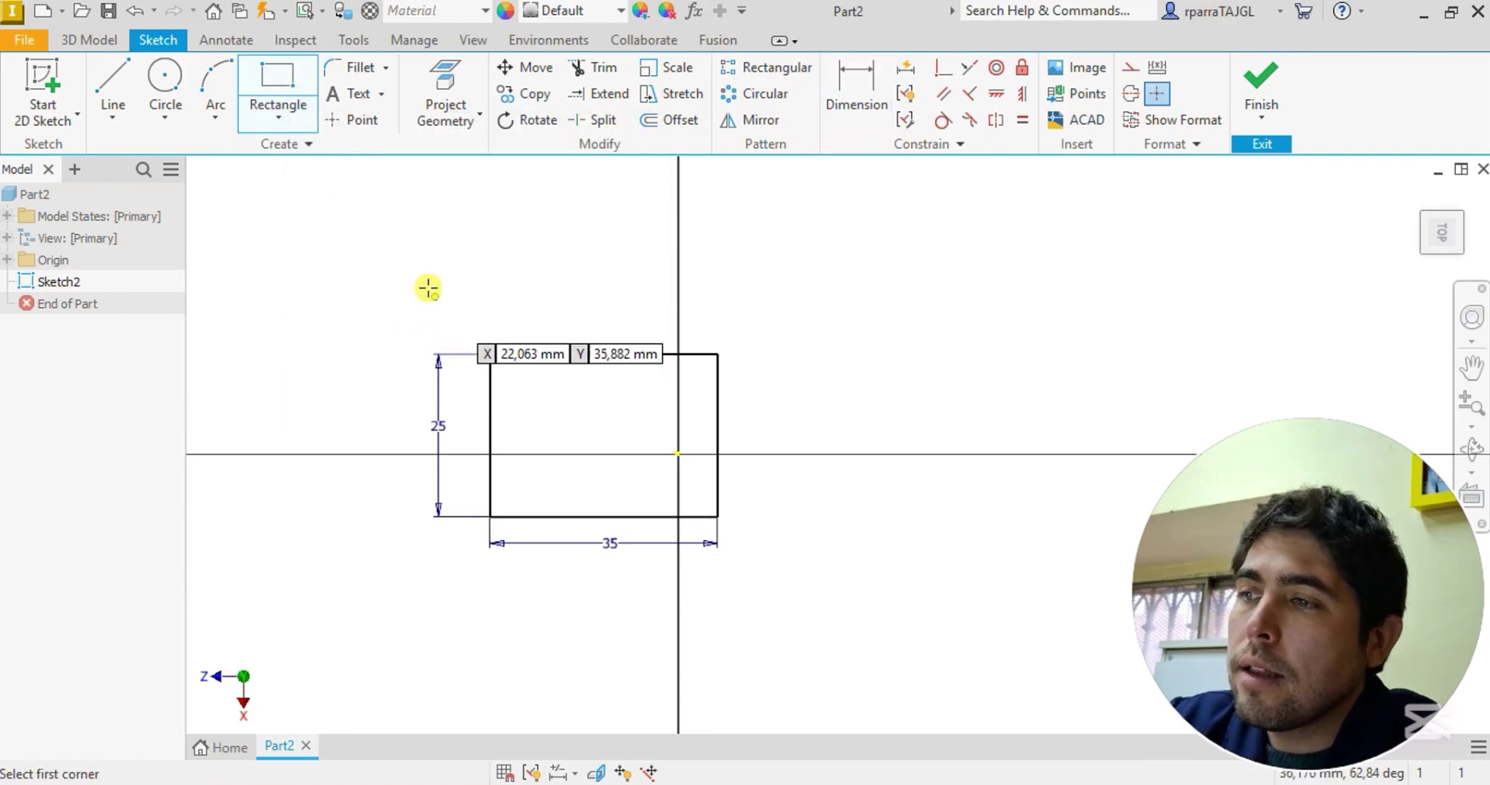
left_click(380, 275)
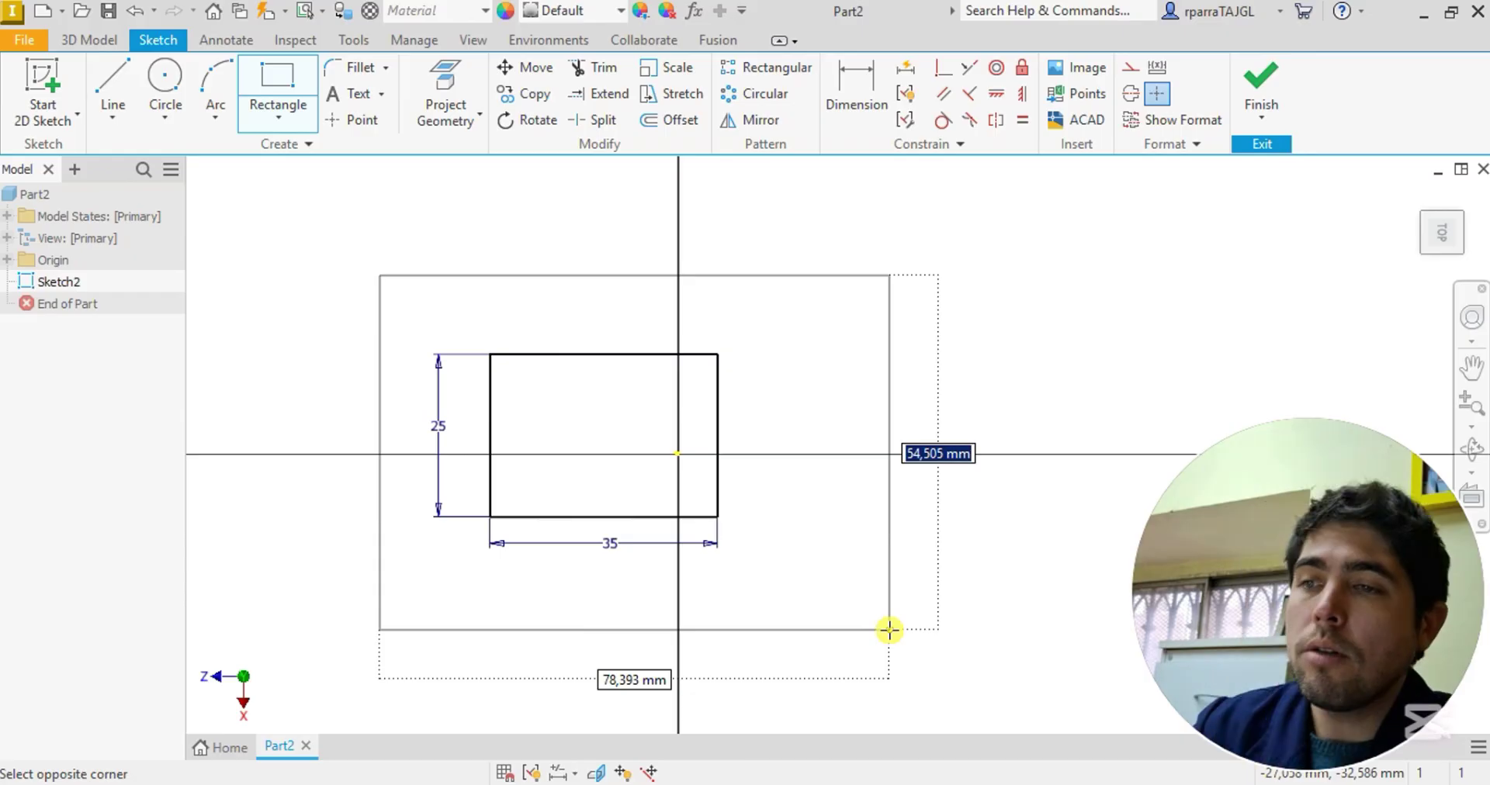
type("60")
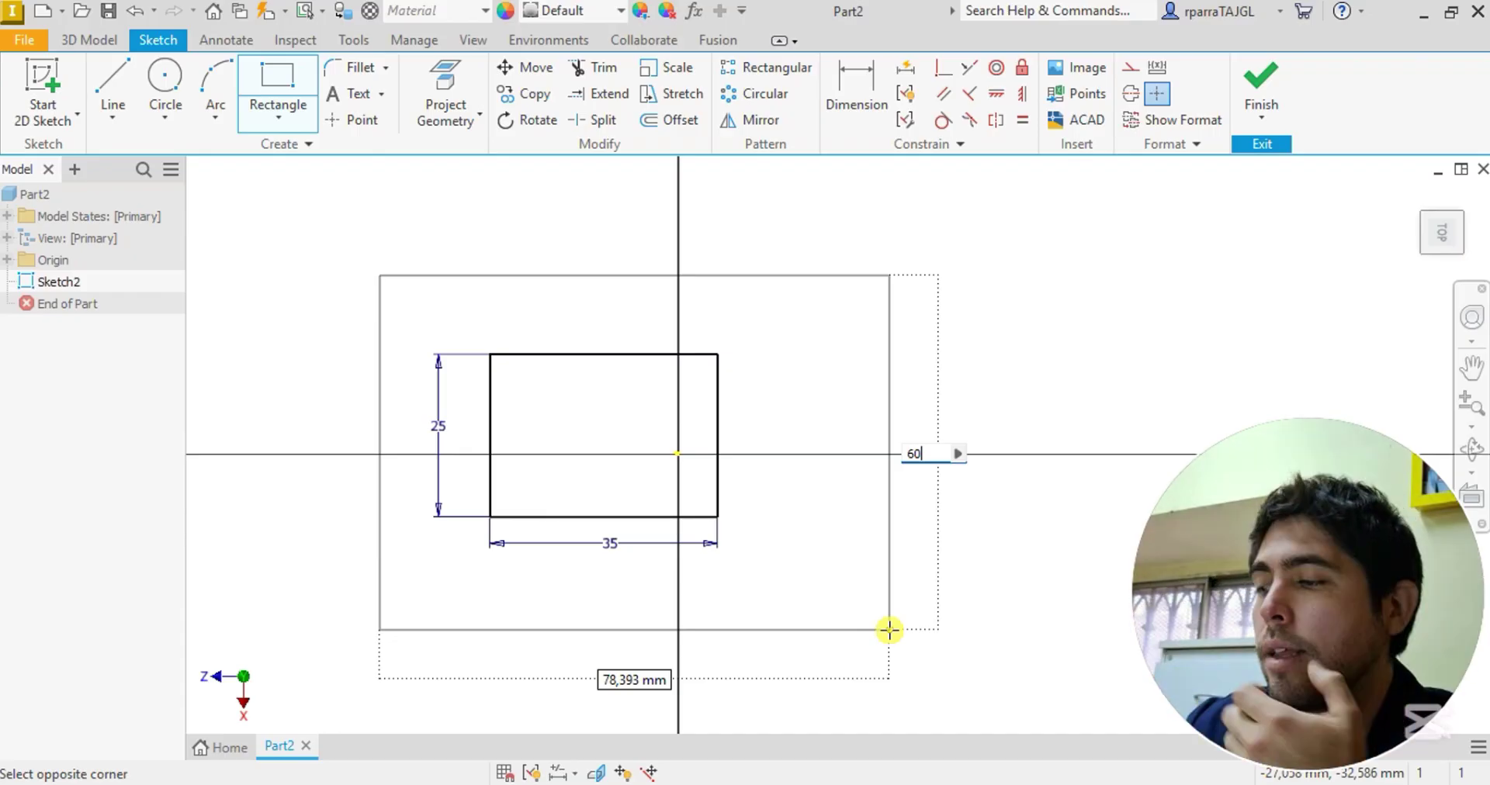
key("Tab")
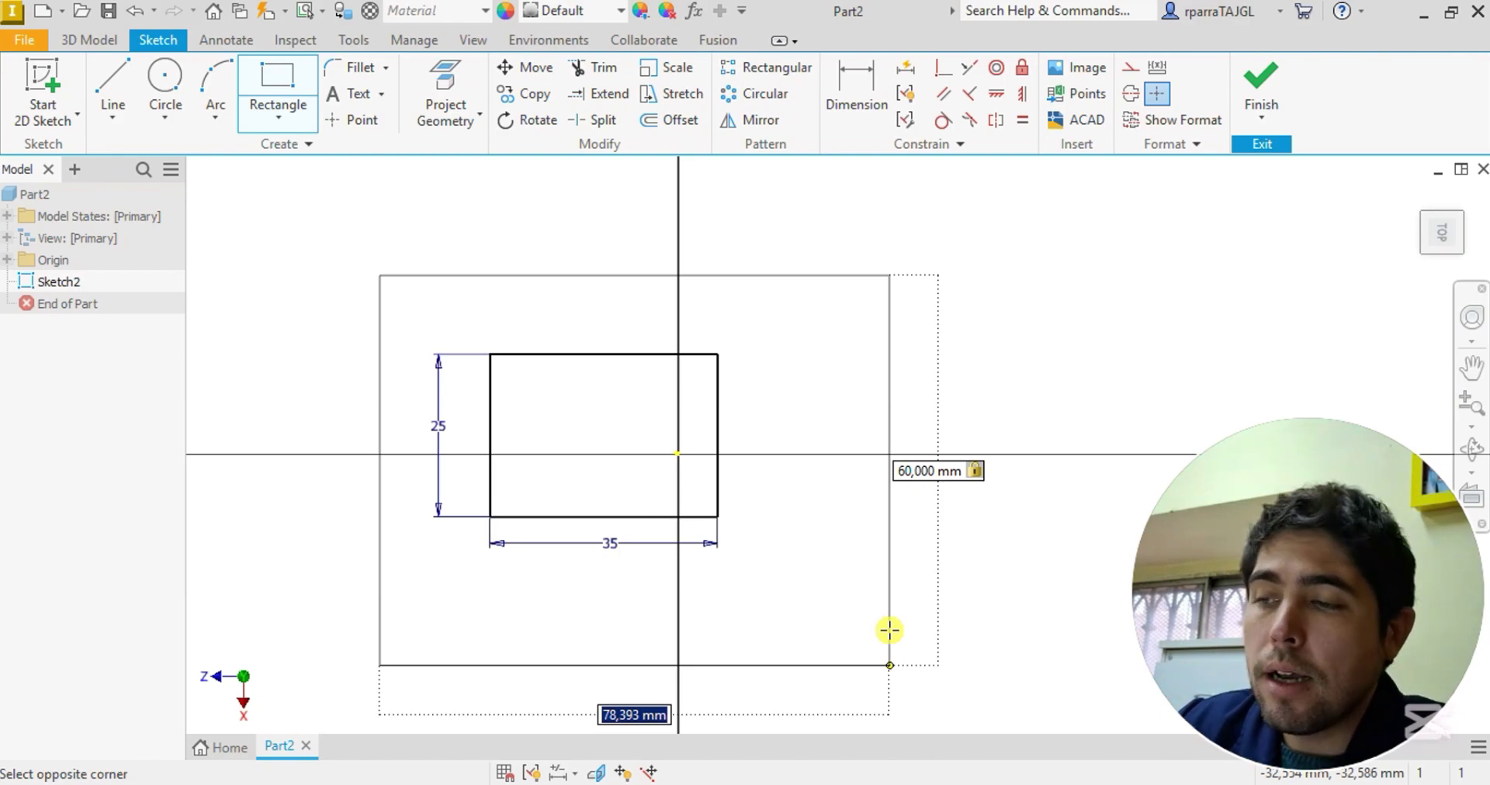
type("80")
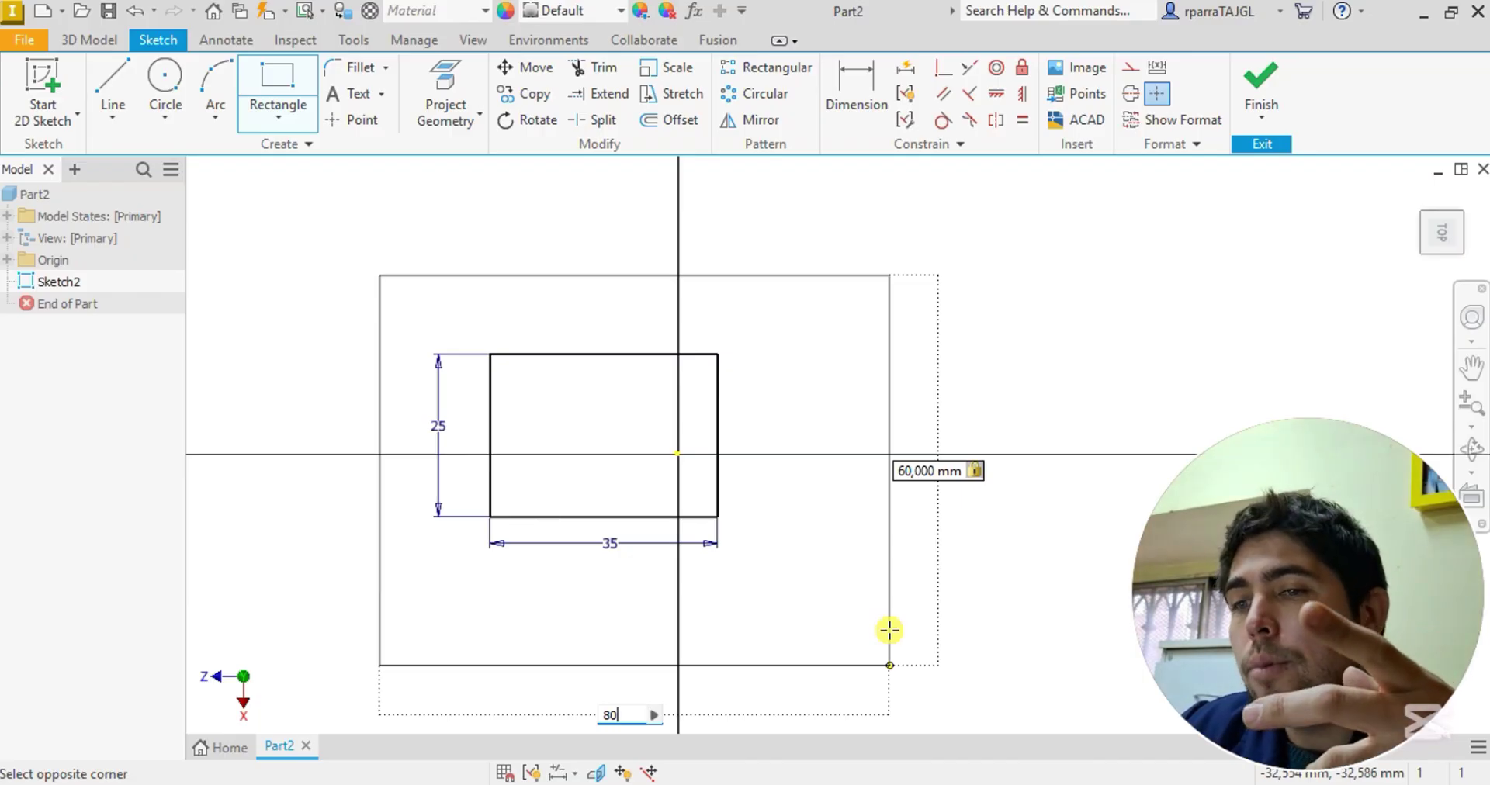
key("Return")
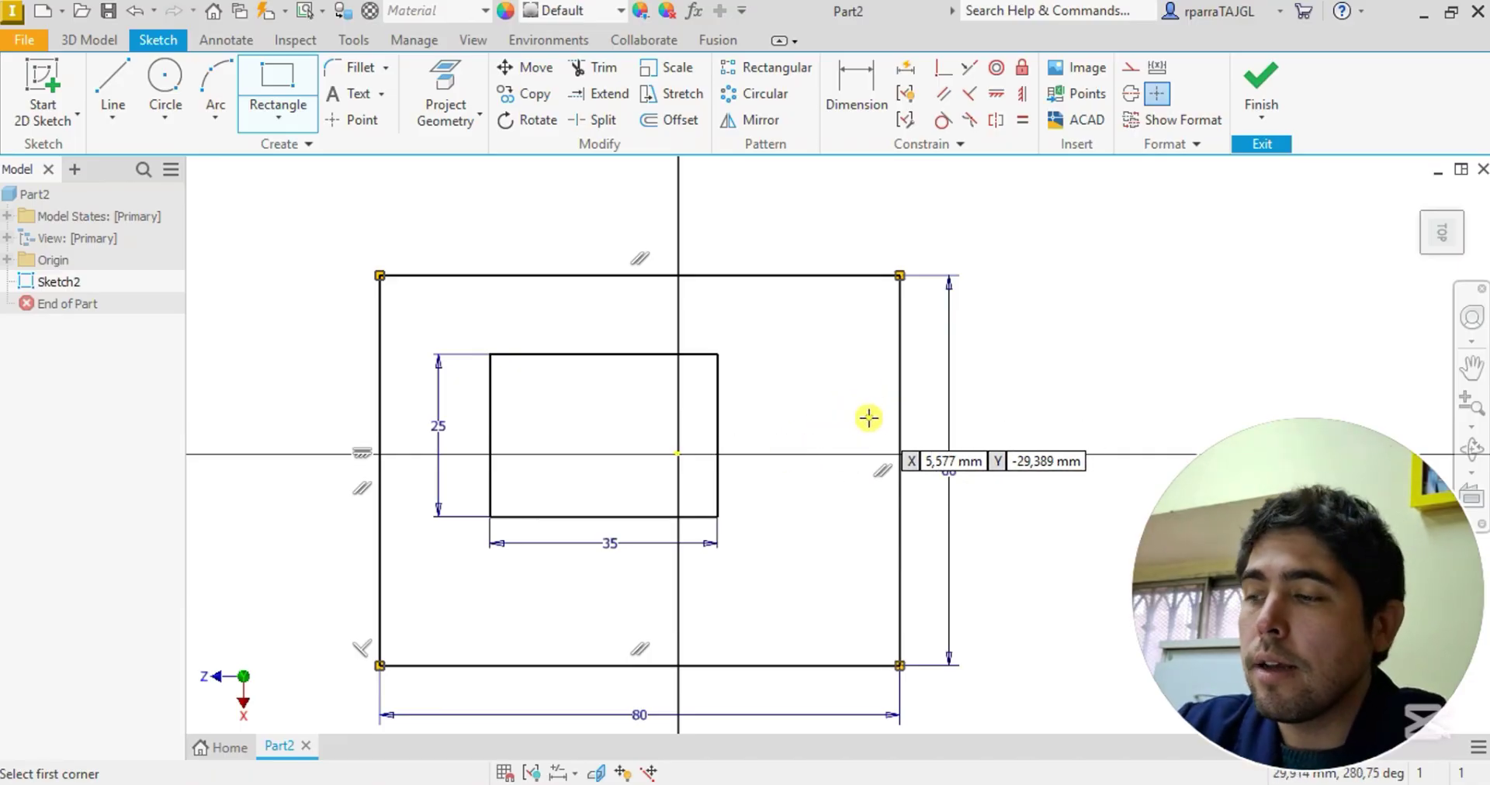
Finish the sketch and examine the two nested rectangles in the isometric 3D view
left_click(1259, 78)
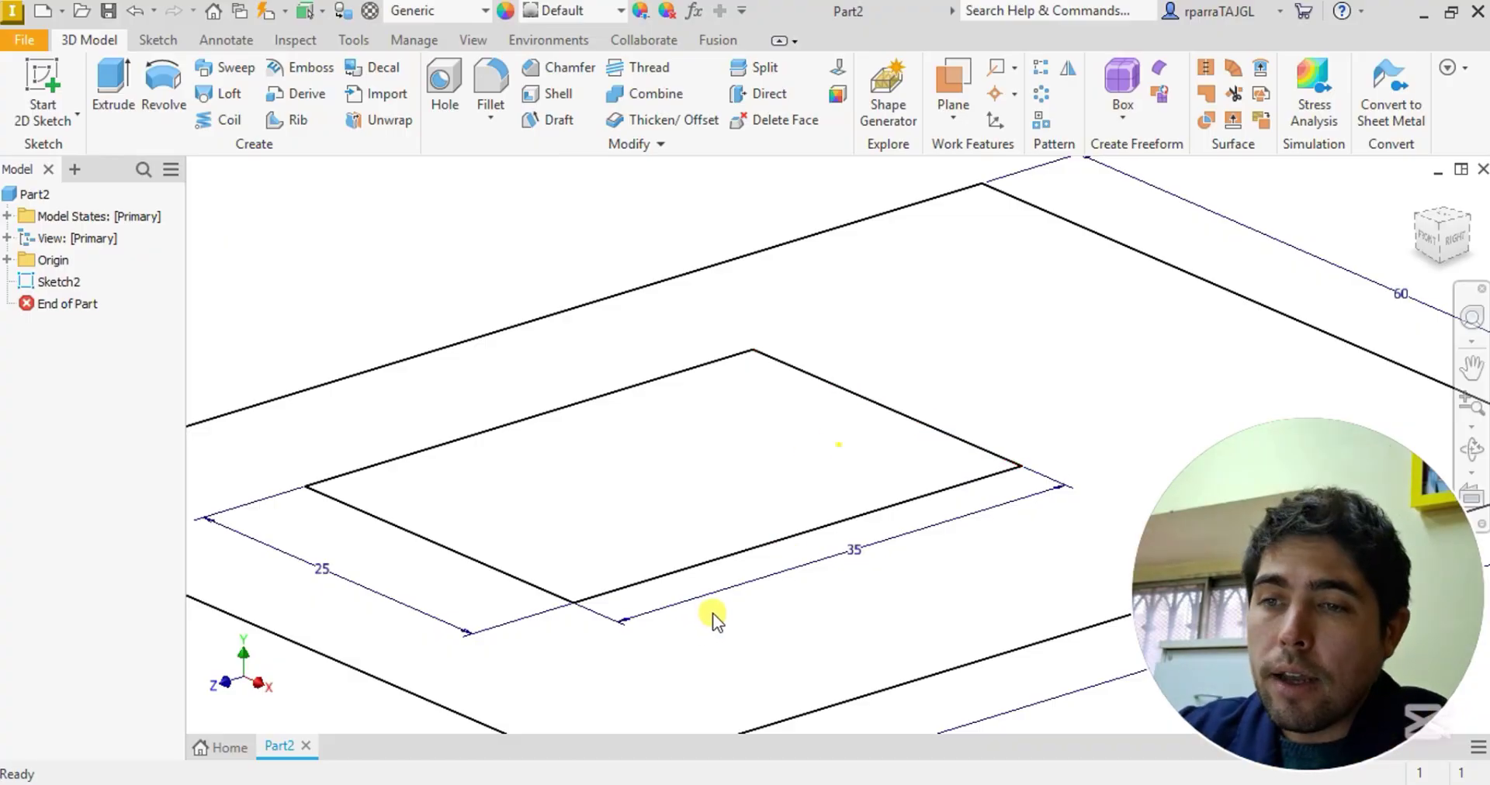
scroll(819, 458, "down", 4)
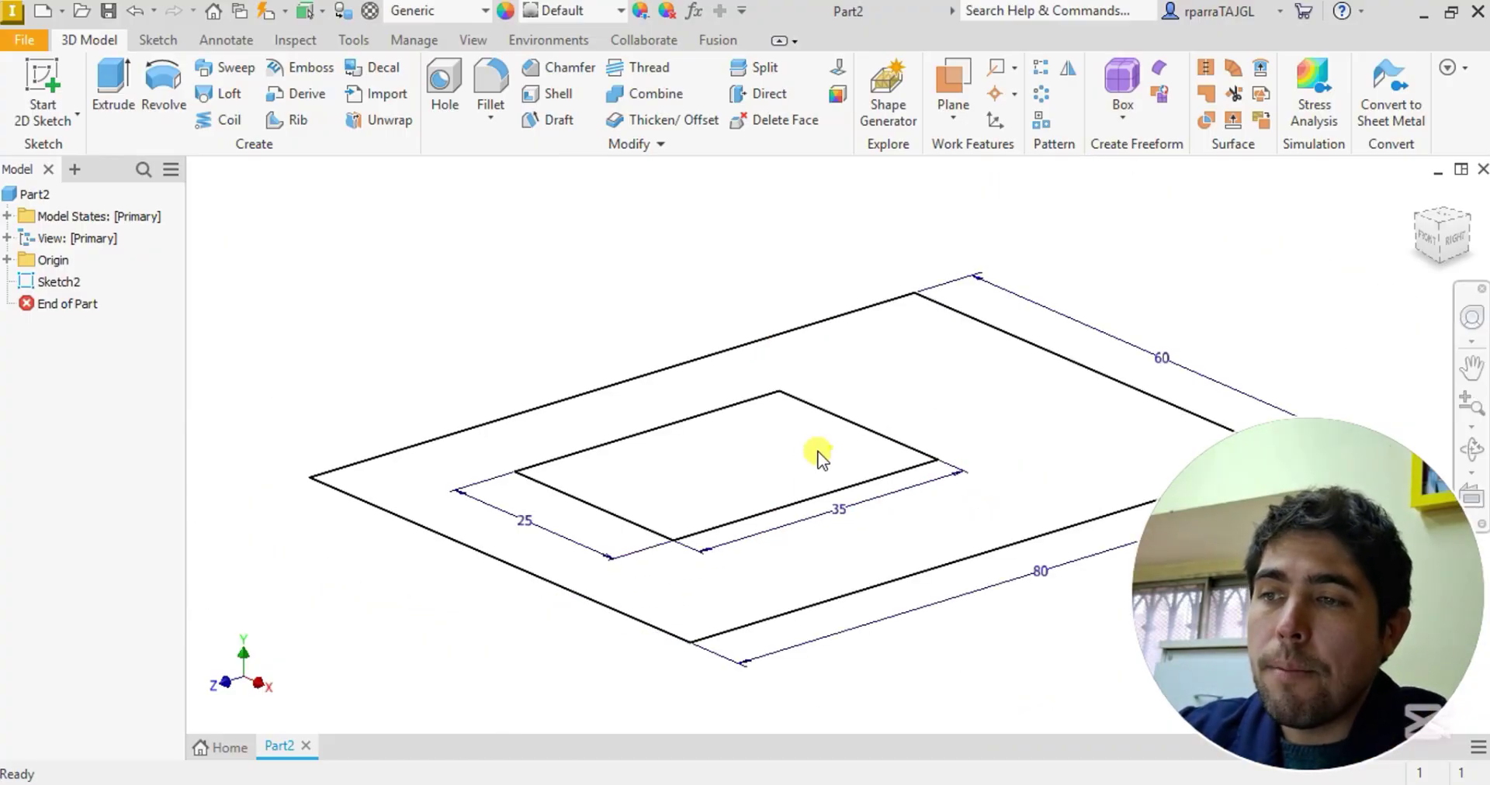
scroll(816, 456, "up", 2)
scroll(817, 456, "down", 1)
scroll(838, 468, "down", 1)
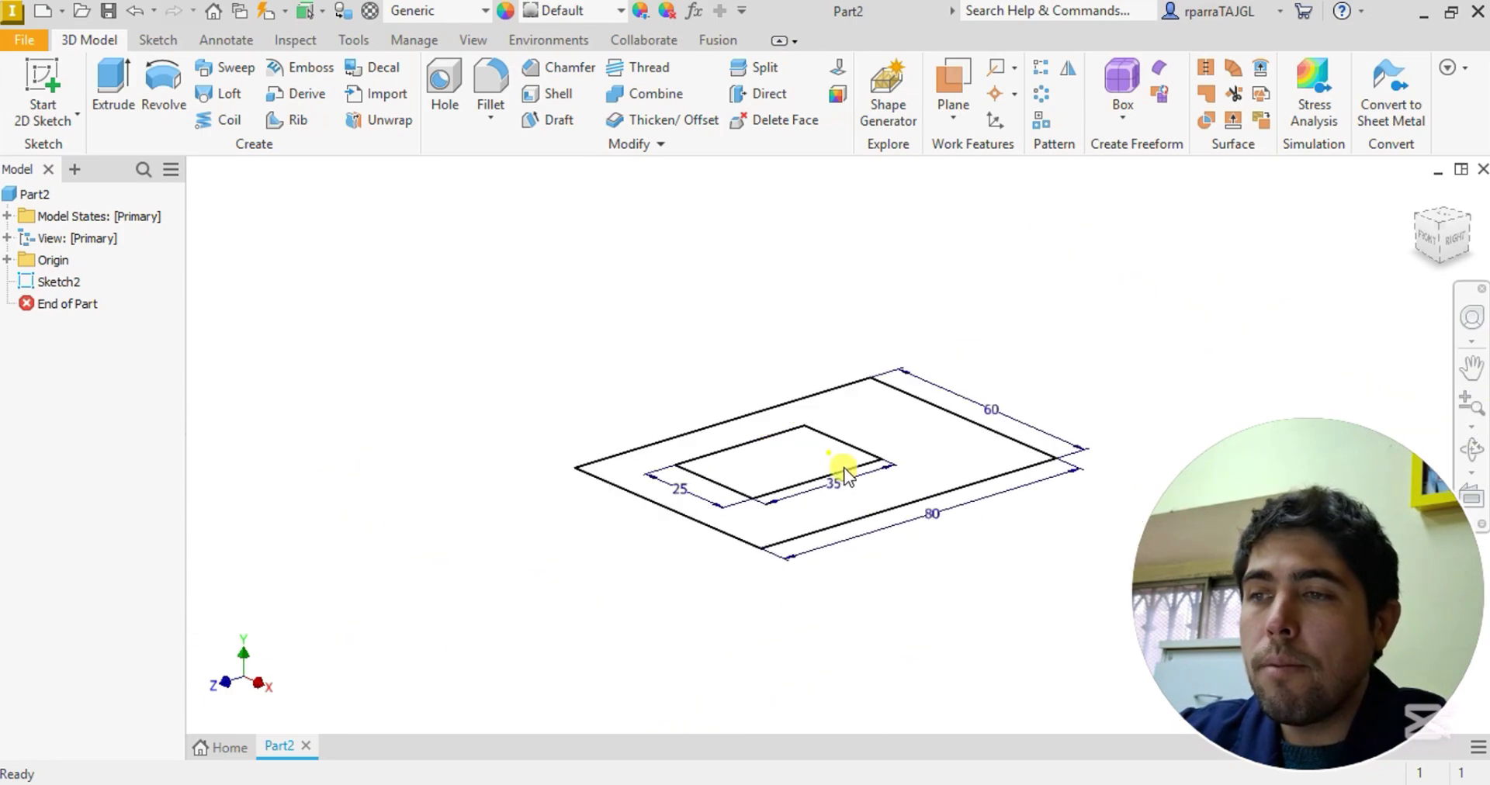
scroll(832, 469, "up", 4)
scroll(825, 469, "down", 3)
mouse_move(825, 469)
middle_mouse_down()
mouse_move(606, 475)
mouse_move(815, 499)
middle_mouse_up()
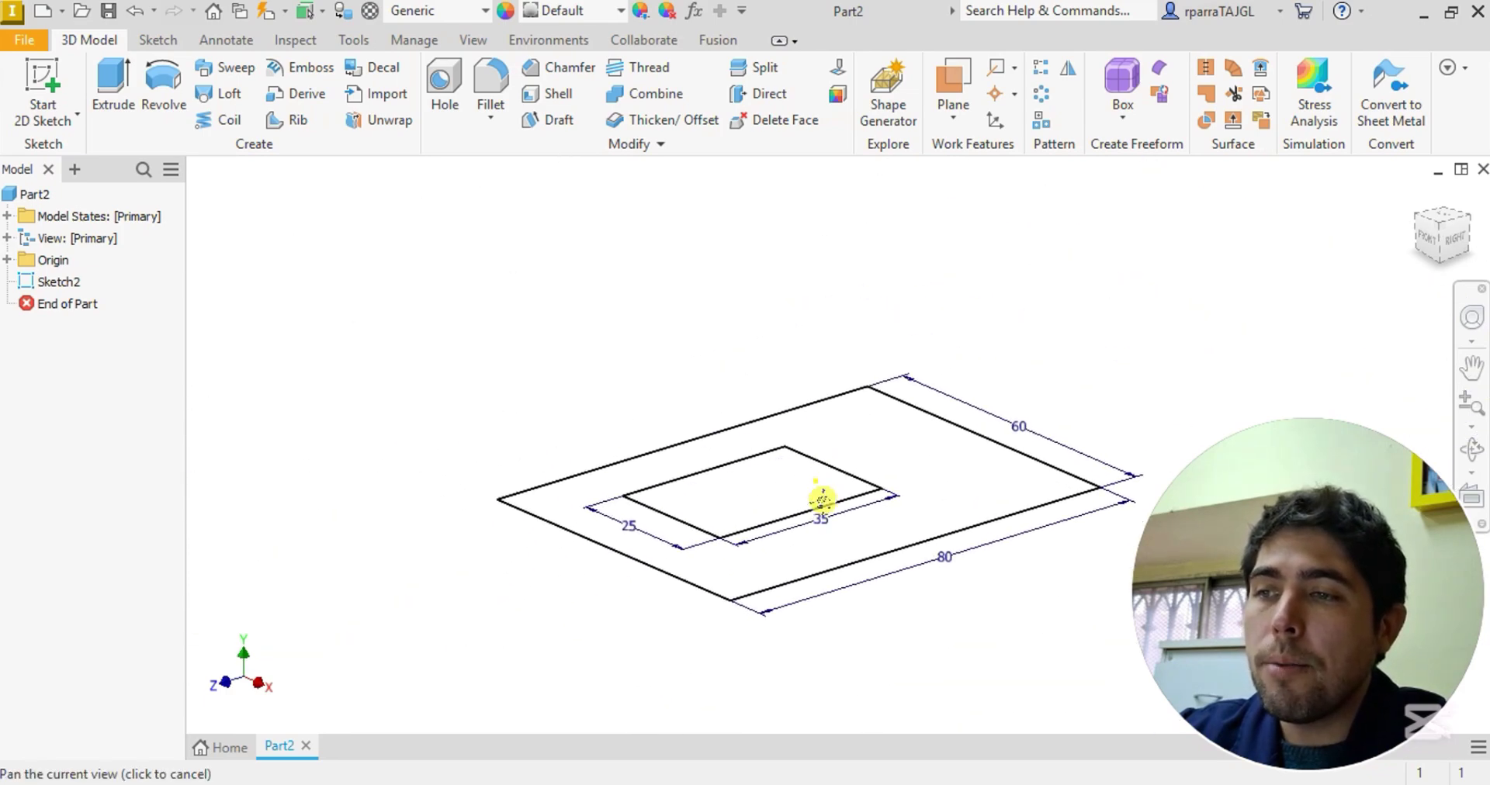
scroll(799, 509, "down", 3)
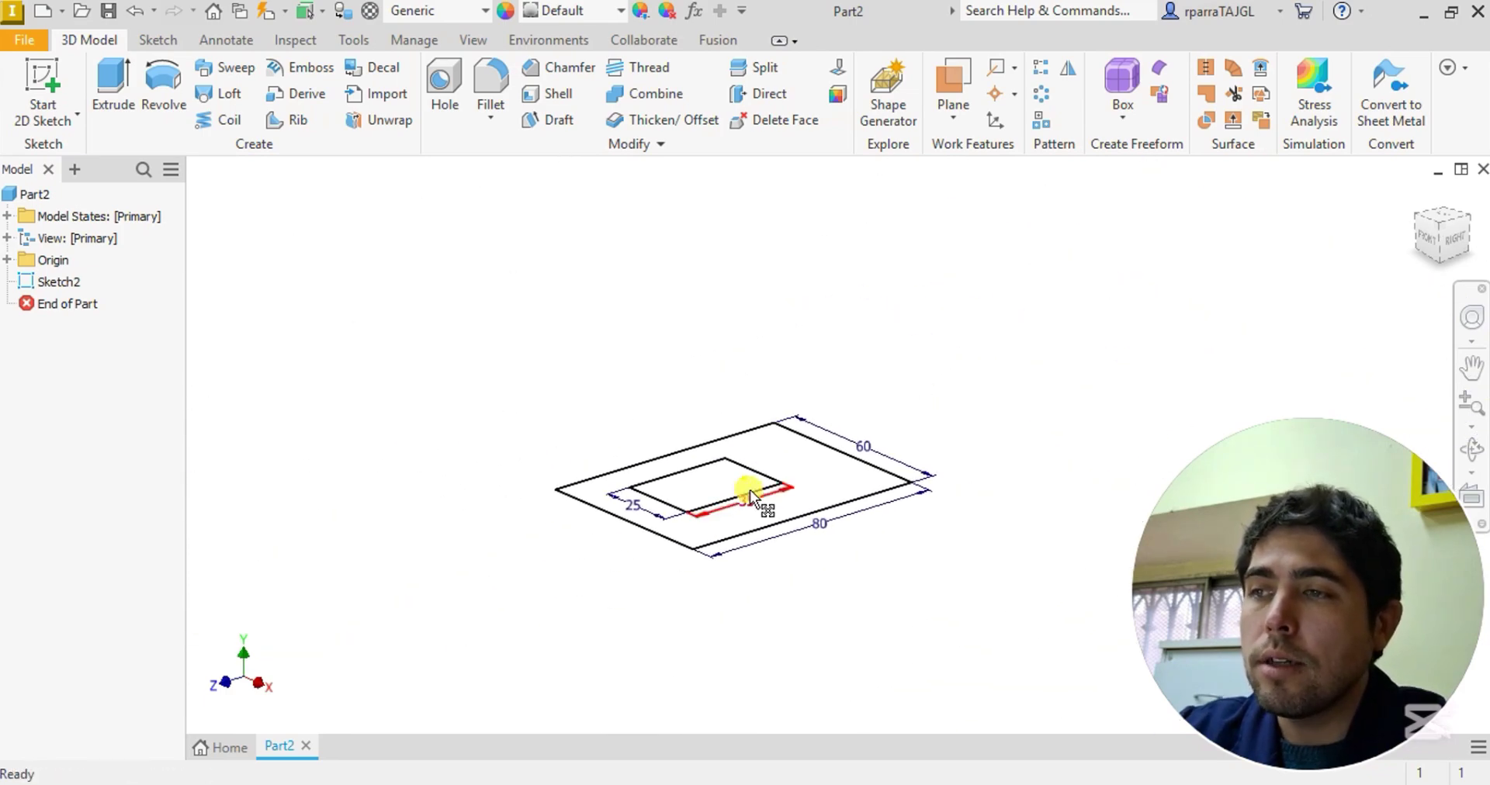
Start an extrusion of the region between the inner and outer rectangles and set its distance to 45 mm
scroll(748, 490, "up", 3)
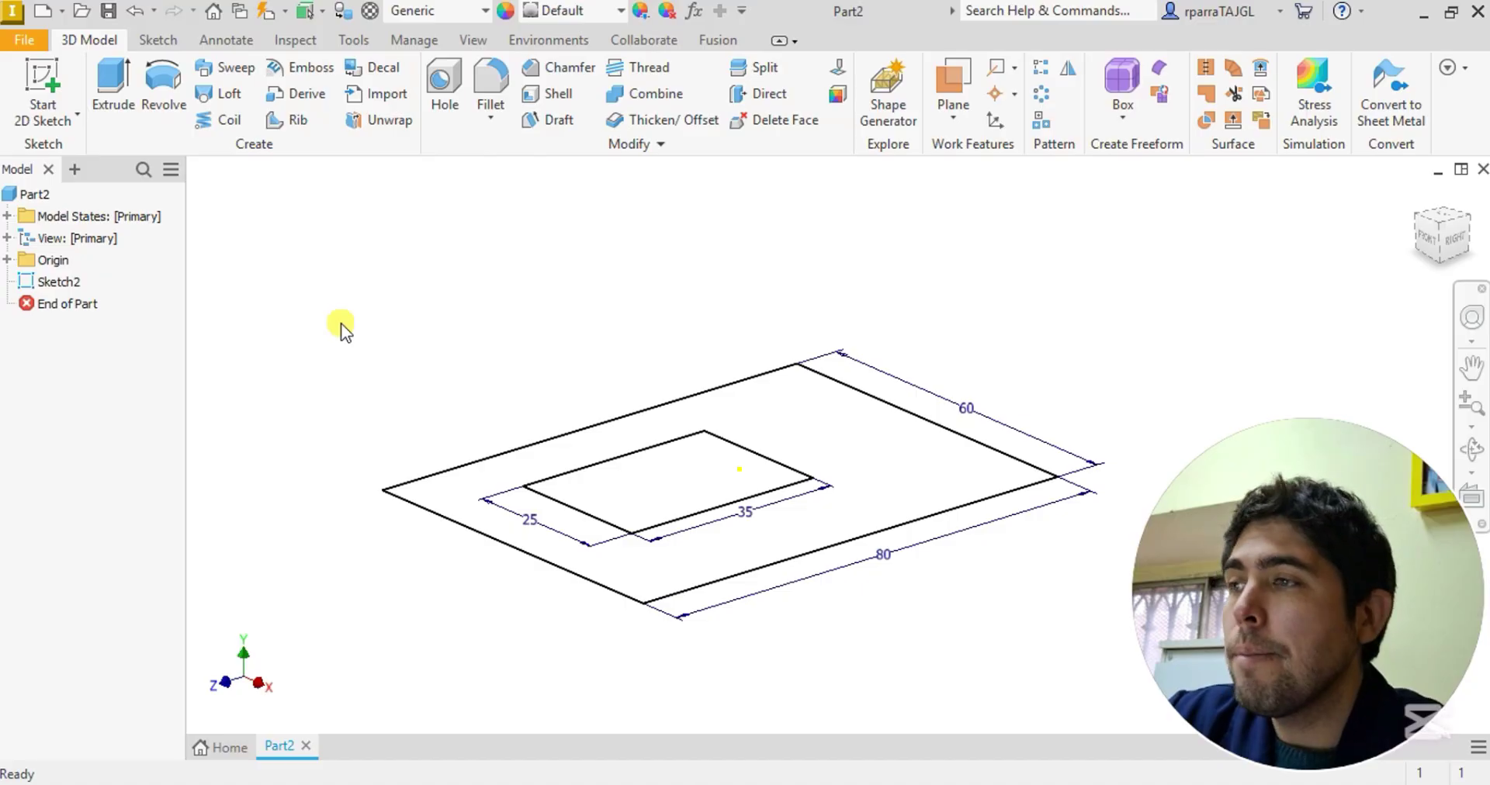
left_click(111, 89)
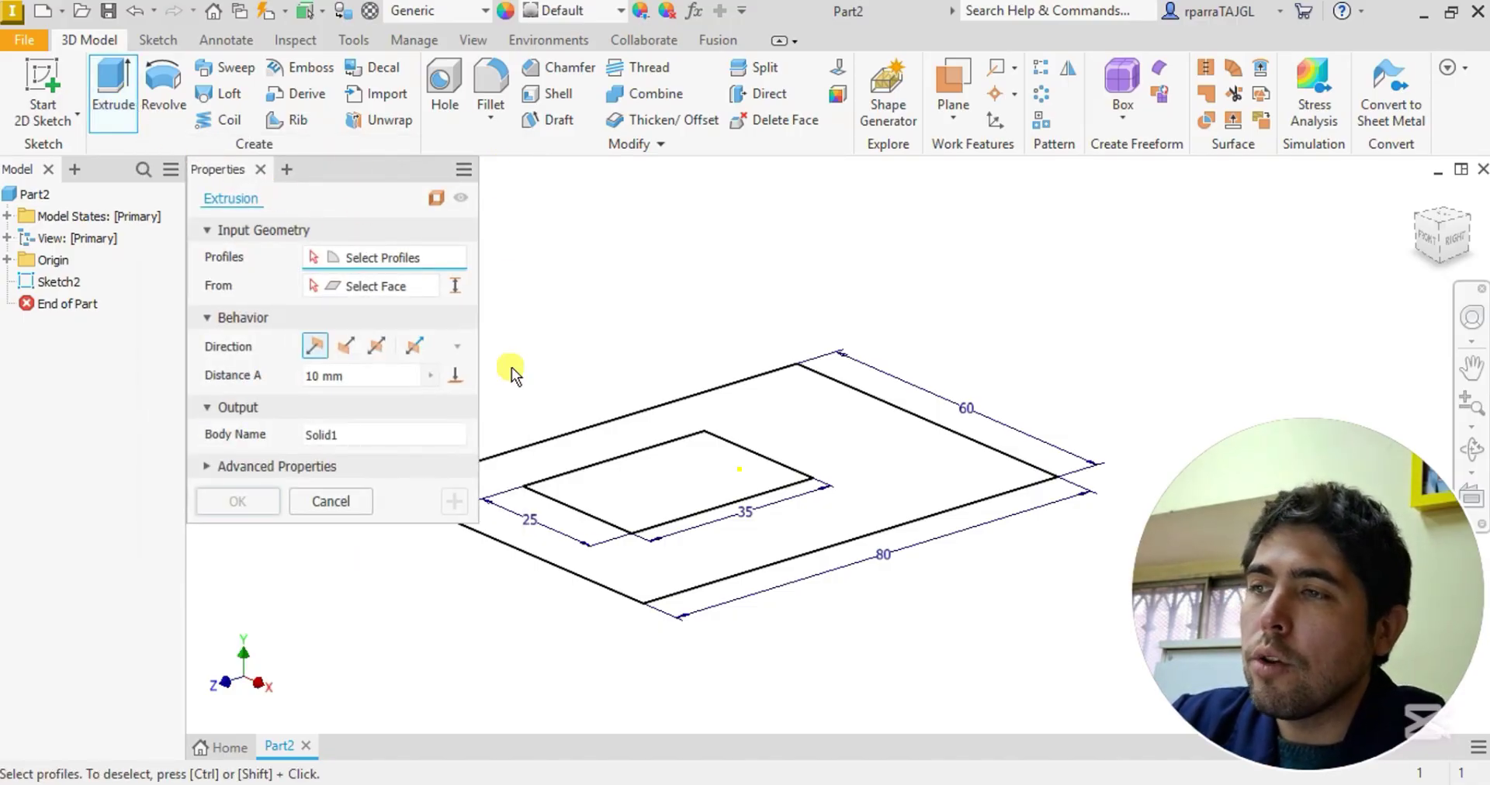
left_click_drag(350, 182, 295, 204)
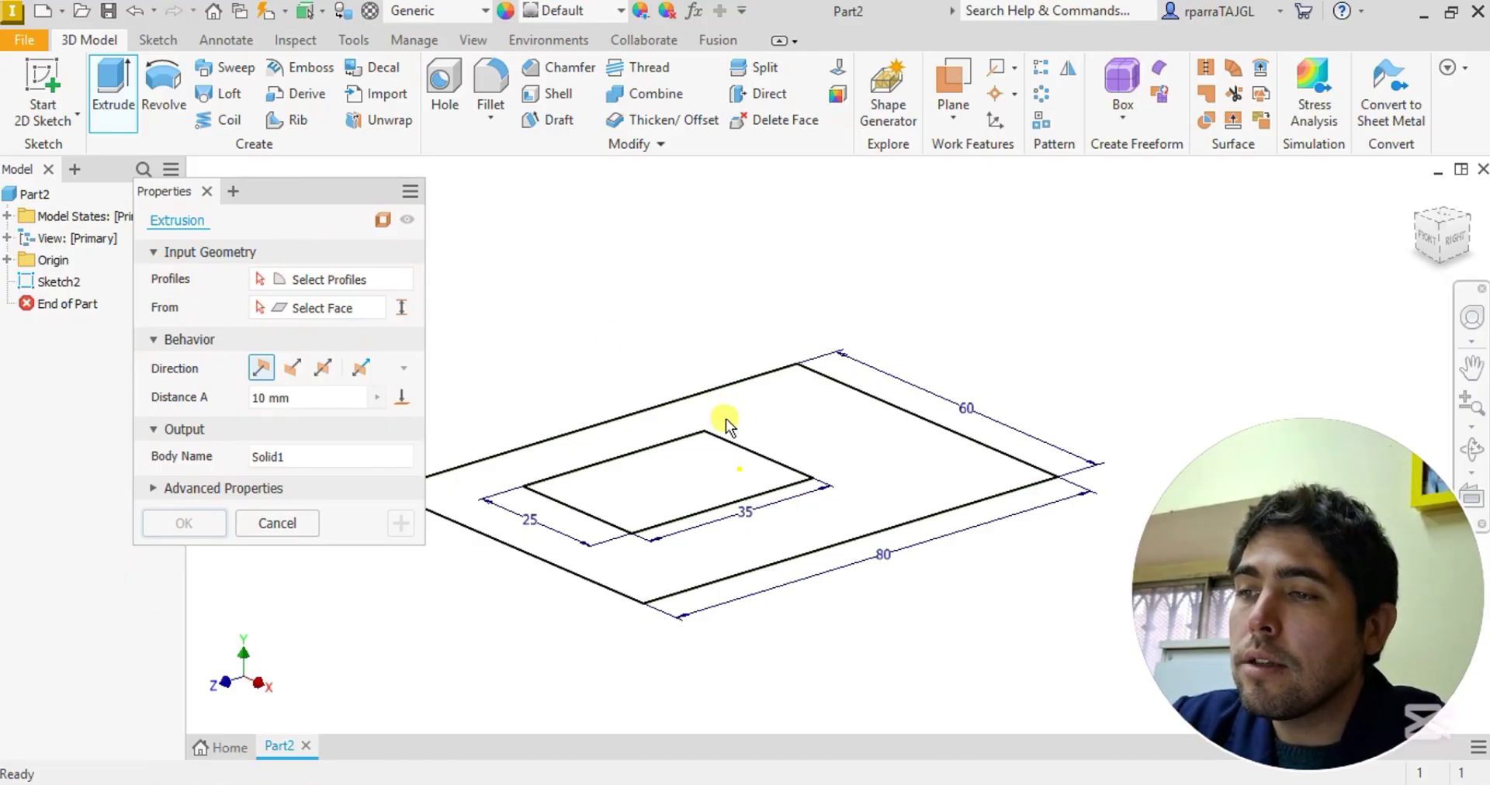
left_click(264, 284)
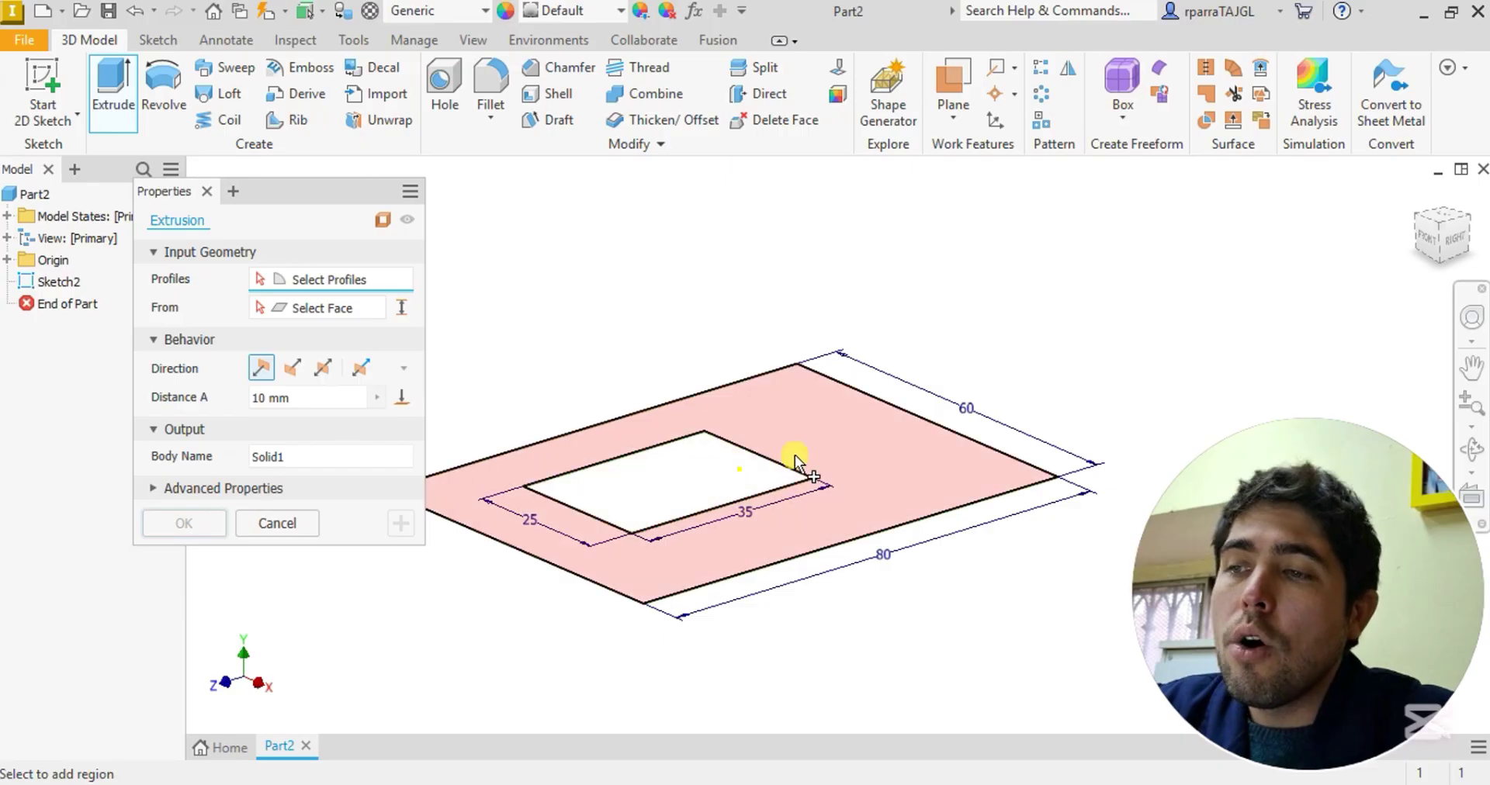
left_click(852, 455)
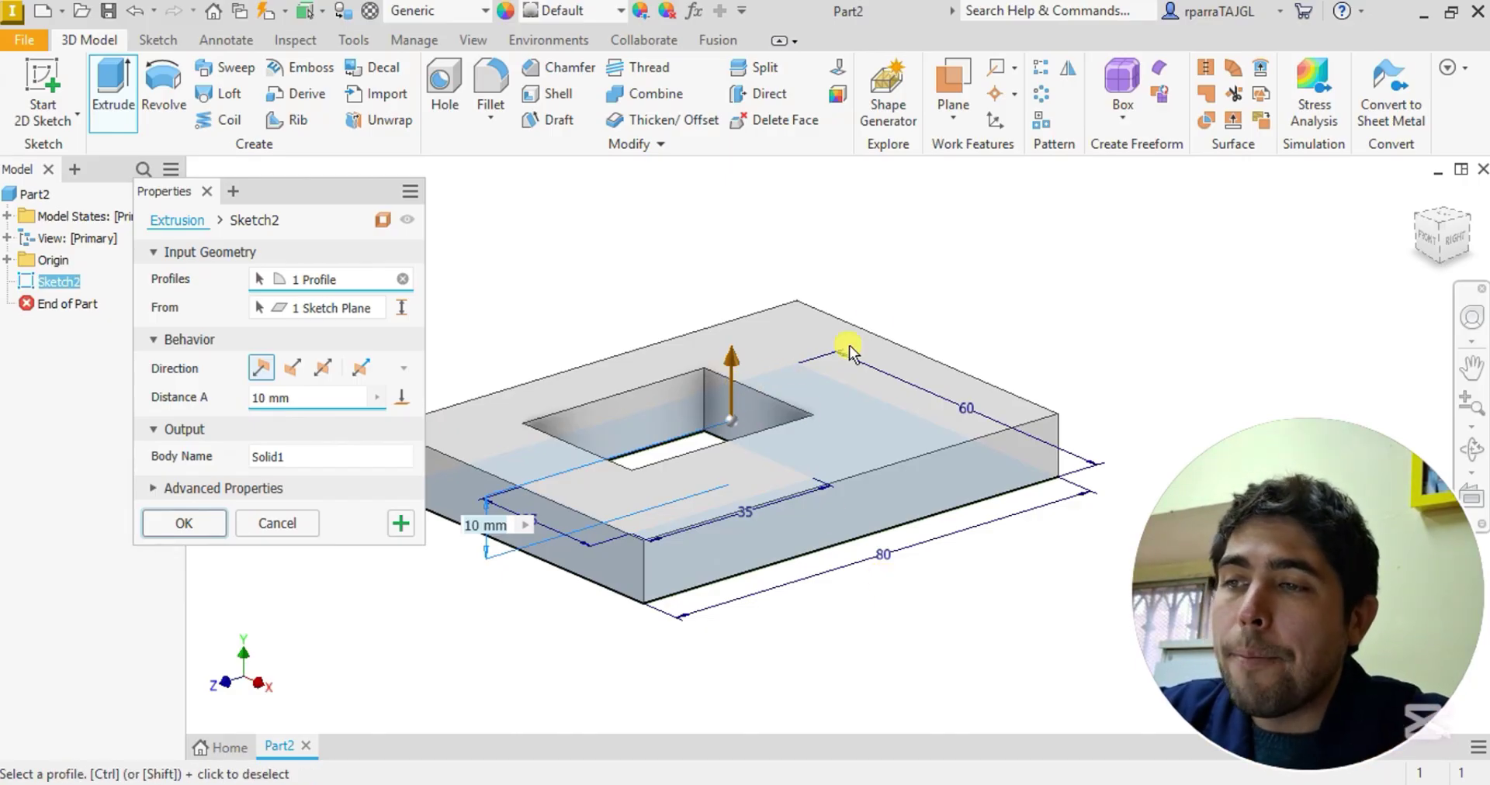
middle_click_drag(561, 421, 618, 486)
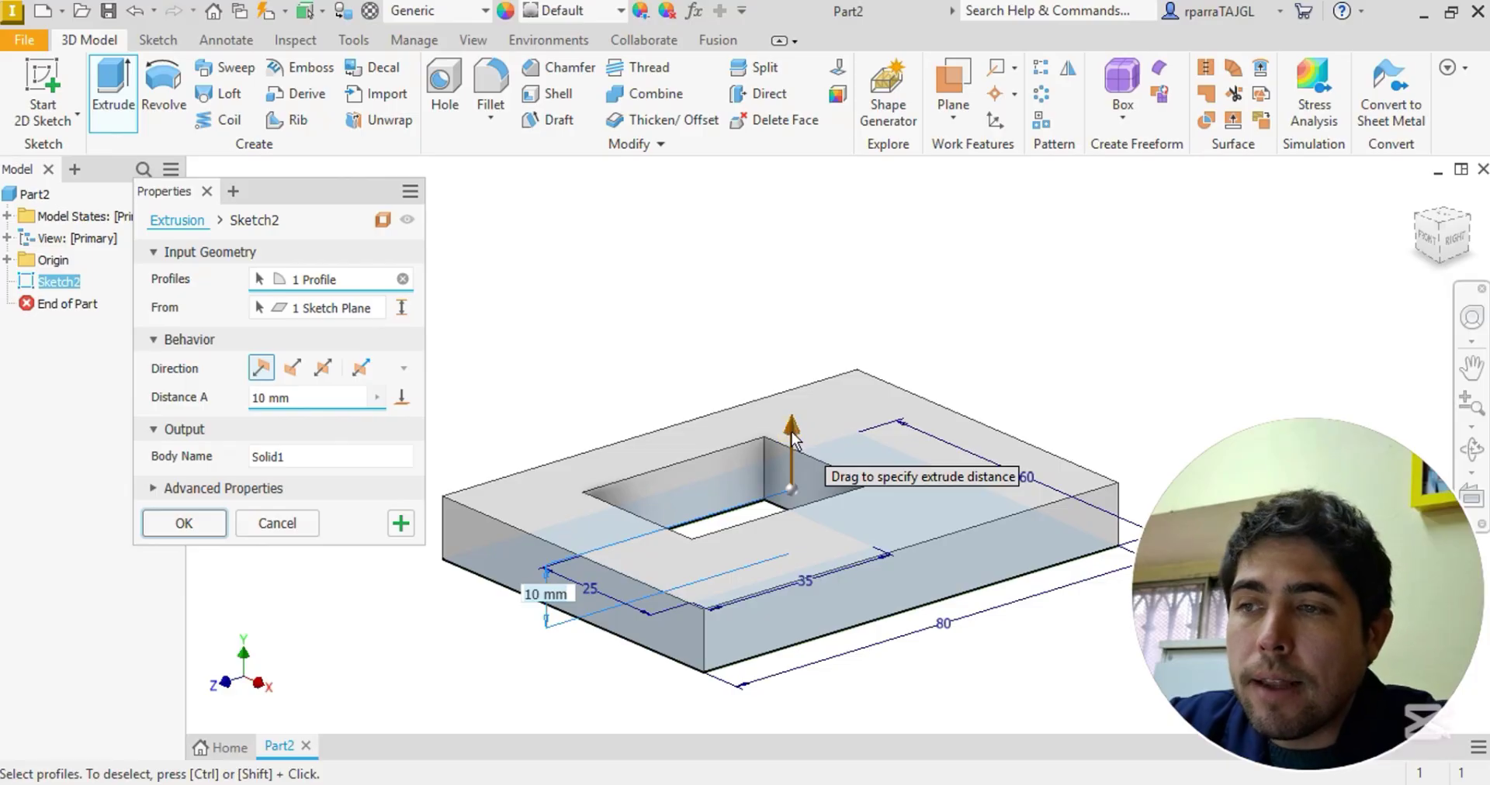
left_click_drag(790, 432, 855, 303)
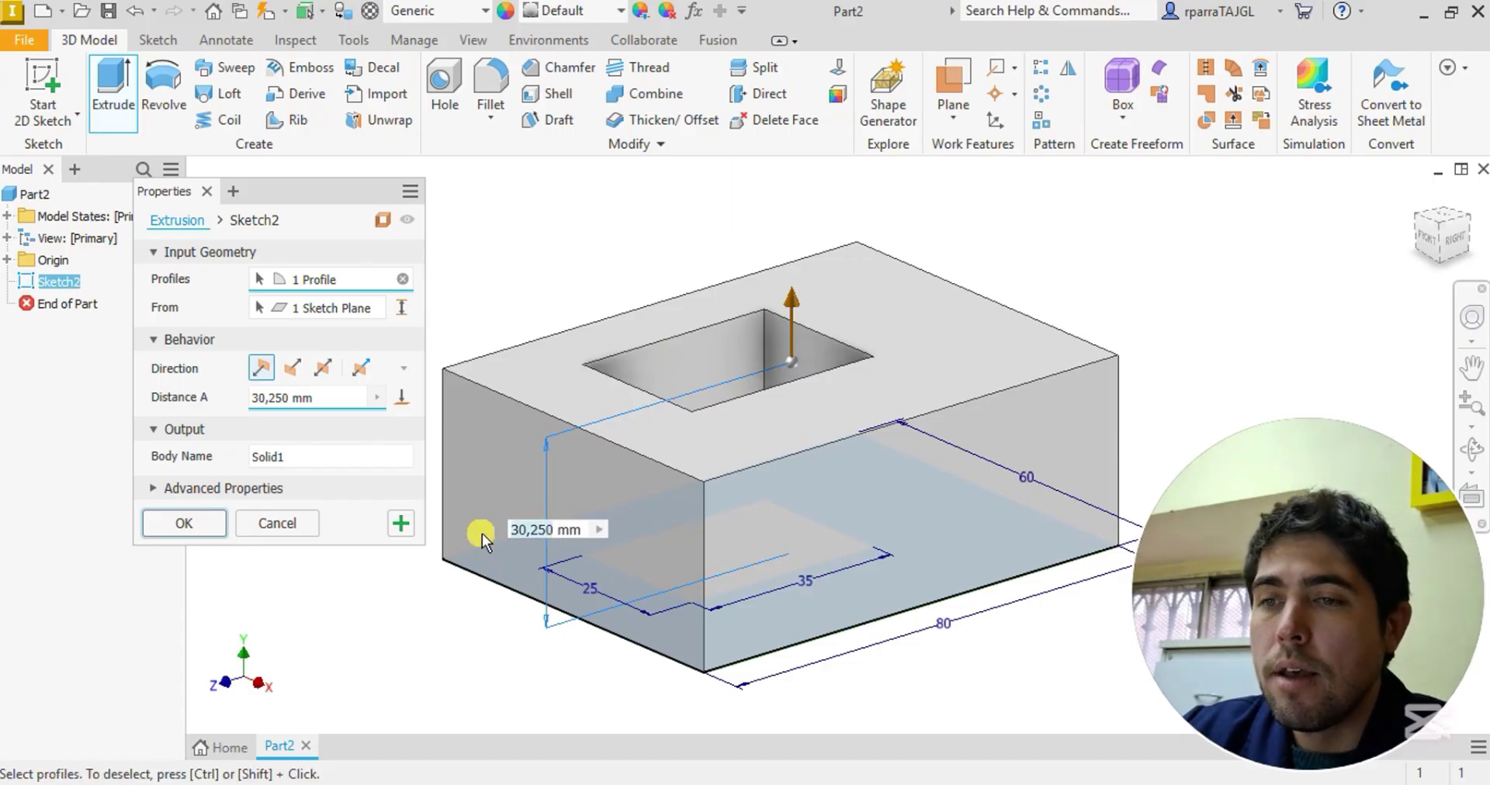
type("45")
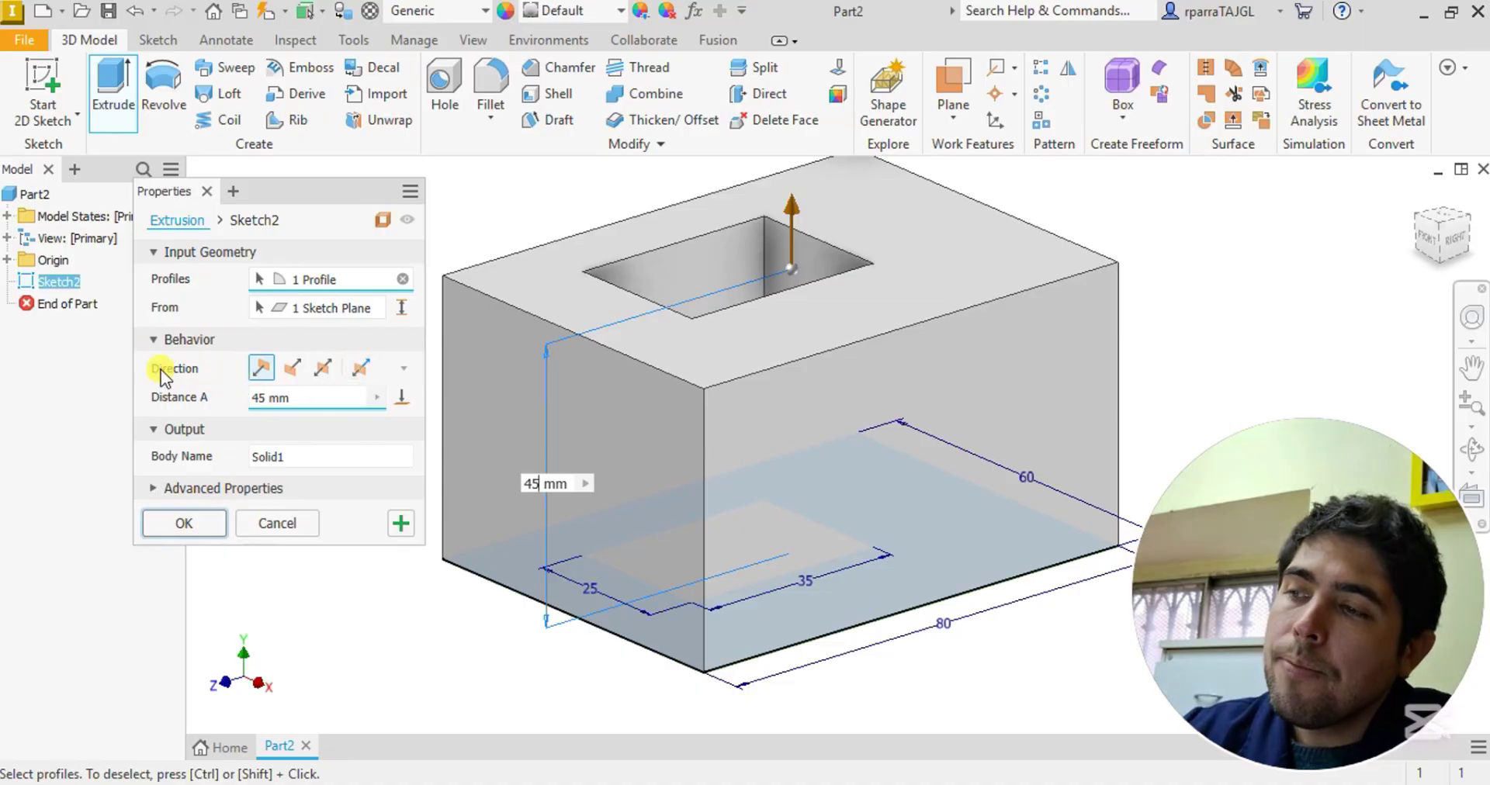
Try the flipped, symmetric and asymmetric directions on the extrusion preview
left_click(293, 372)
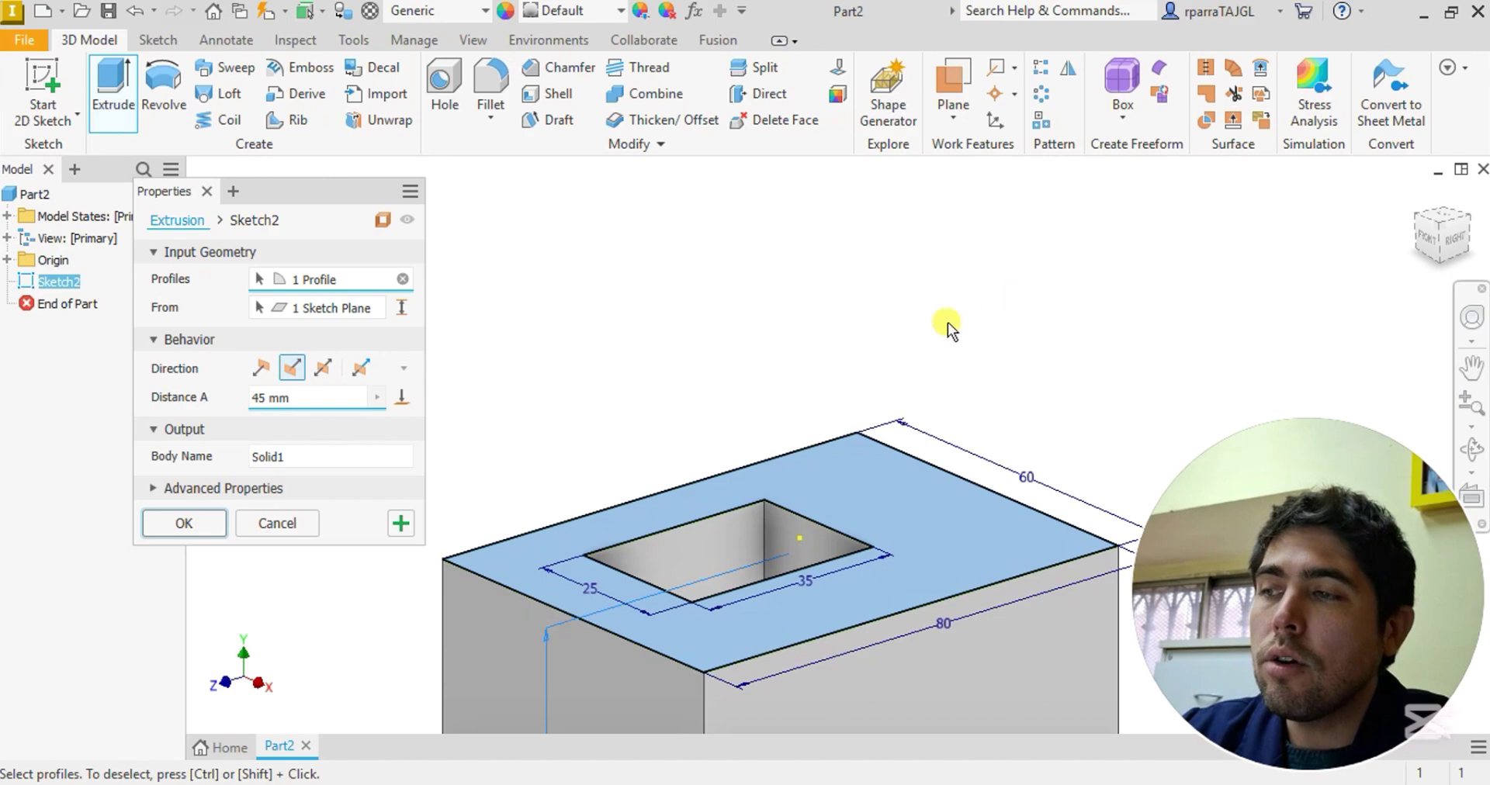
scroll(892, 373, "down", 3)
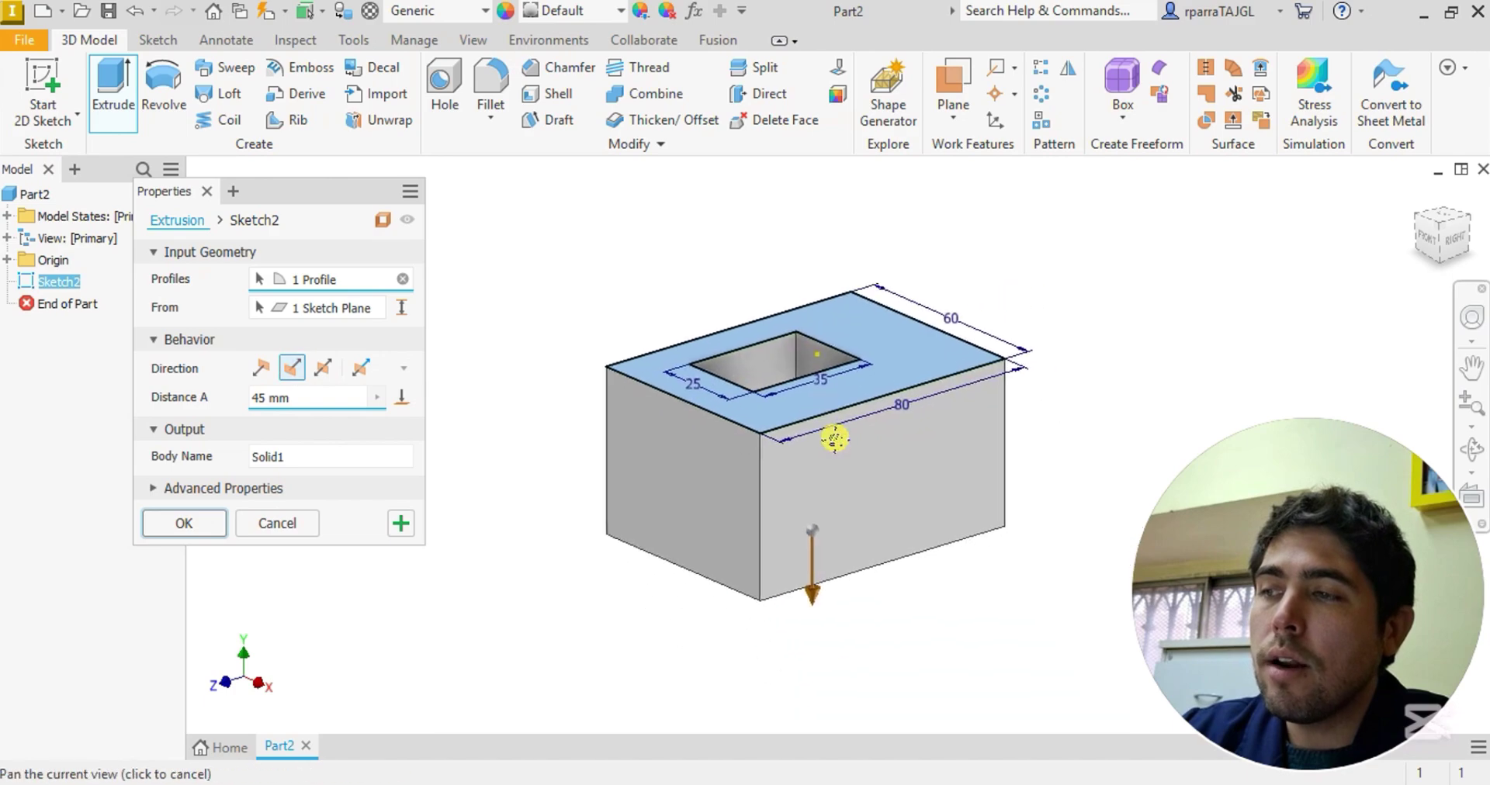
left_click(325, 370)
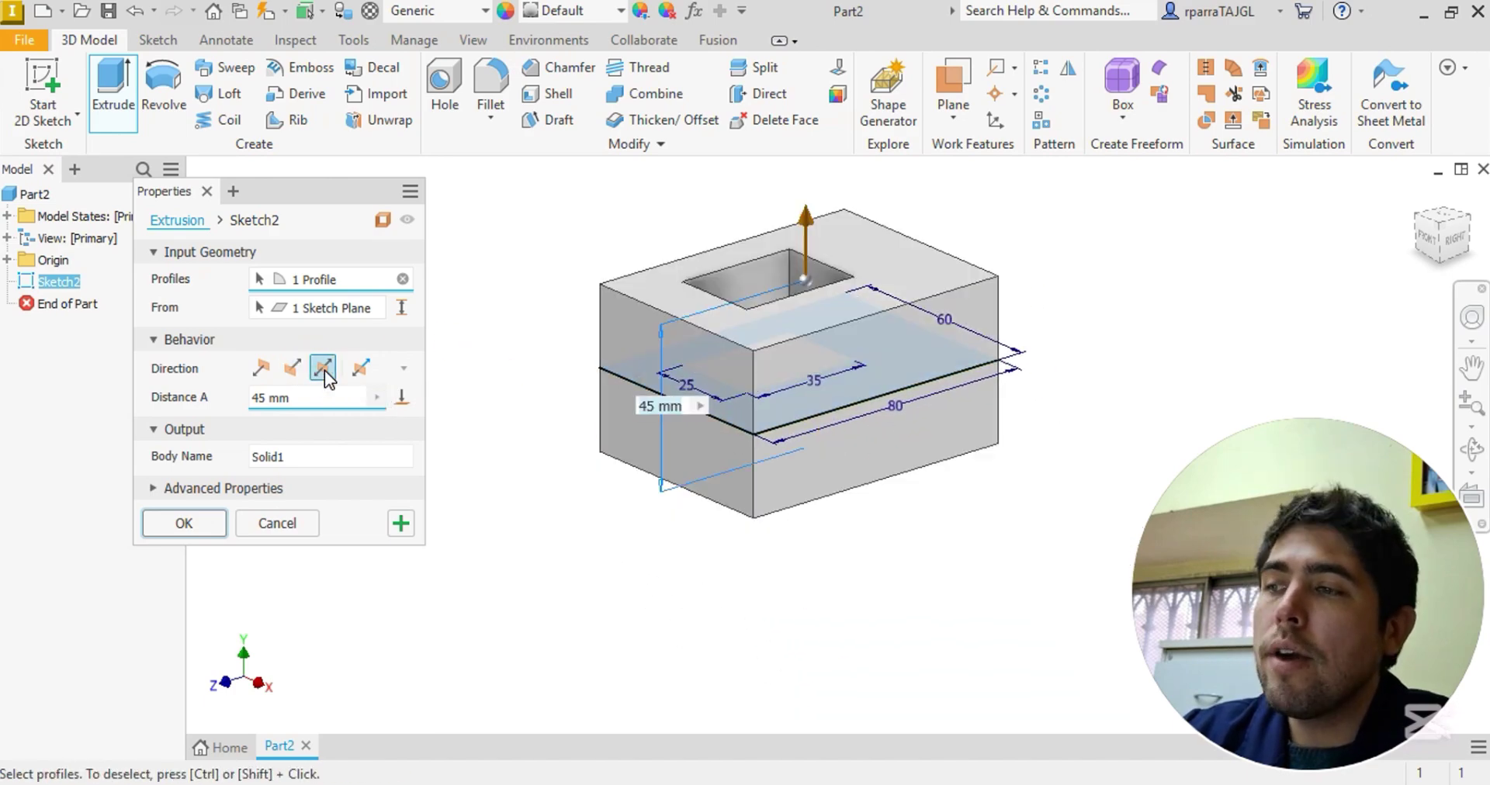
left_click(366, 374)
middle_click_drag(1001, 565, 976, 625)
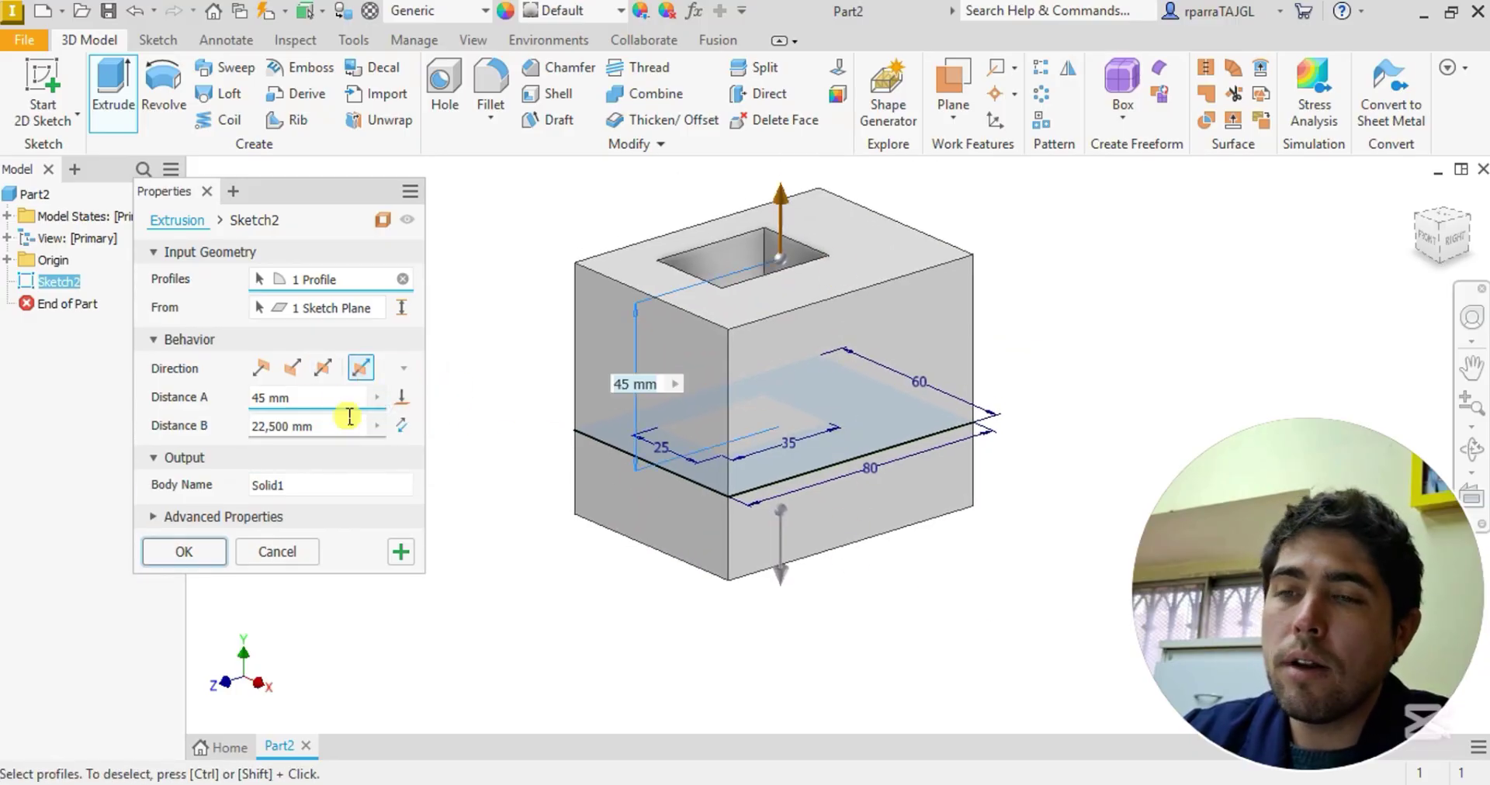
Set the extrusion back to the default direction and create the solid block with its rectangular opening
left_click(264, 371)
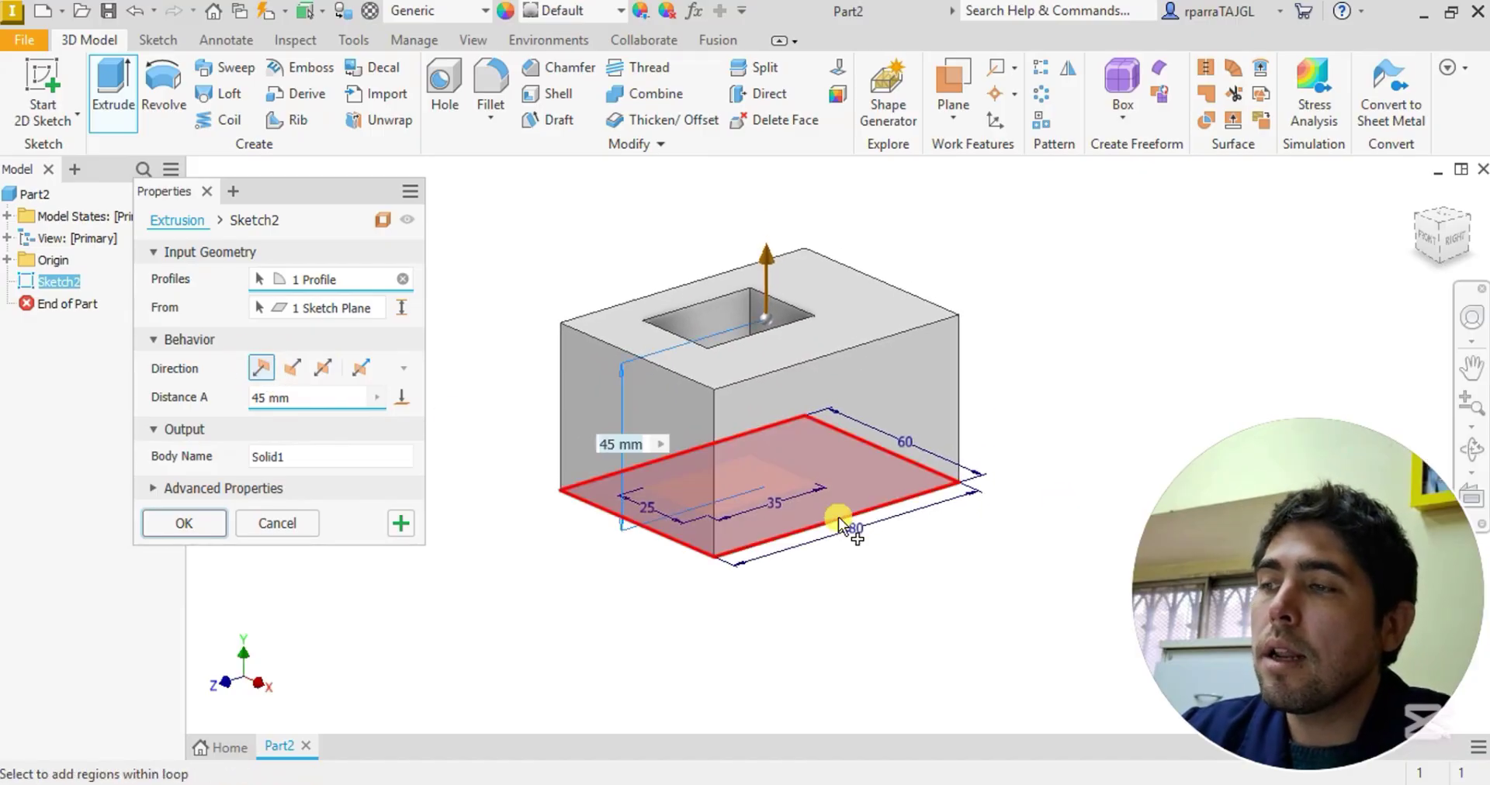
scroll(848, 533, "down", 5)
scroll(905, 627, "up", 3)
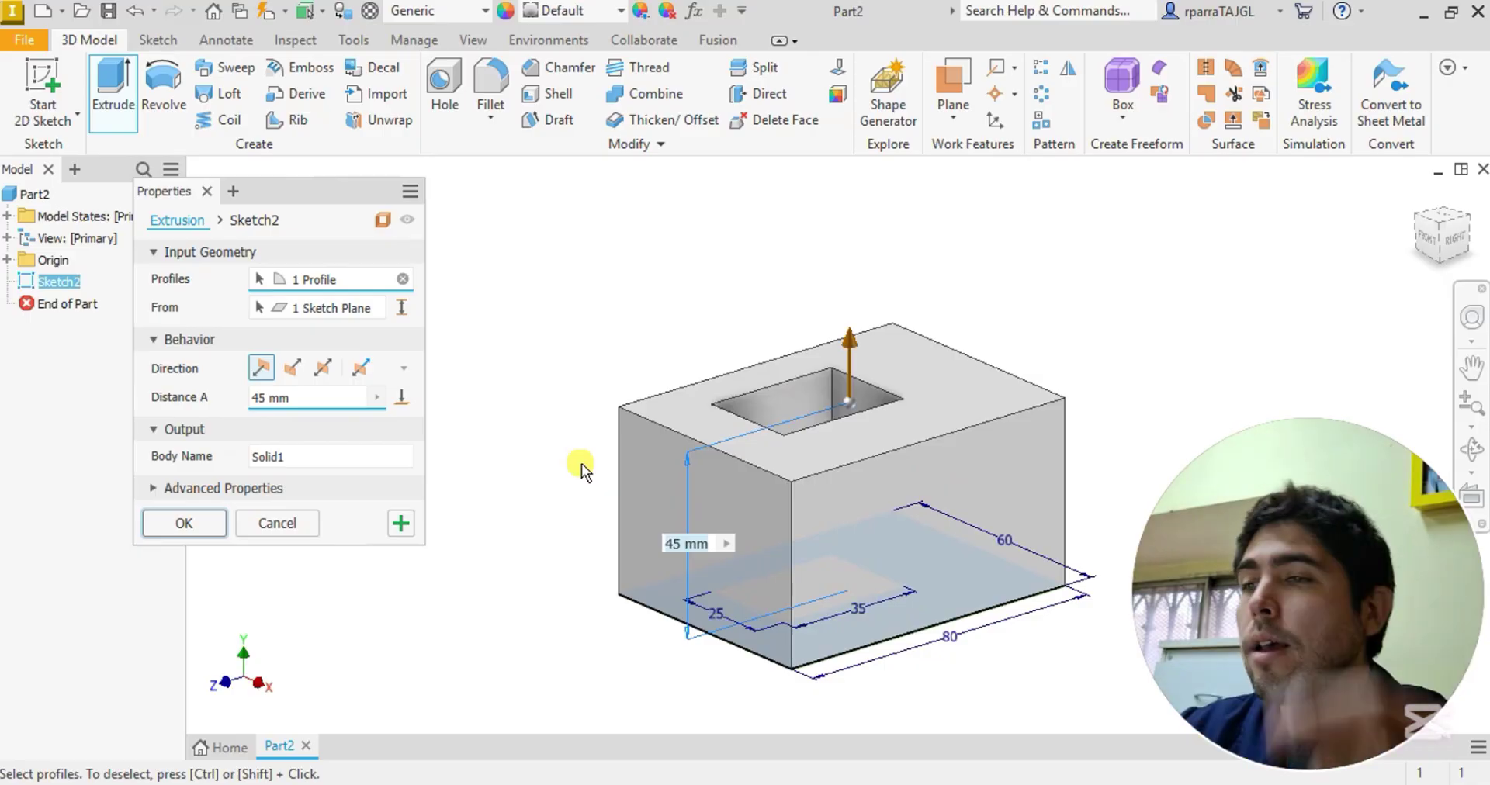
left_click(202, 527)
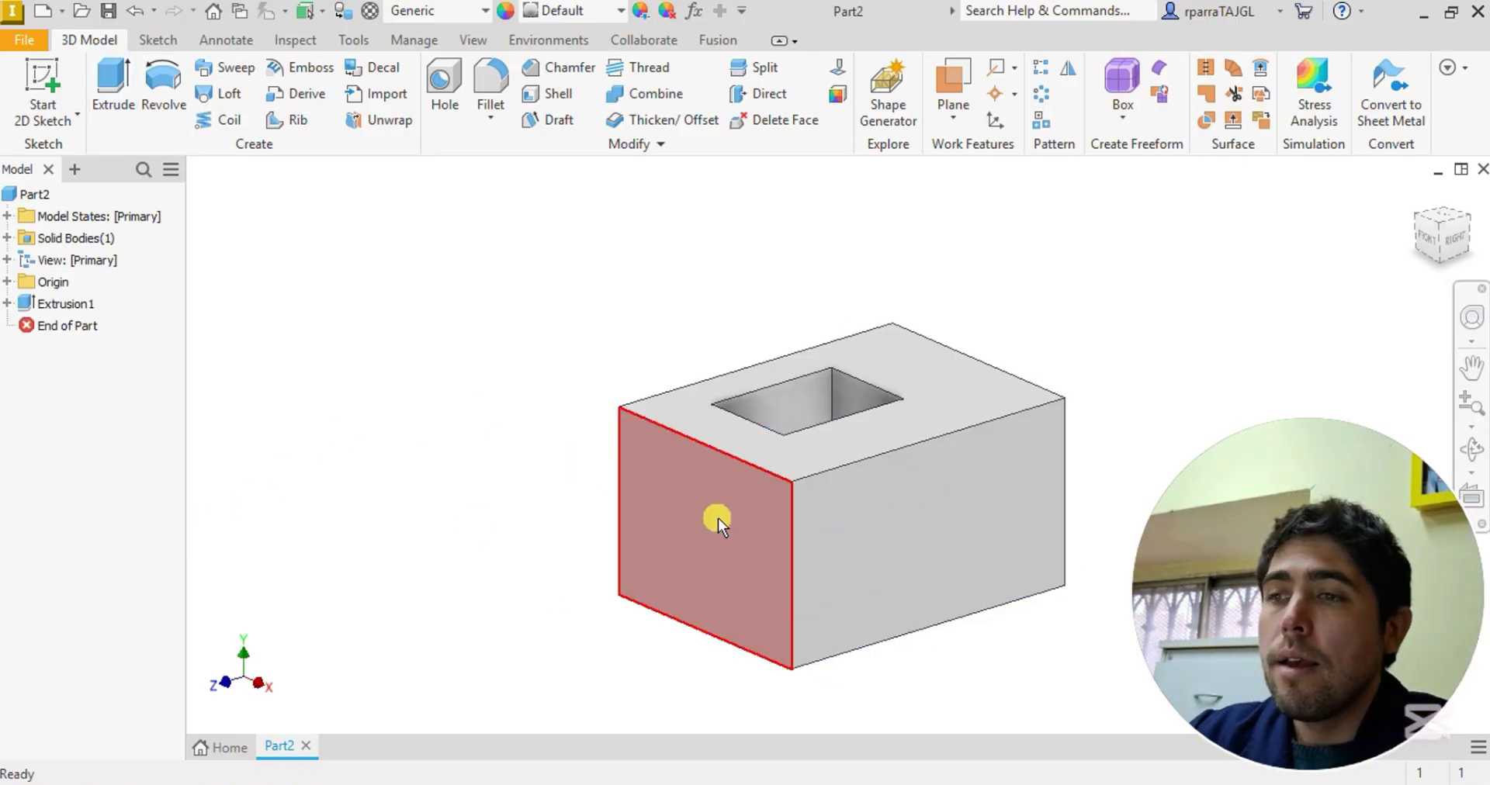
Examine the extruded block and its rectangular through opening from several angles
middle_click_drag(743, 523, 720, 471)
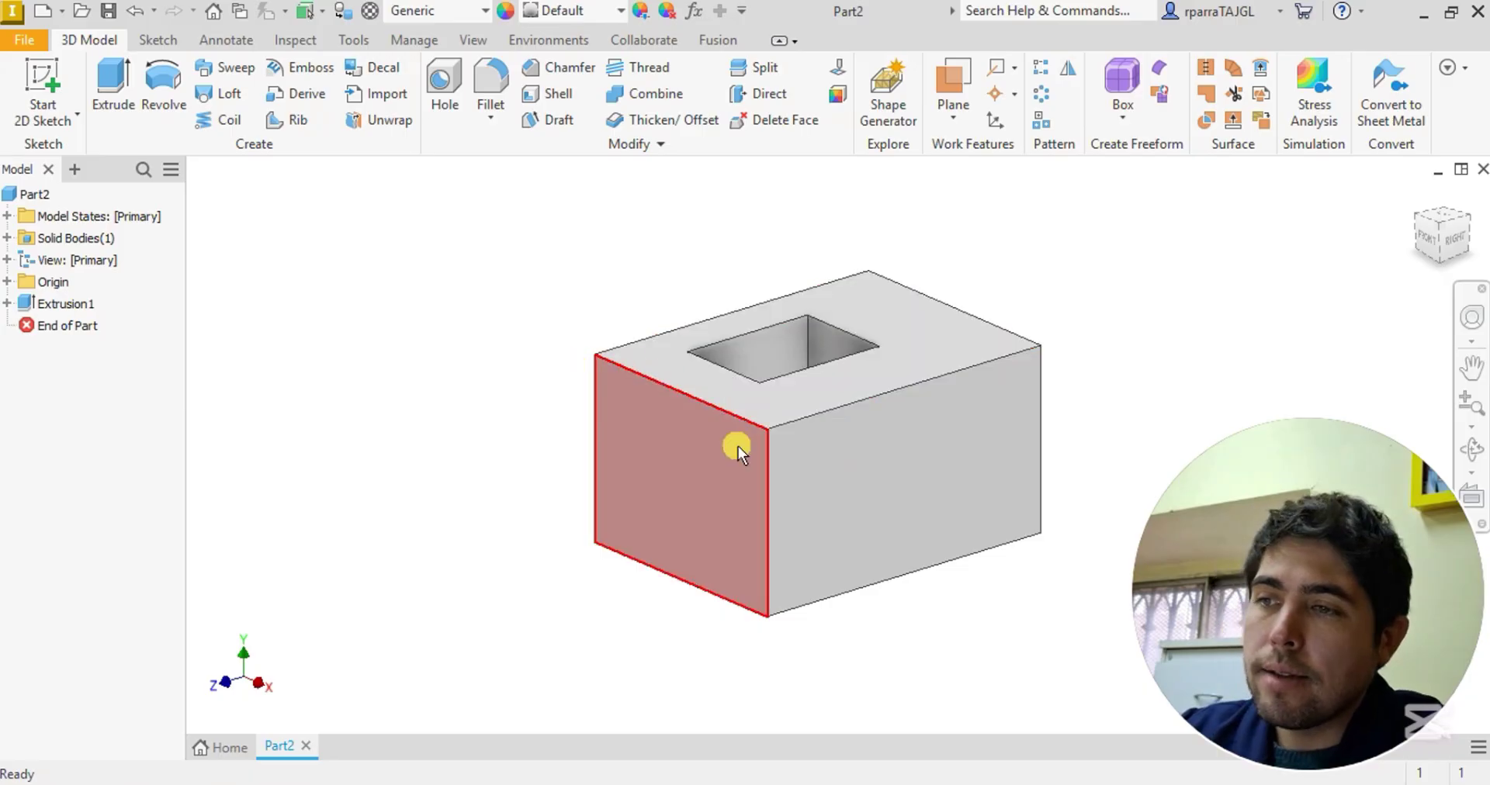
scroll(865, 477, "down", 1)
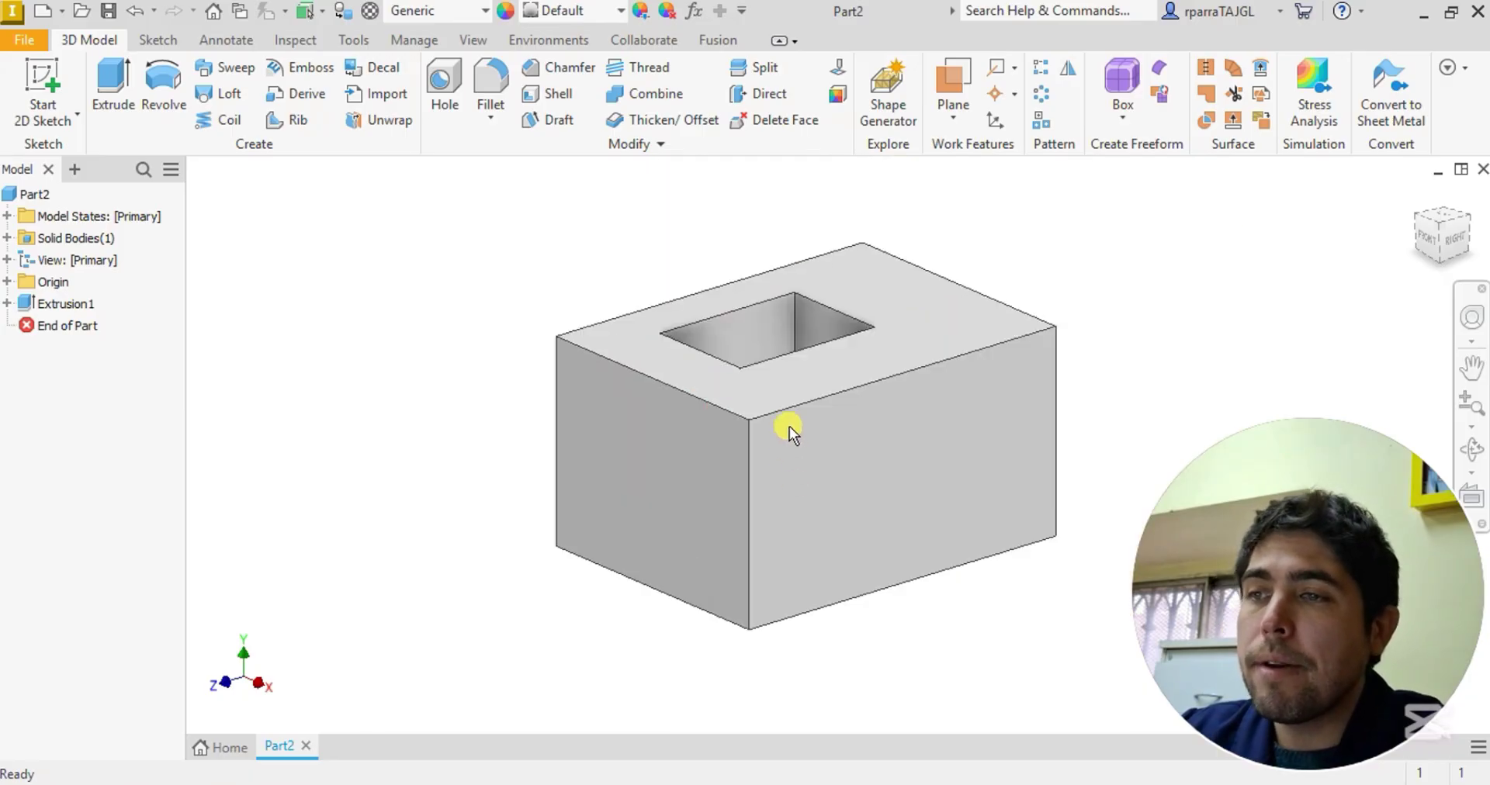
mouse_move(822, 461)
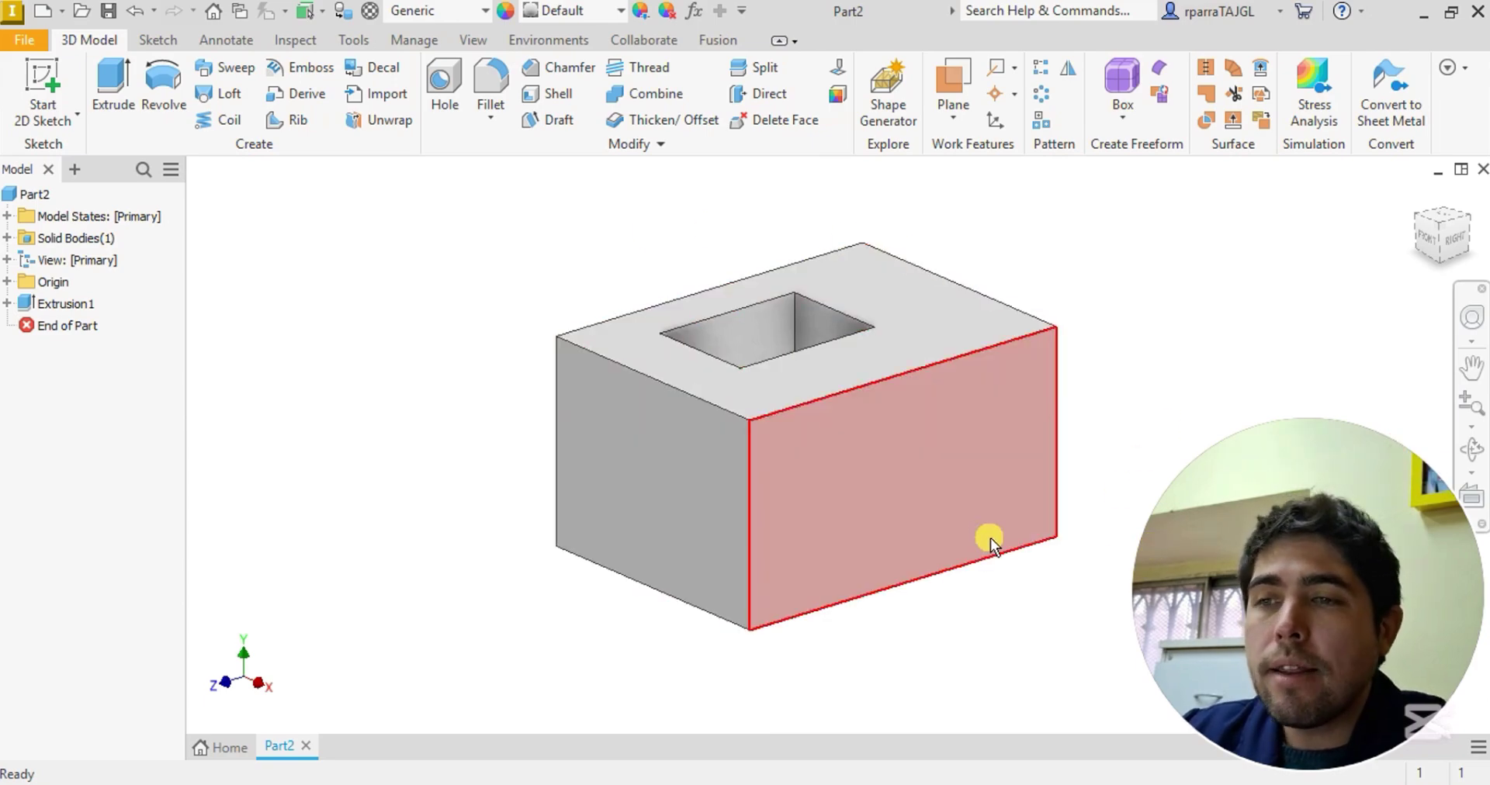
middle_click_drag(840, 460, 789, 475)
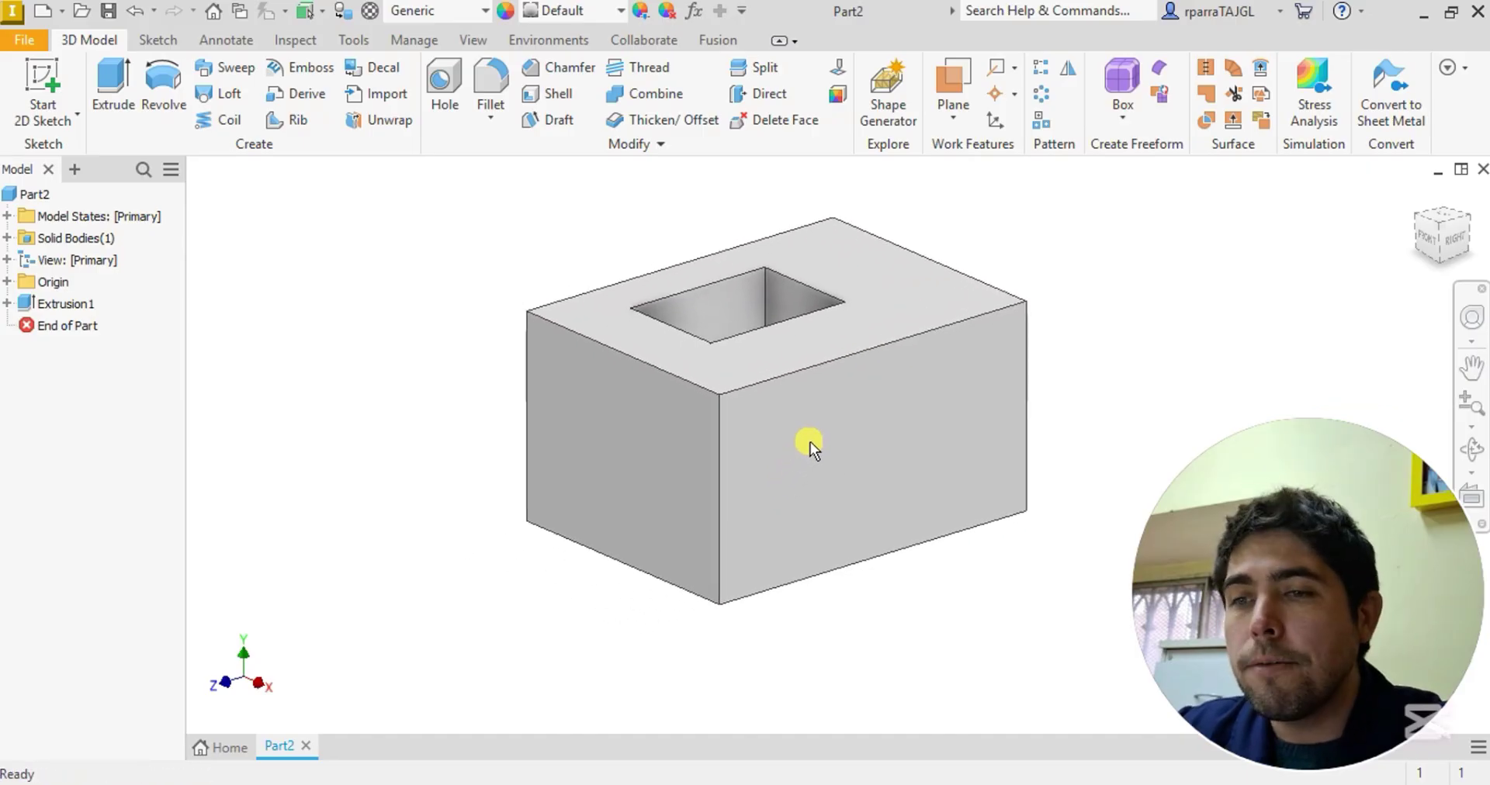
mouse_move(776, 410)
middle_mouse_down("shift")
mouse_move(905, 406)
mouse_move(665, 377)
mouse_move(524, 415)
mouse_move(808, 403)
mouse_move(945, 420)
mouse_move(592, 449)
mouse_move(568, 499)
mouse_move(805, 519)
mouse_move(1099, 508)
mouse_move(1178, 432)
mouse_move(1154, 336)
mouse_move(1248, 287)
mouse_move(1248, 254)
mouse_move(894, 243)
mouse_move(792, 290)
mouse_move(852, 243)
mouse_move(883, 255)
mouse_move(882, 279)
mouse_move(846, 297)
middle_mouse_up("shift")
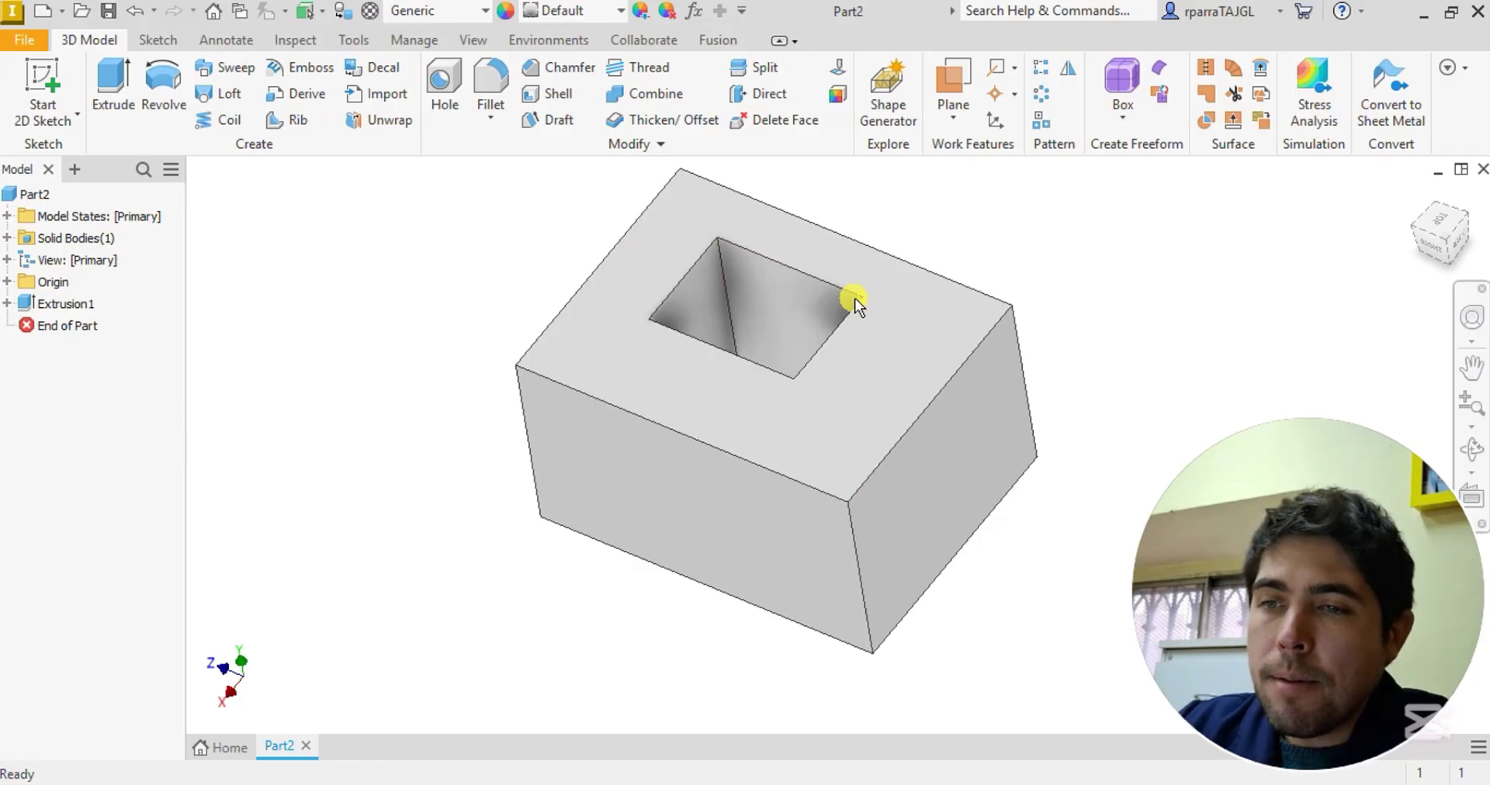
middle_click_drag(815, 458, 759, 460, "shift")
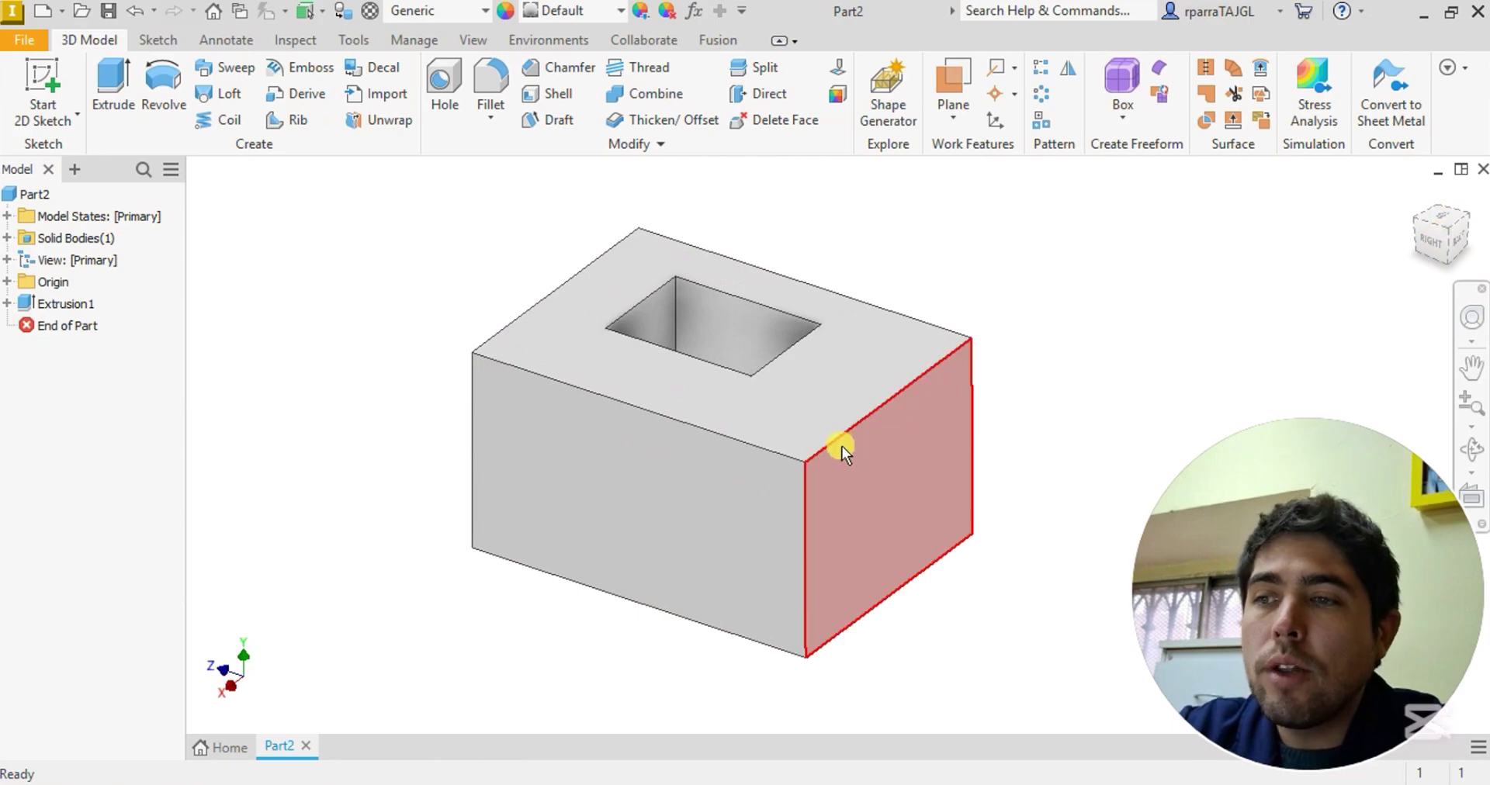
mouse_move(812, 431)
middle_mouse_down("shift")
mouse_move(862, 393)
mouse_move(805, 353)
mouse_move(715, 388)
mouse_move(691, 436)
mouse_move(556, 426)
mouse_move(812, 390)
mouse_move(805, 411)
middle_mouse_up("shift")
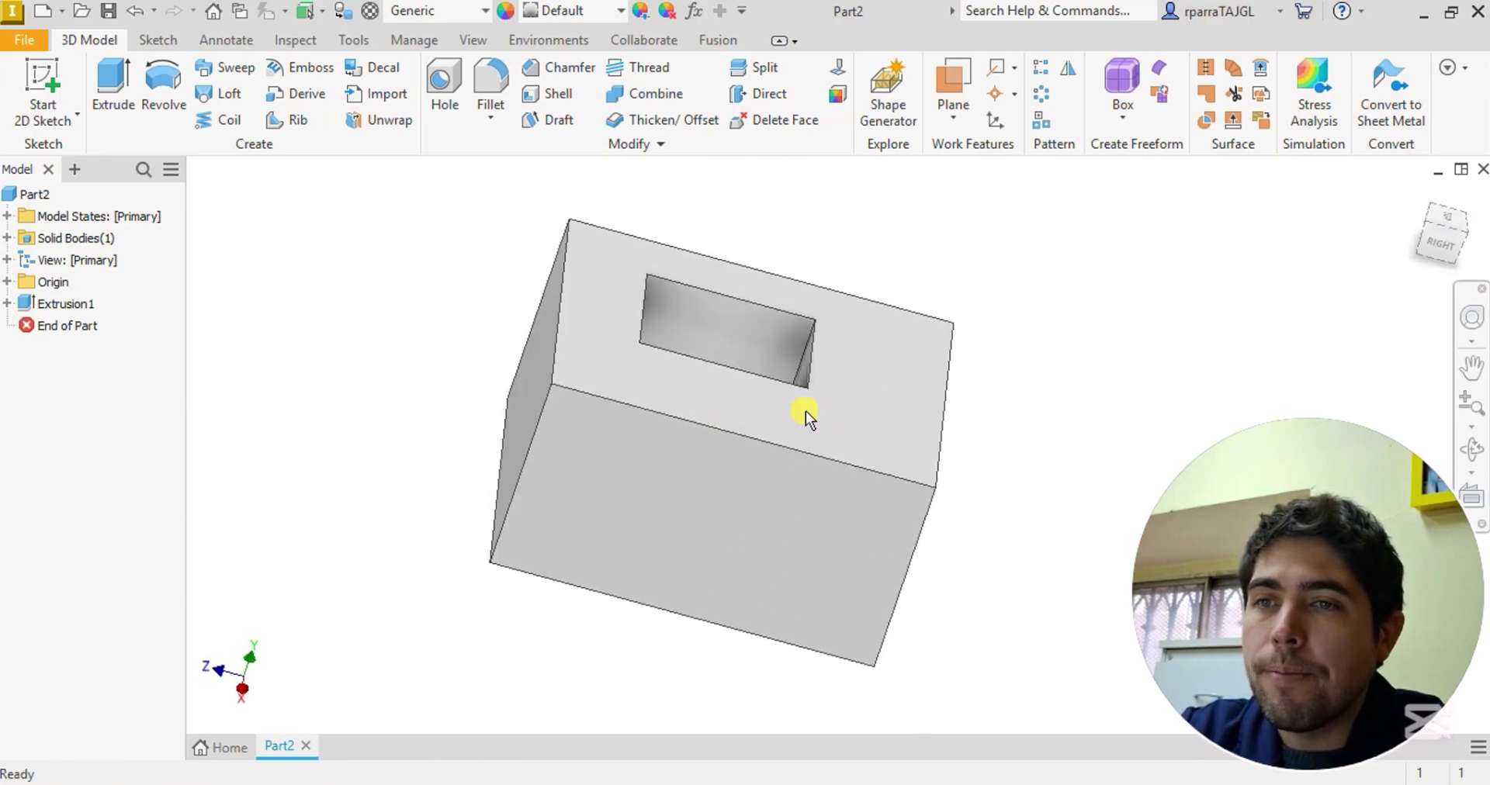
middle_click_drag(1002, 377, 970, 342, "shift")
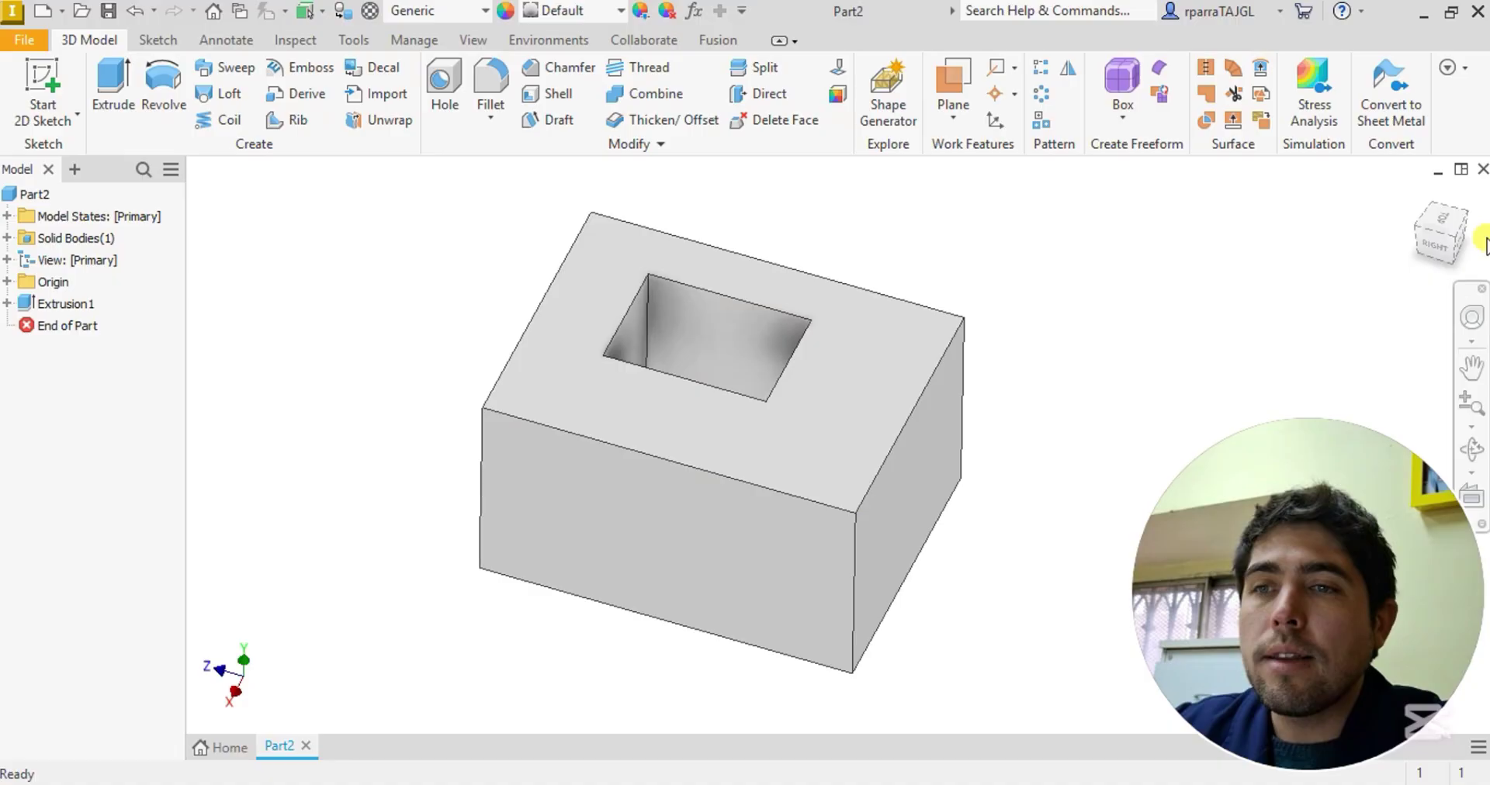
Inspect the block in the top, front and isometric views and from a tilted angle
left_click(1440, 221)
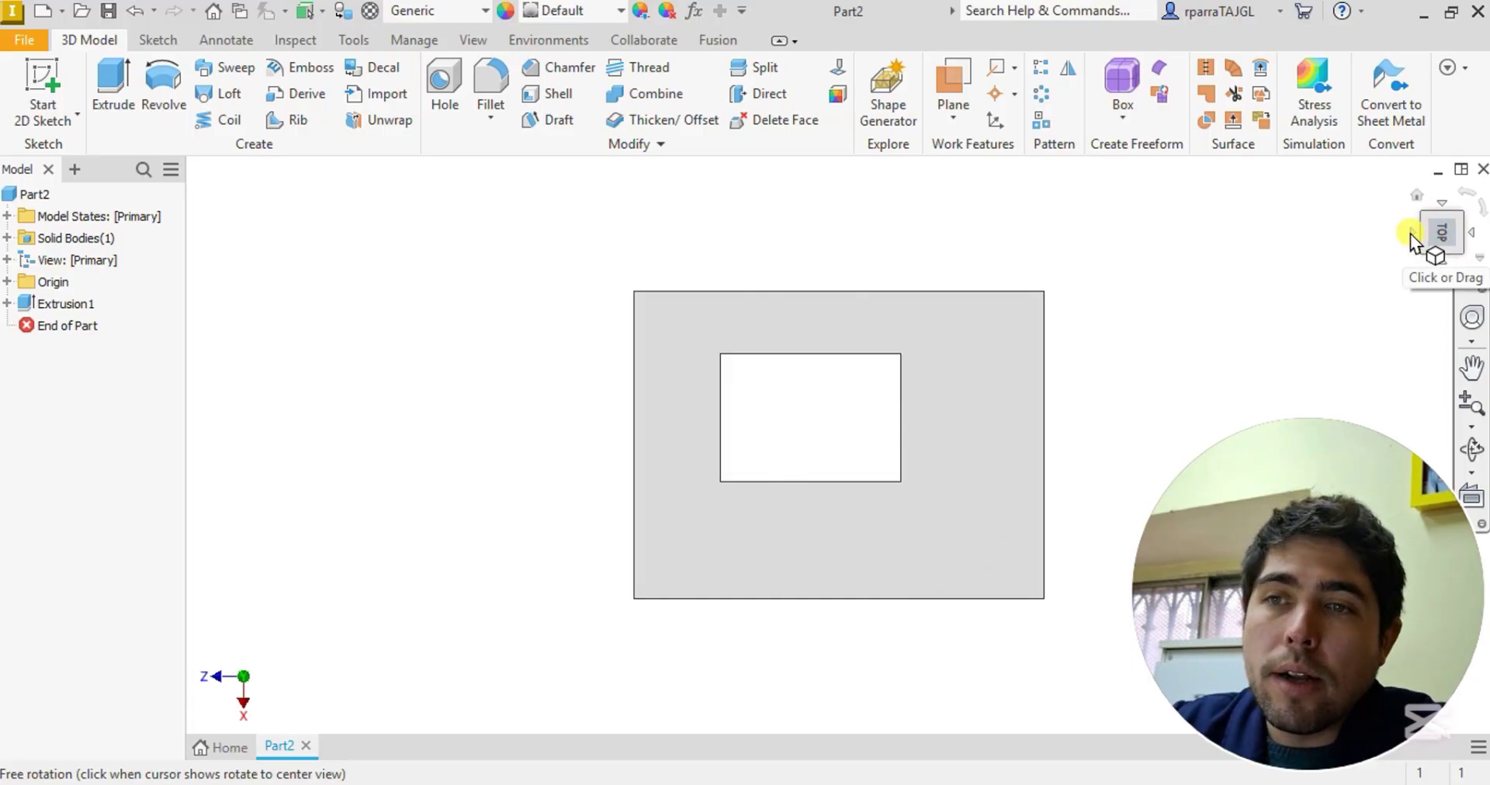
left_click(1410, 232)
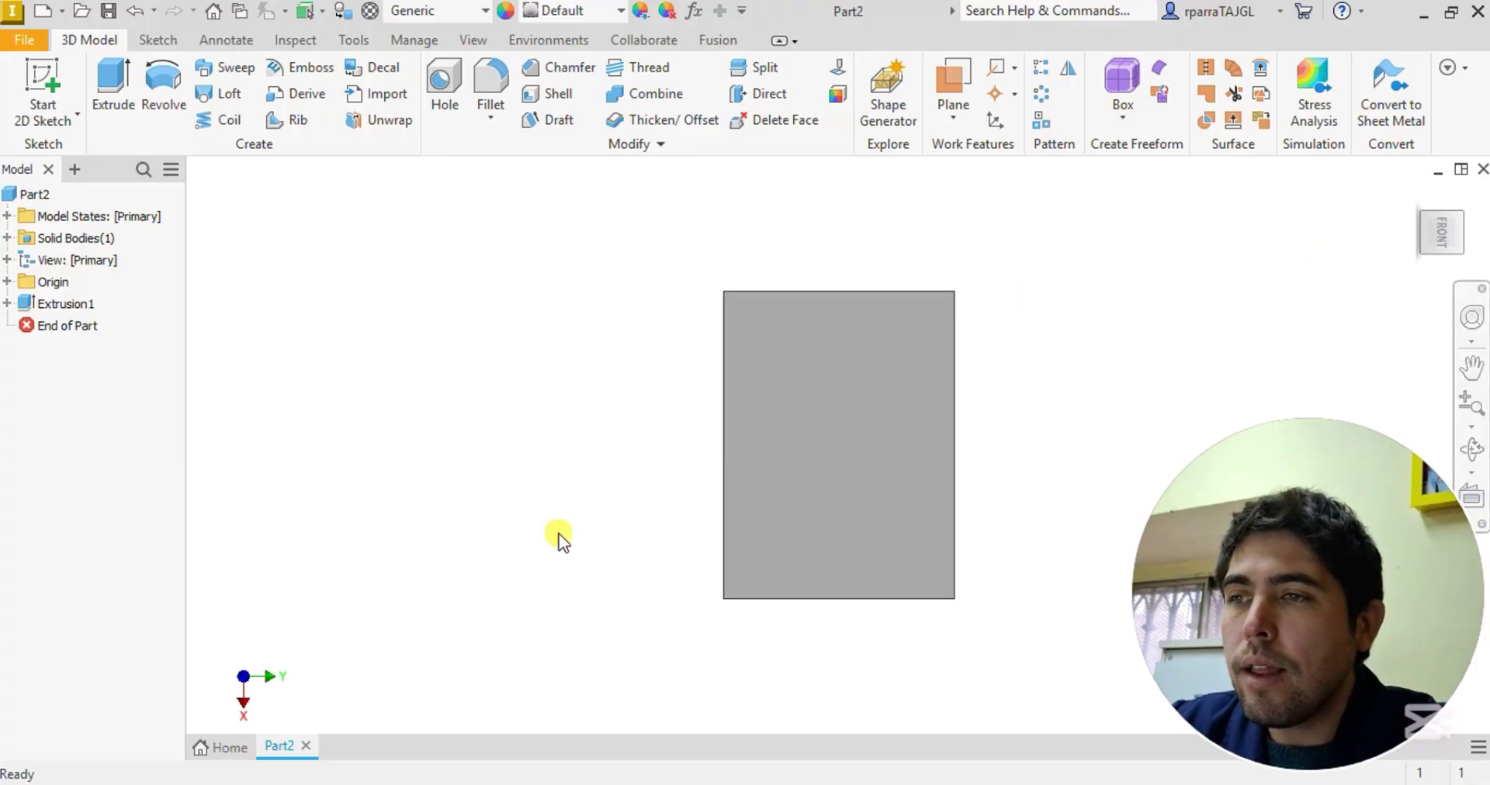
left_click(1467, 202)
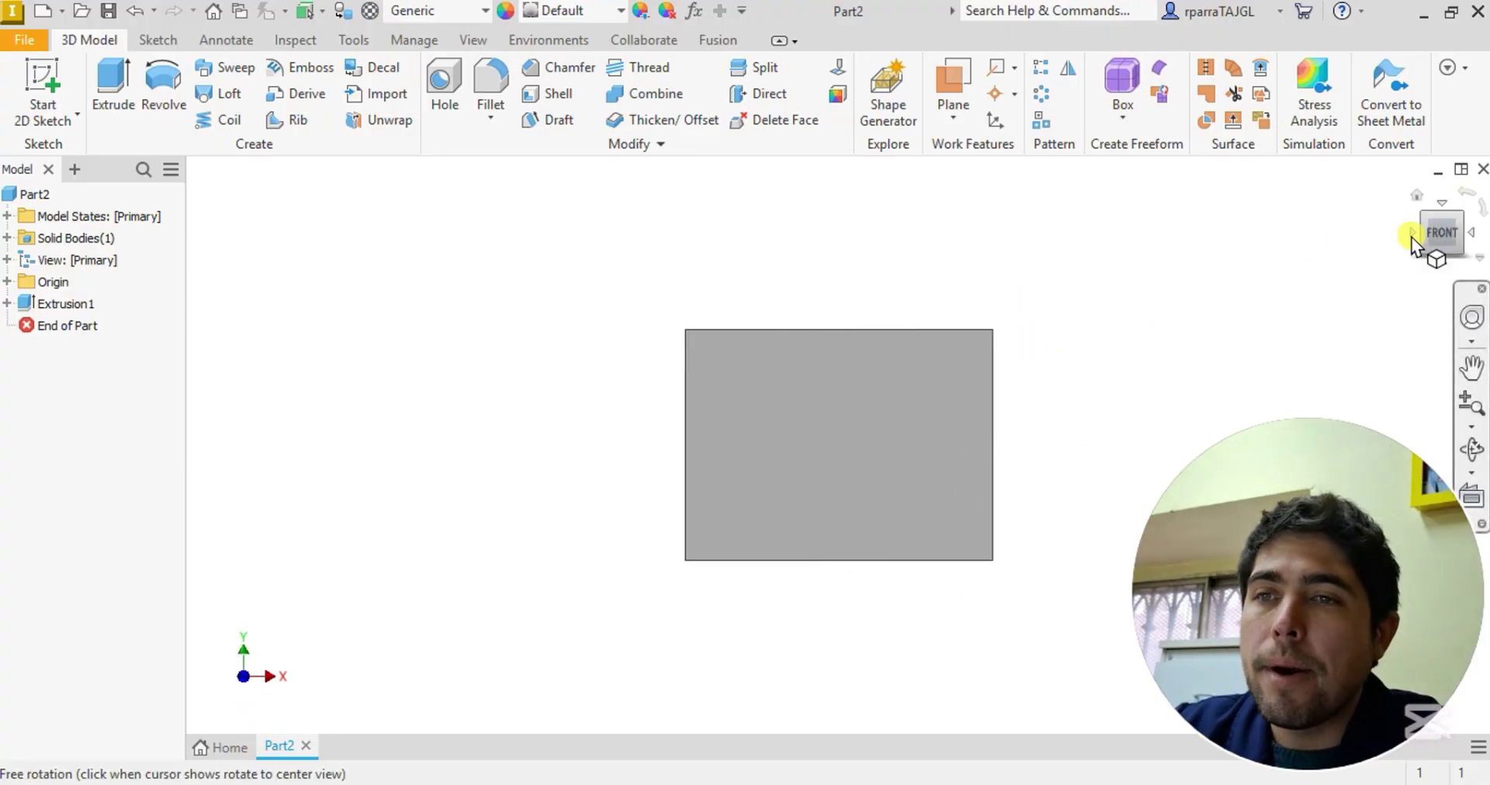
left_click(1459, 231)
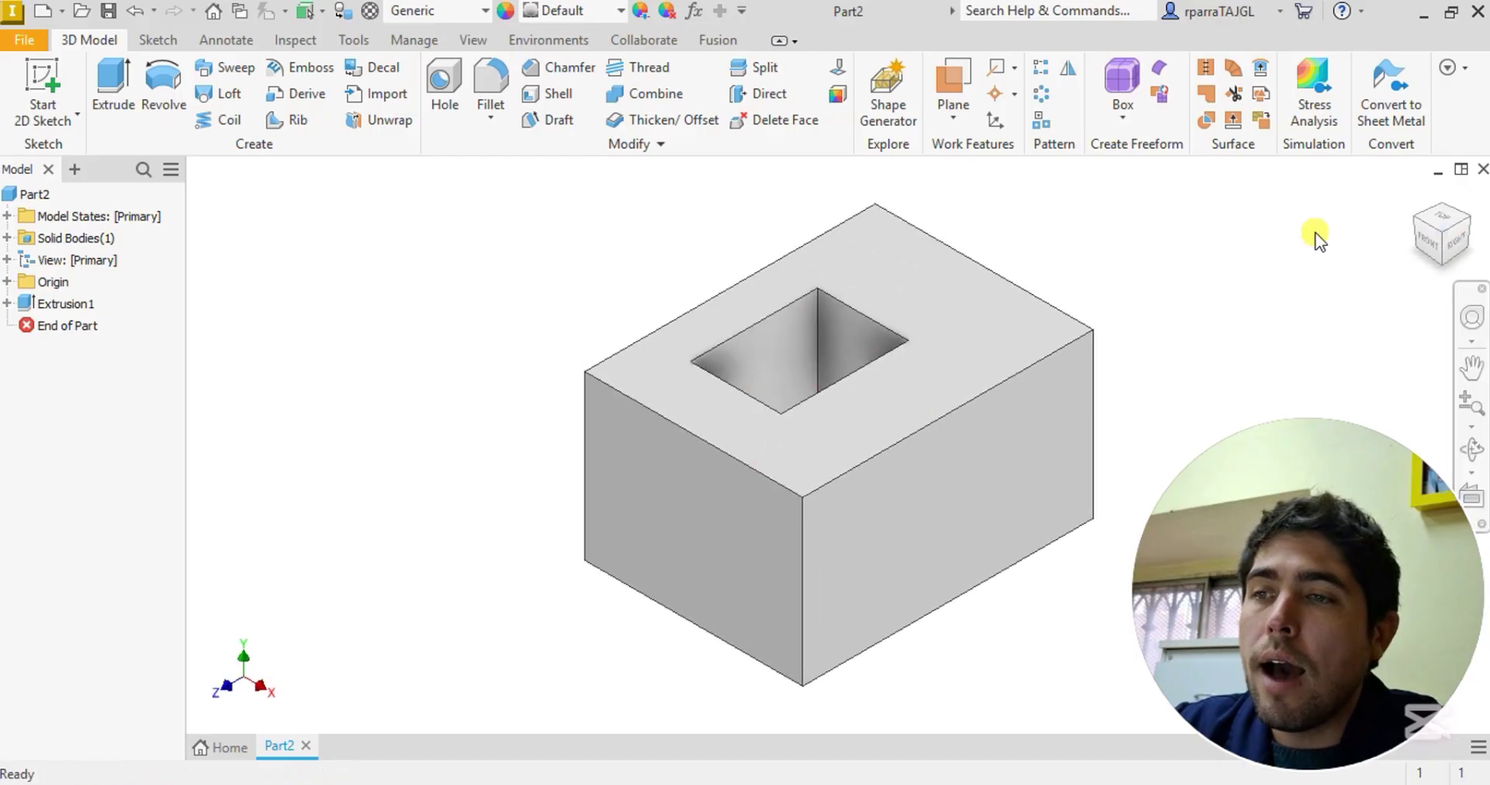
left_click(1469, 231)
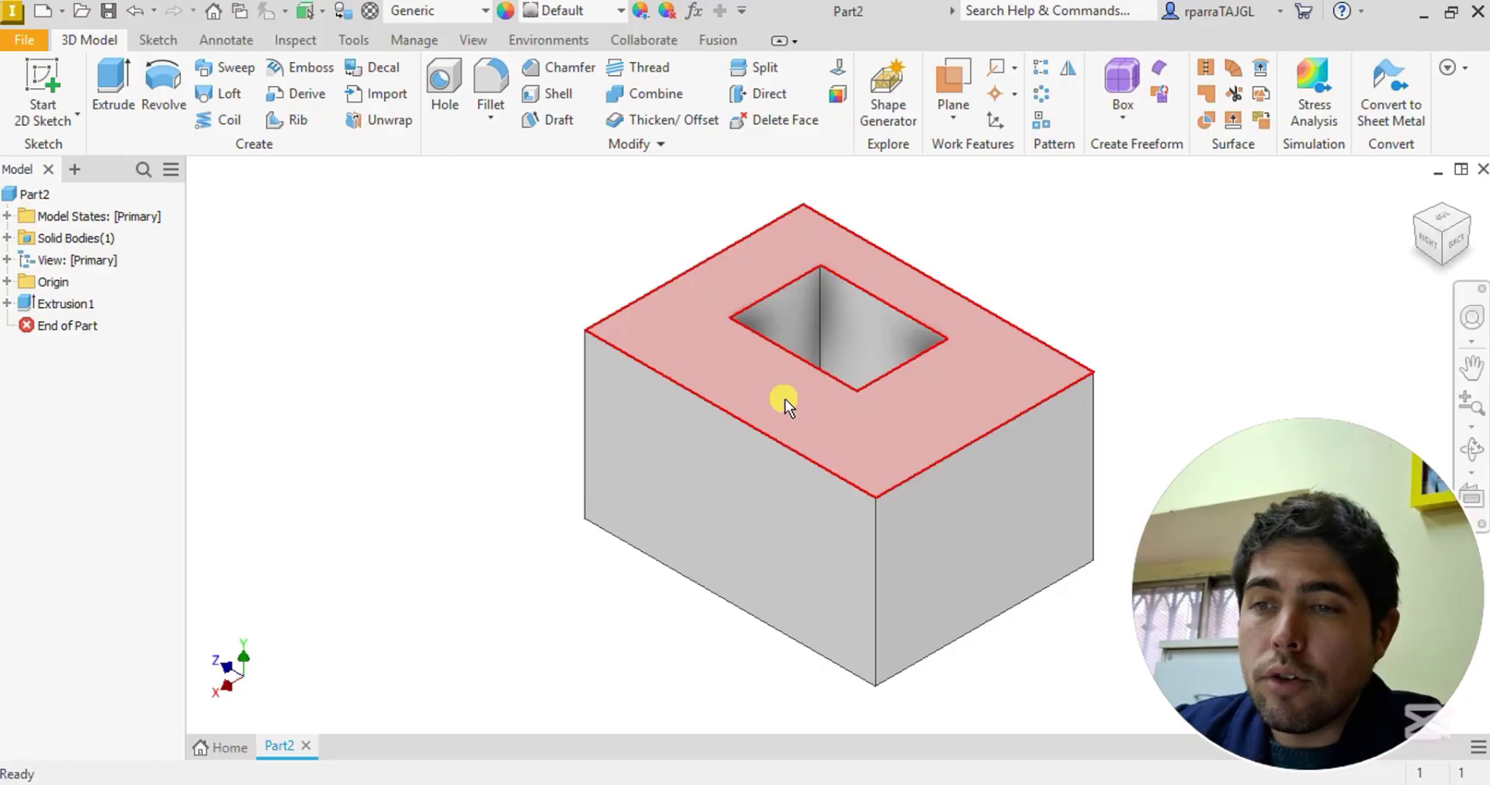
mouse_move(848, 515)
middle_mouse_down("shift")
mouse_move(997, 475)
mouse_move(772, 492)
mouse_move(931, 522)
mouse_move(835, 538)
mouse_move(839, 556)
mouse_move(799, 535)
mouse_move(807, 555)
mouse_move(863, 546)
middle_mouse_up("shift")
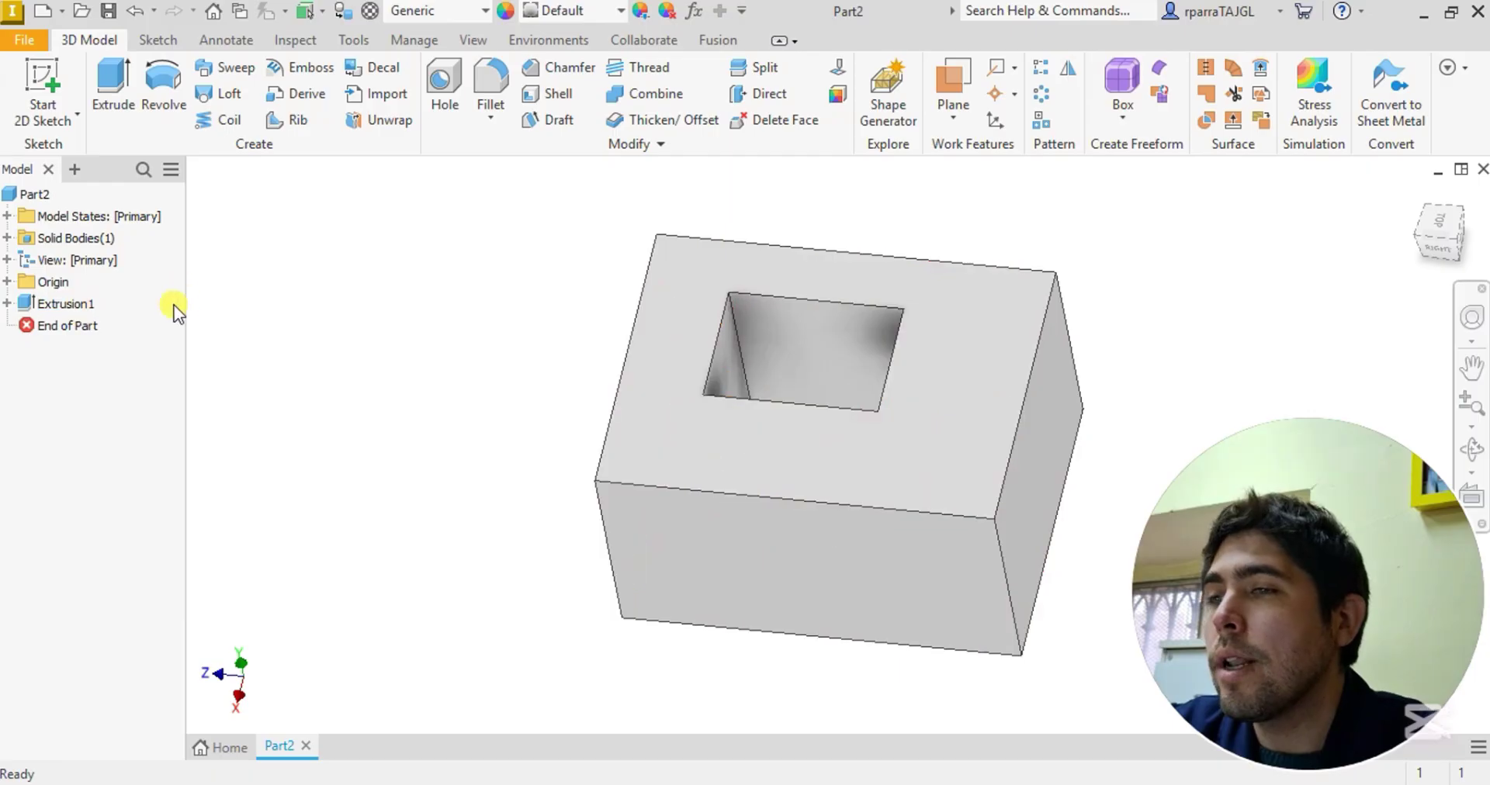
Expand the extrusion feature in the model tree and examine its base sketch, Sketch2, against the solid
left_click(31, 306)
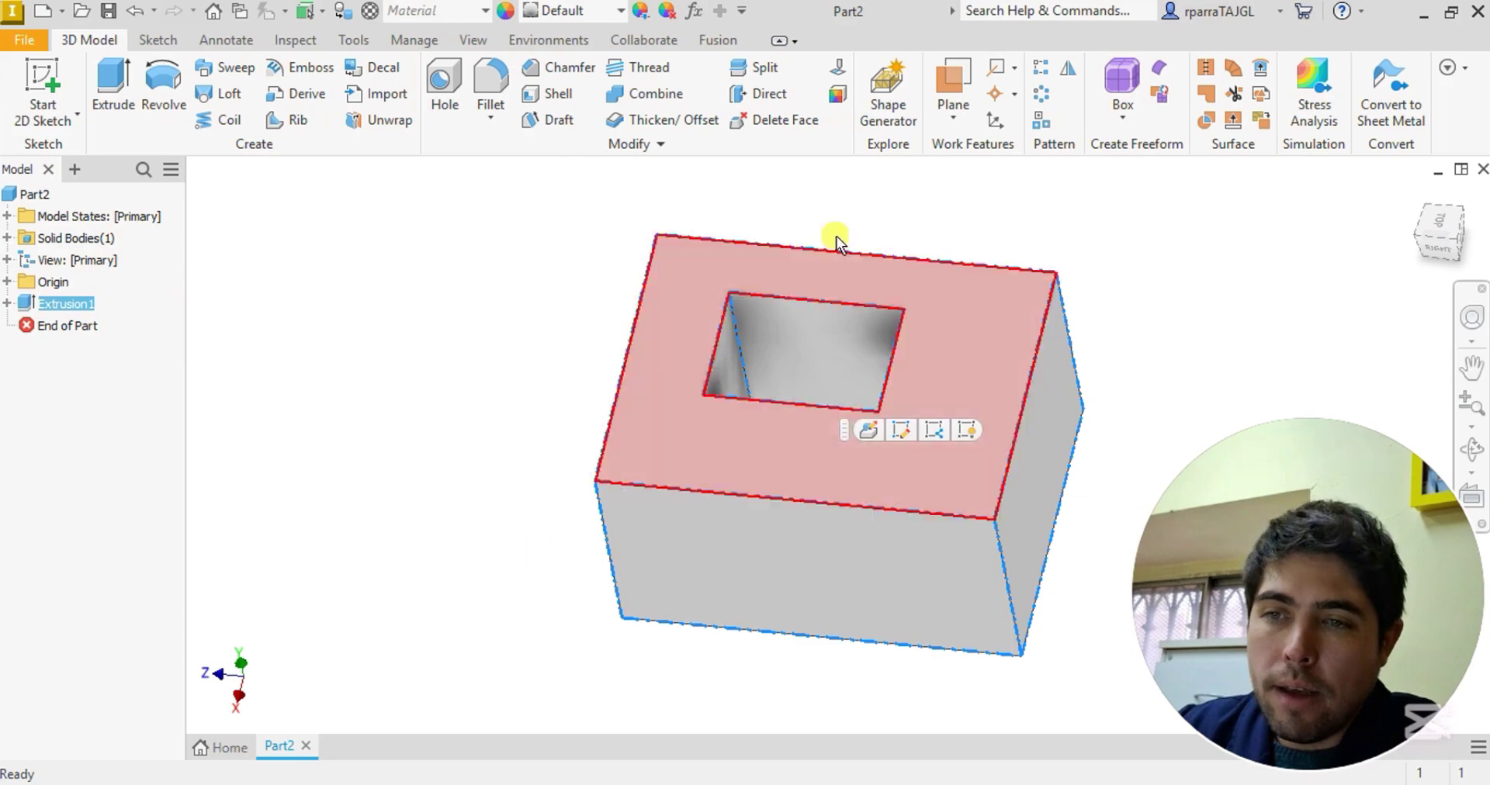
left_click(8, 304)
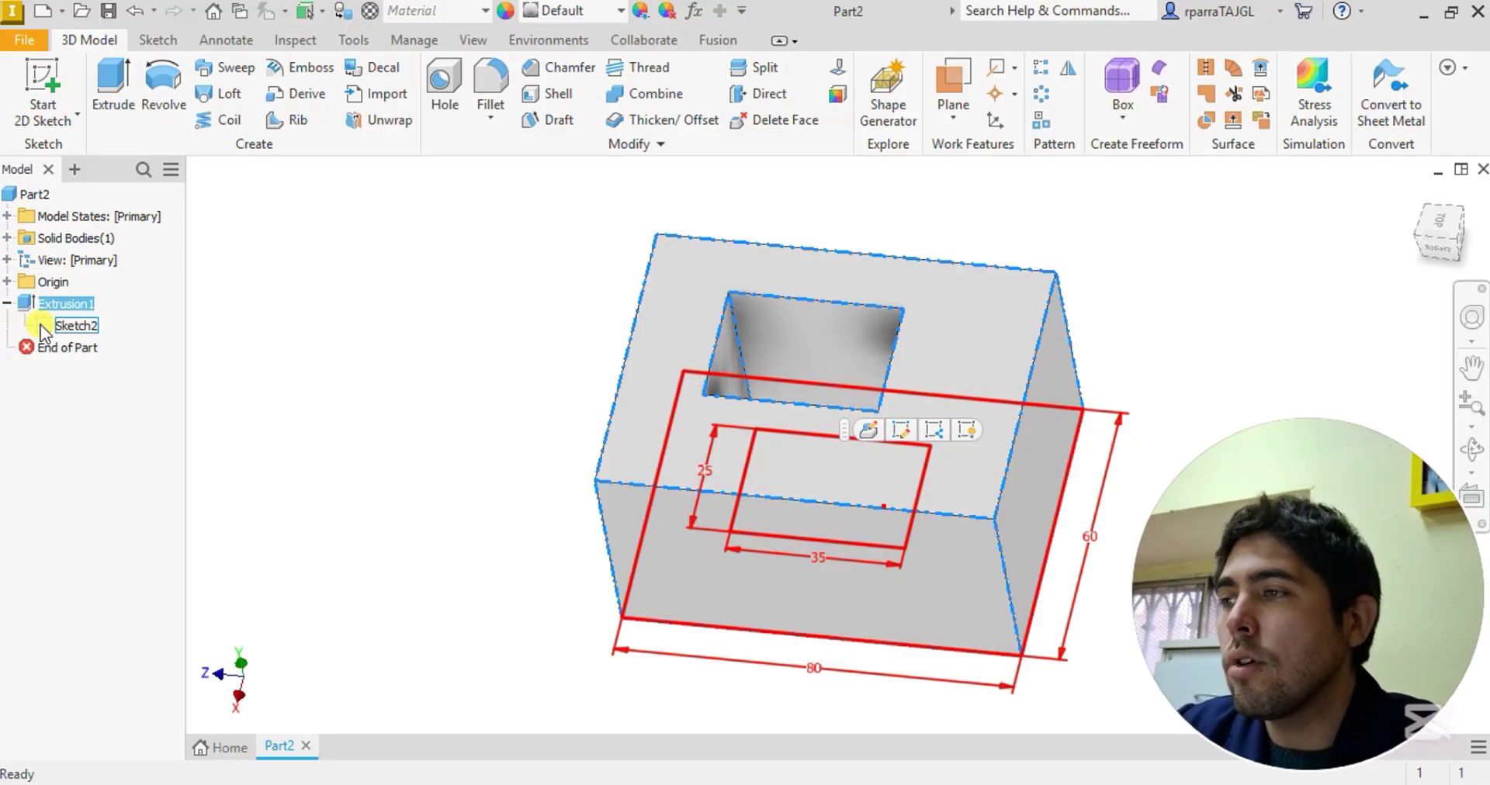
left_click(62, 332)
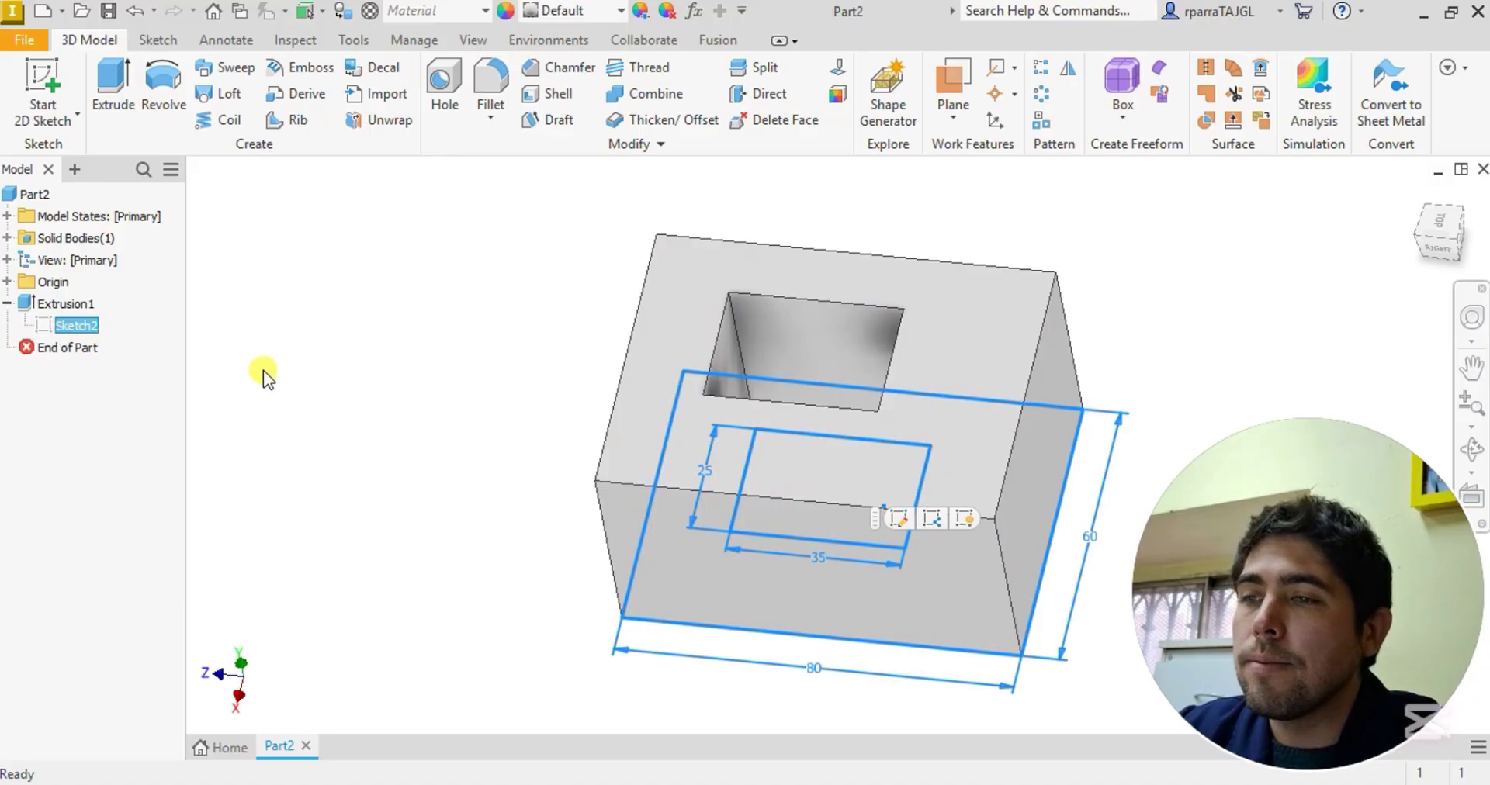
mouse_move(440, 589)
middle_mouse_down("shift")
mouse_move(798, 582)
mouse_move(851, 552)
mouse_move(838, 519)
mouse_move(732, 493)
mouse_move(947, 473)
mouse_move(886, 444)
mouse_move(831, 486)
middle_mouse_up("shift")
left_click(471, 300)
middle_click_drag(472, 299, 840, 476, "shift")
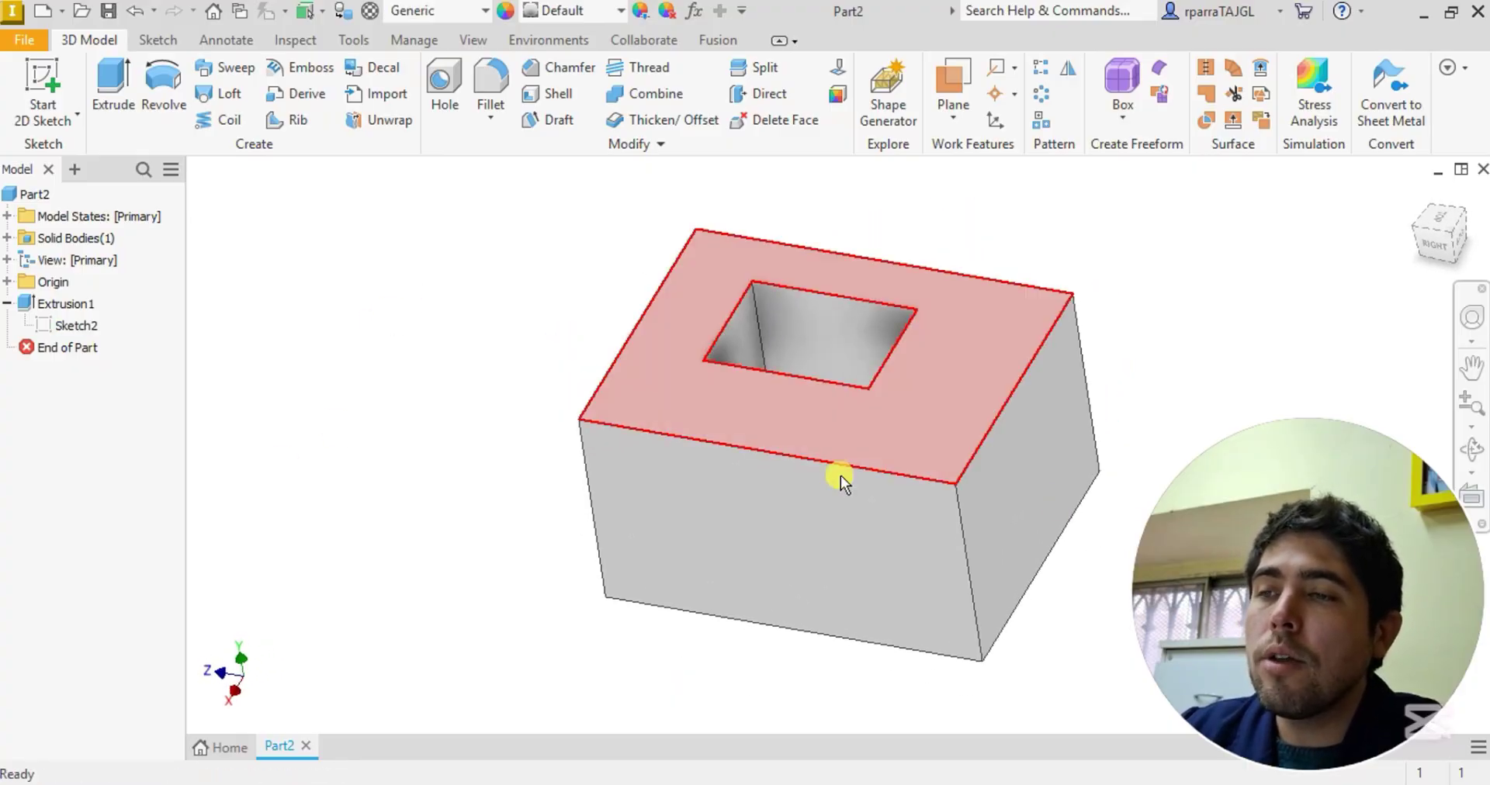
left_click(63, 327)
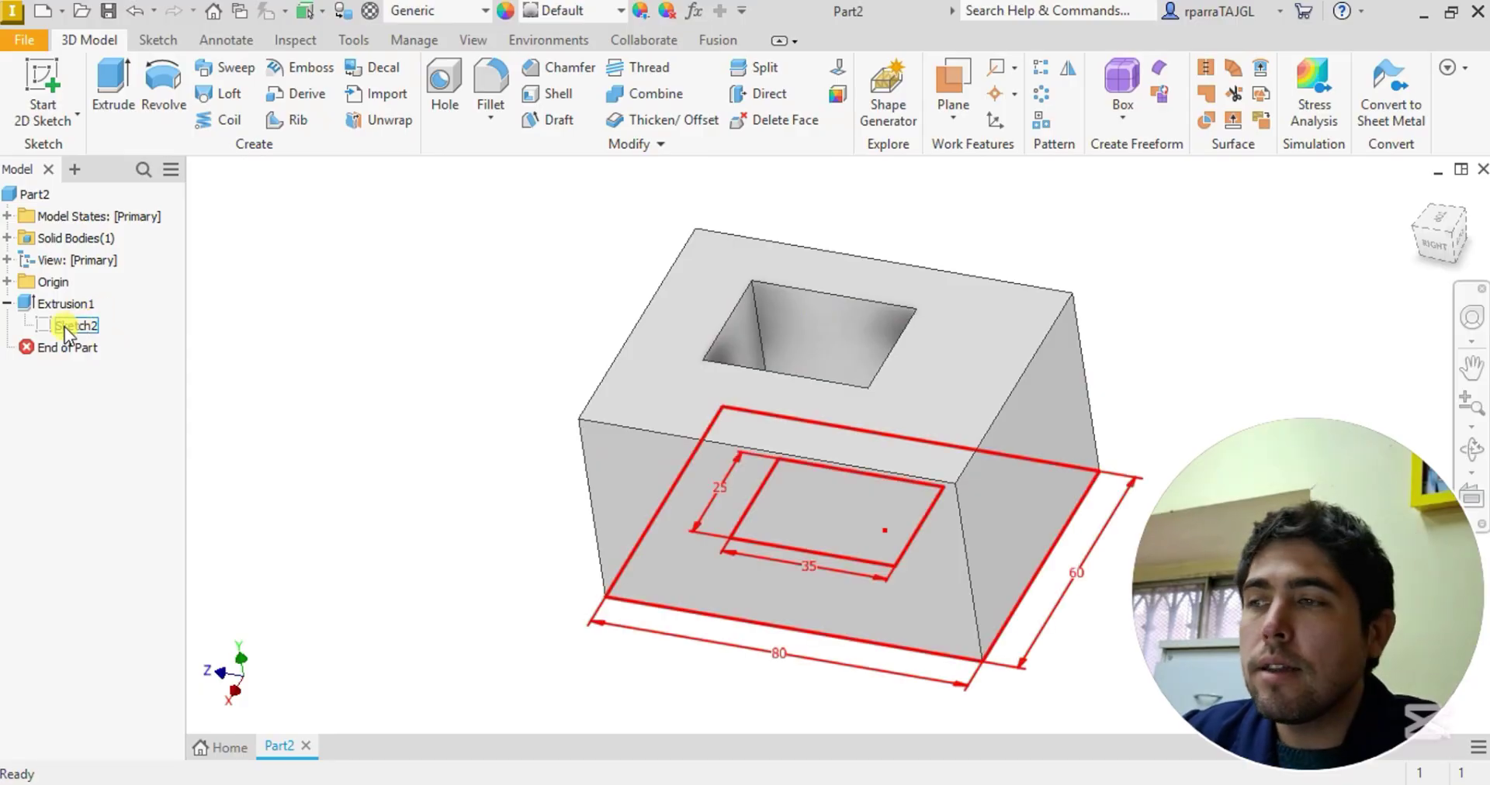
left_click(49, 327)
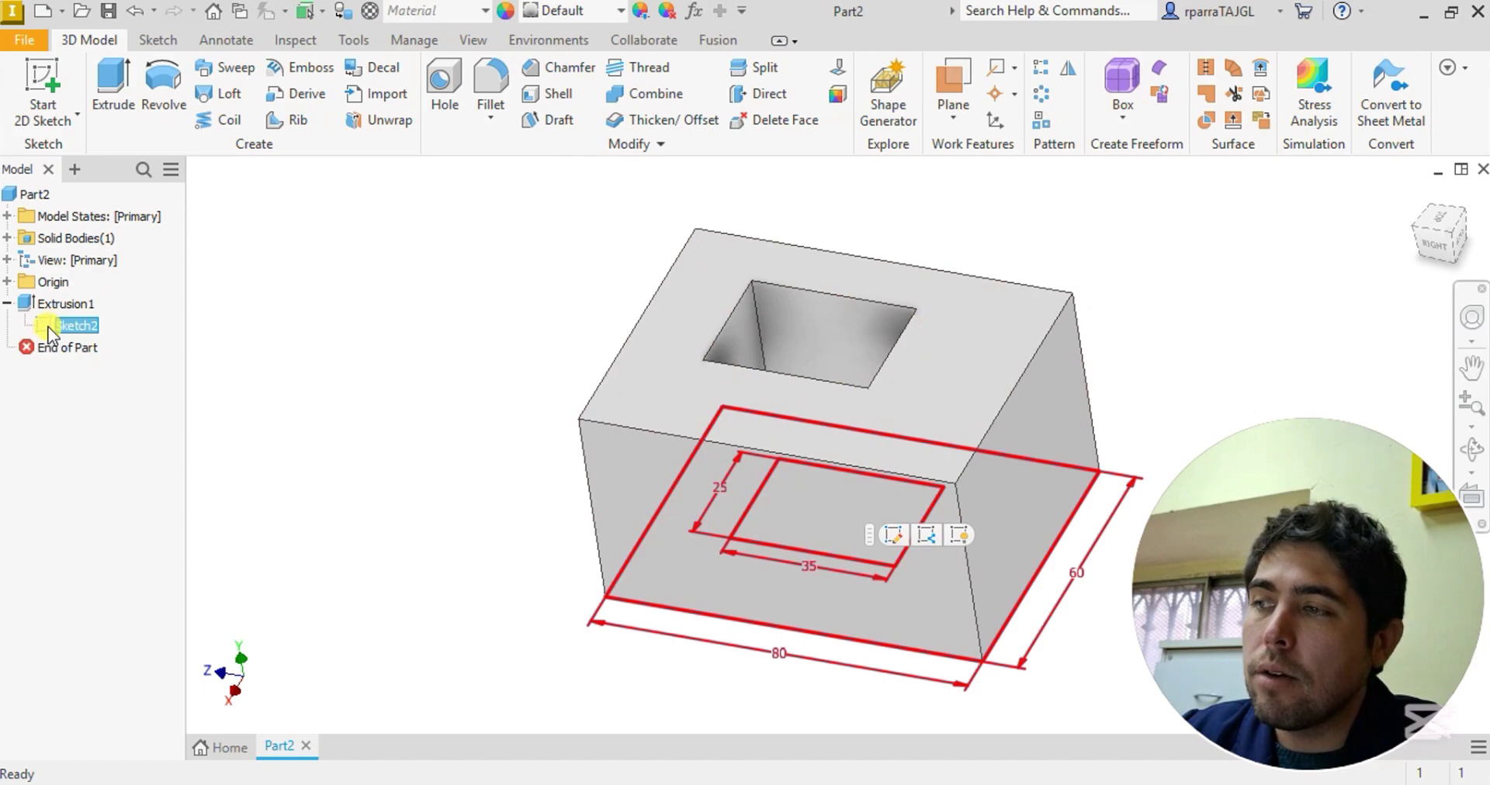
Open the extrusion's base sketch for editing and set the outer rectangle's horizontal dimension to 70 mm
double_click(49, 328)
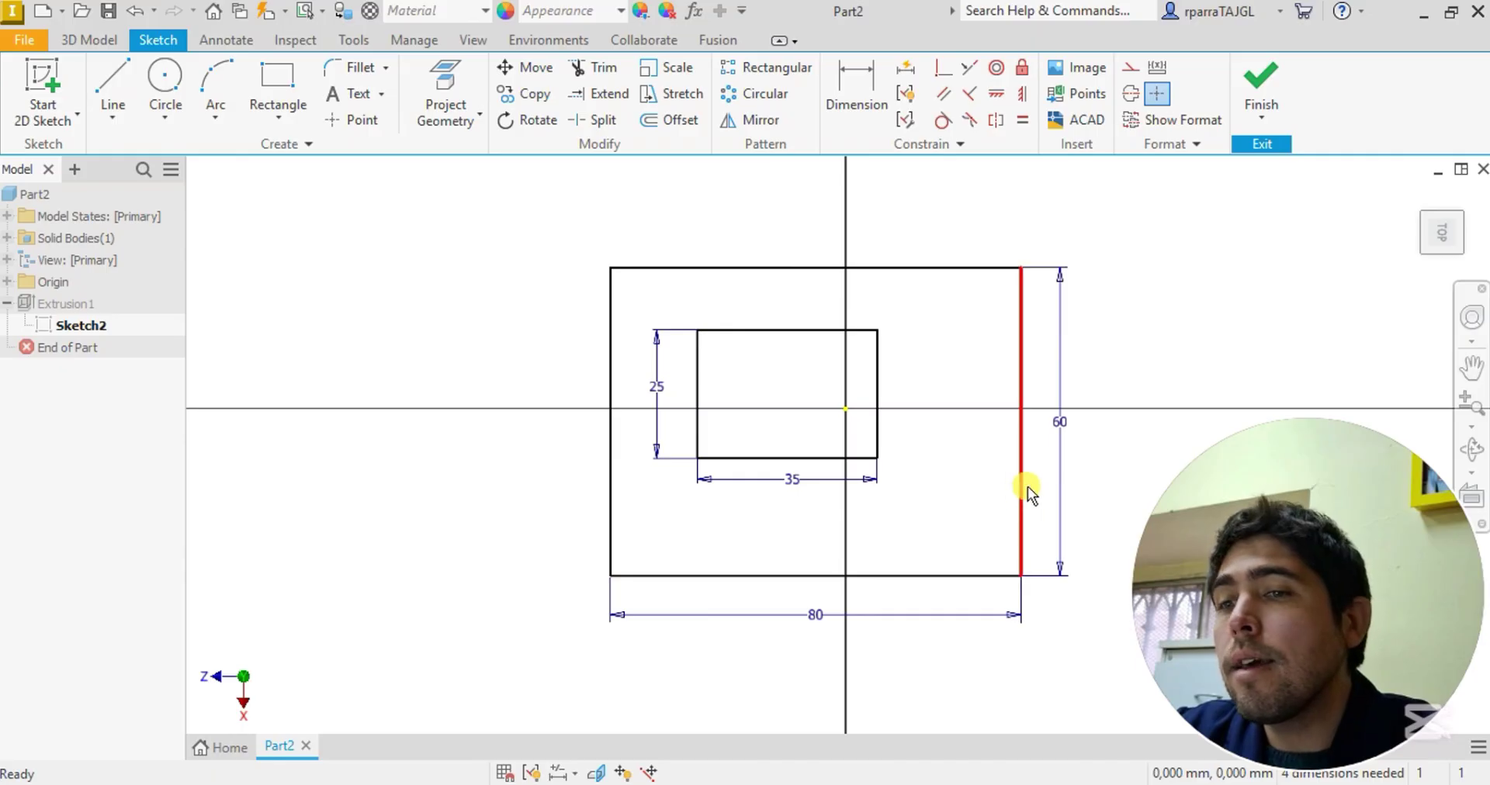
double_click(814, 617)
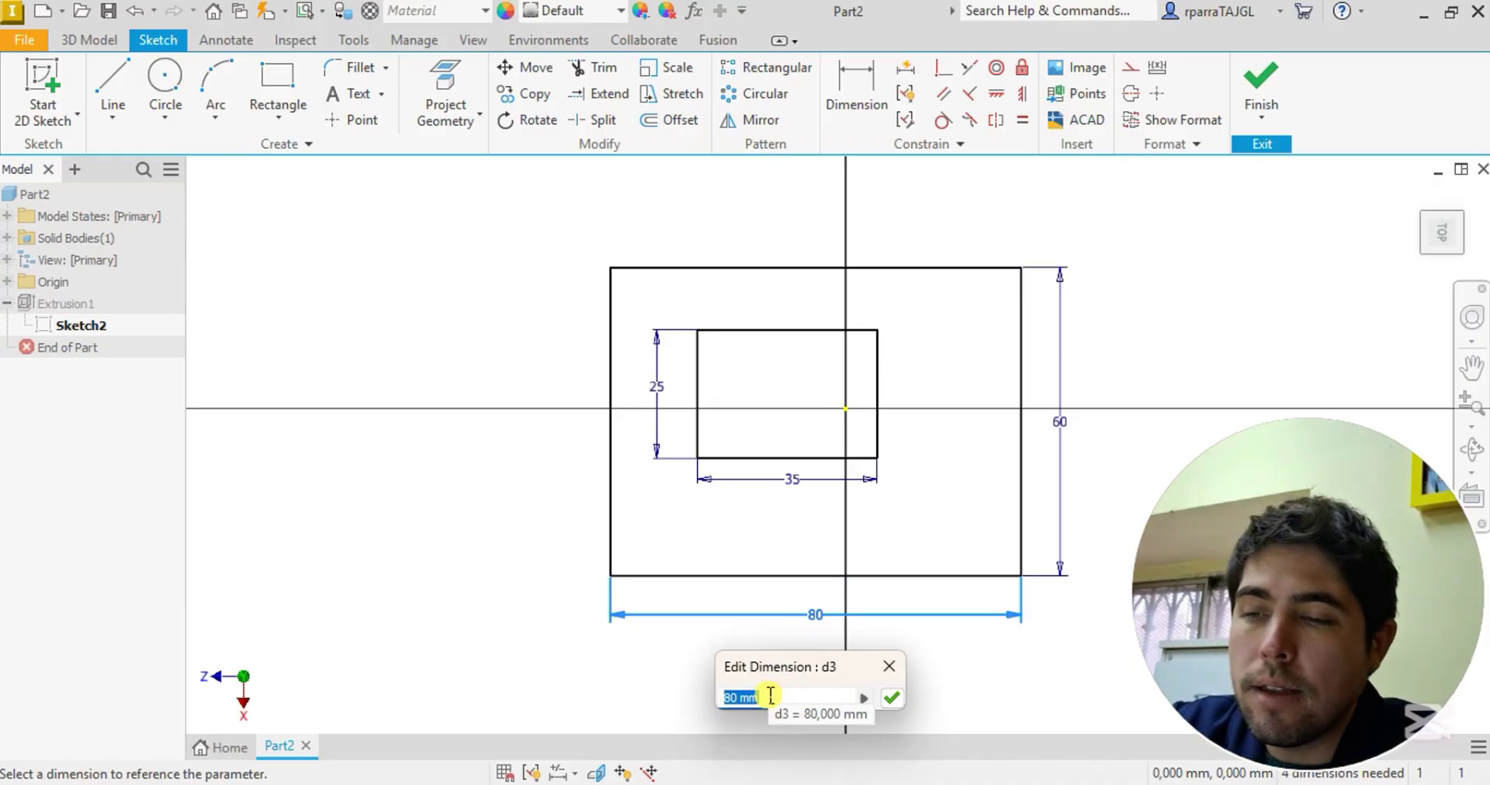
type("70")
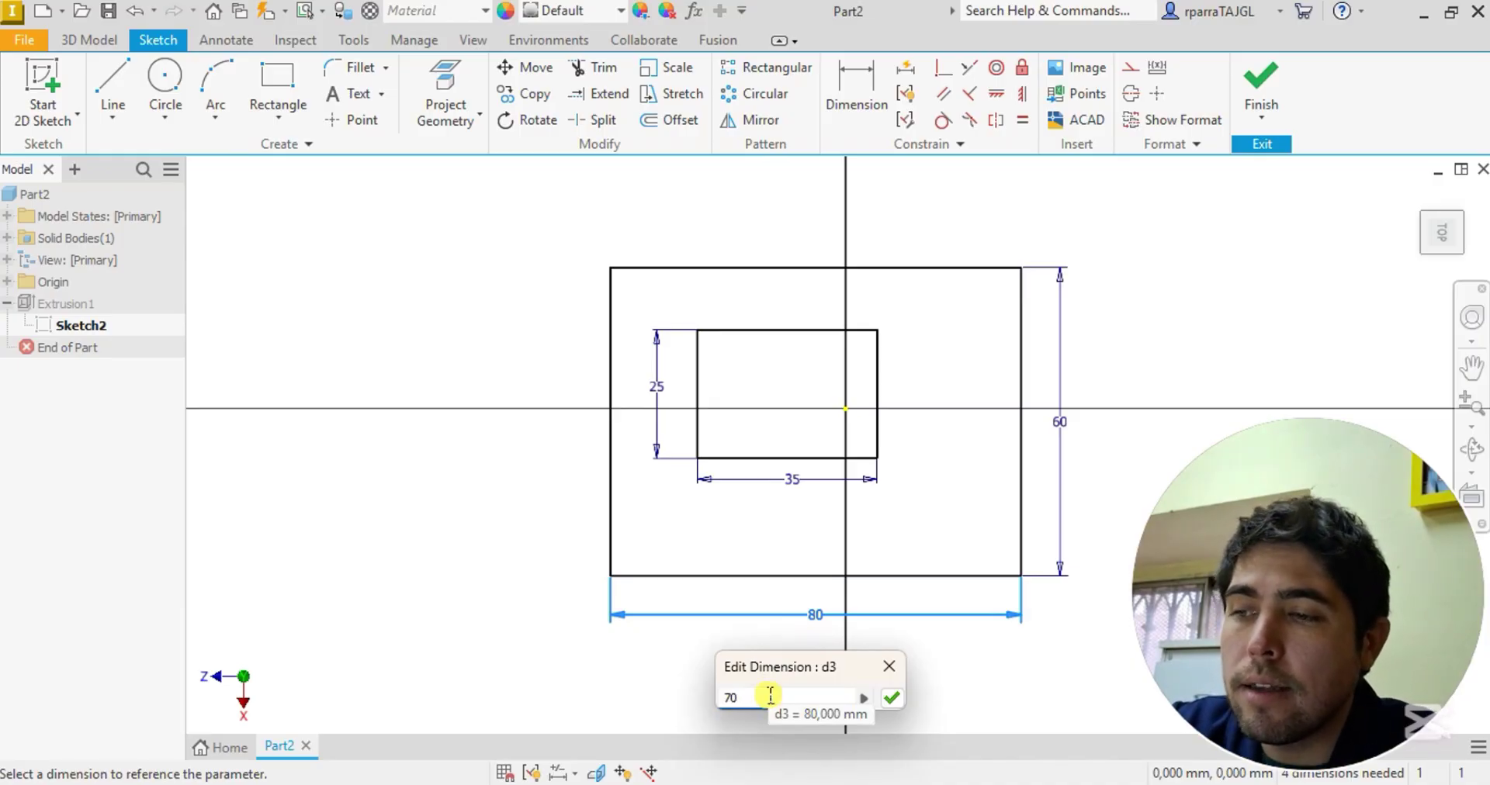
left_click(888, 701)
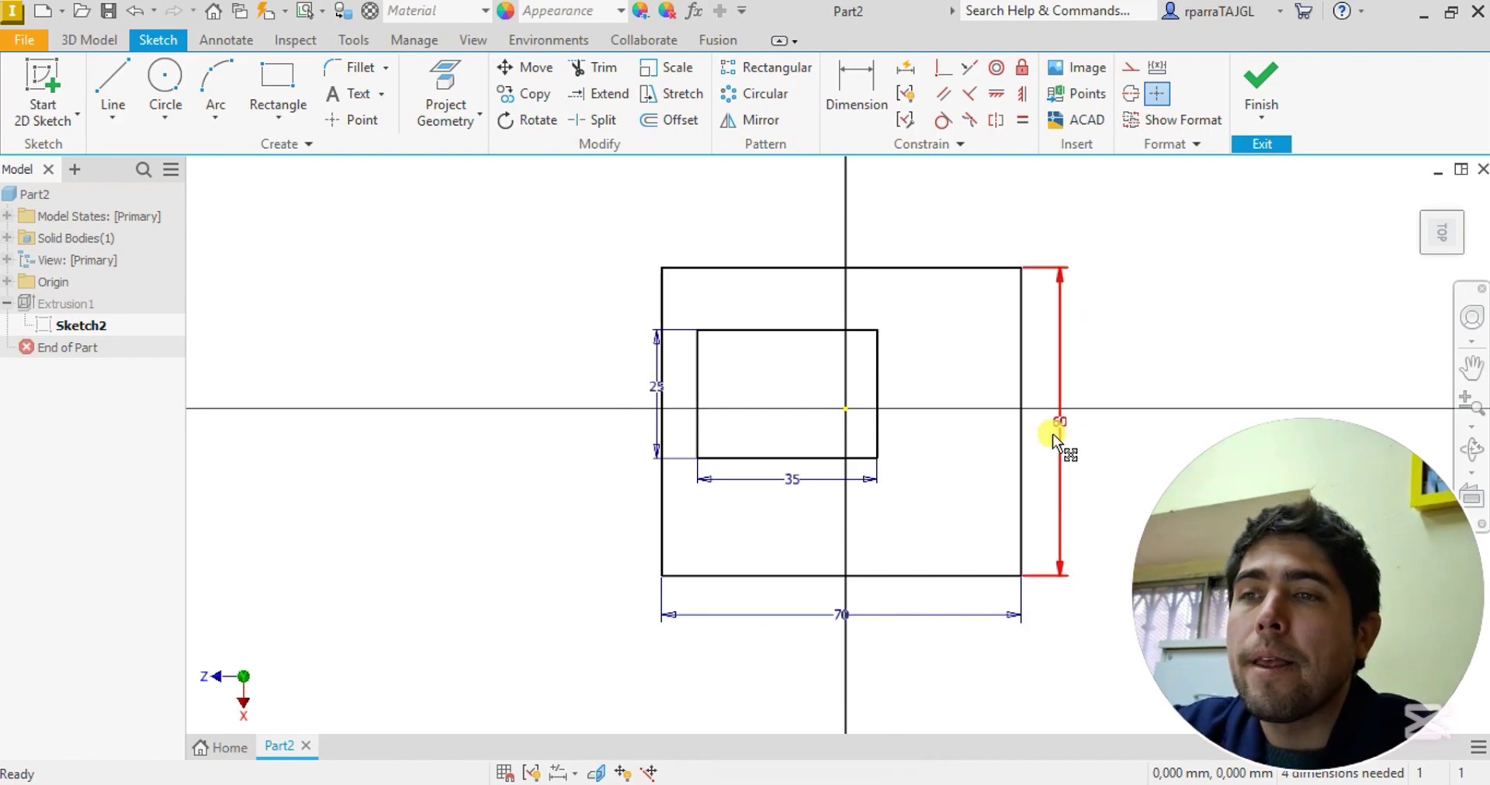
Set the inner rectangle's vertical dimension to 20 mm
left_click(656, 391)
double_click(656, 388)
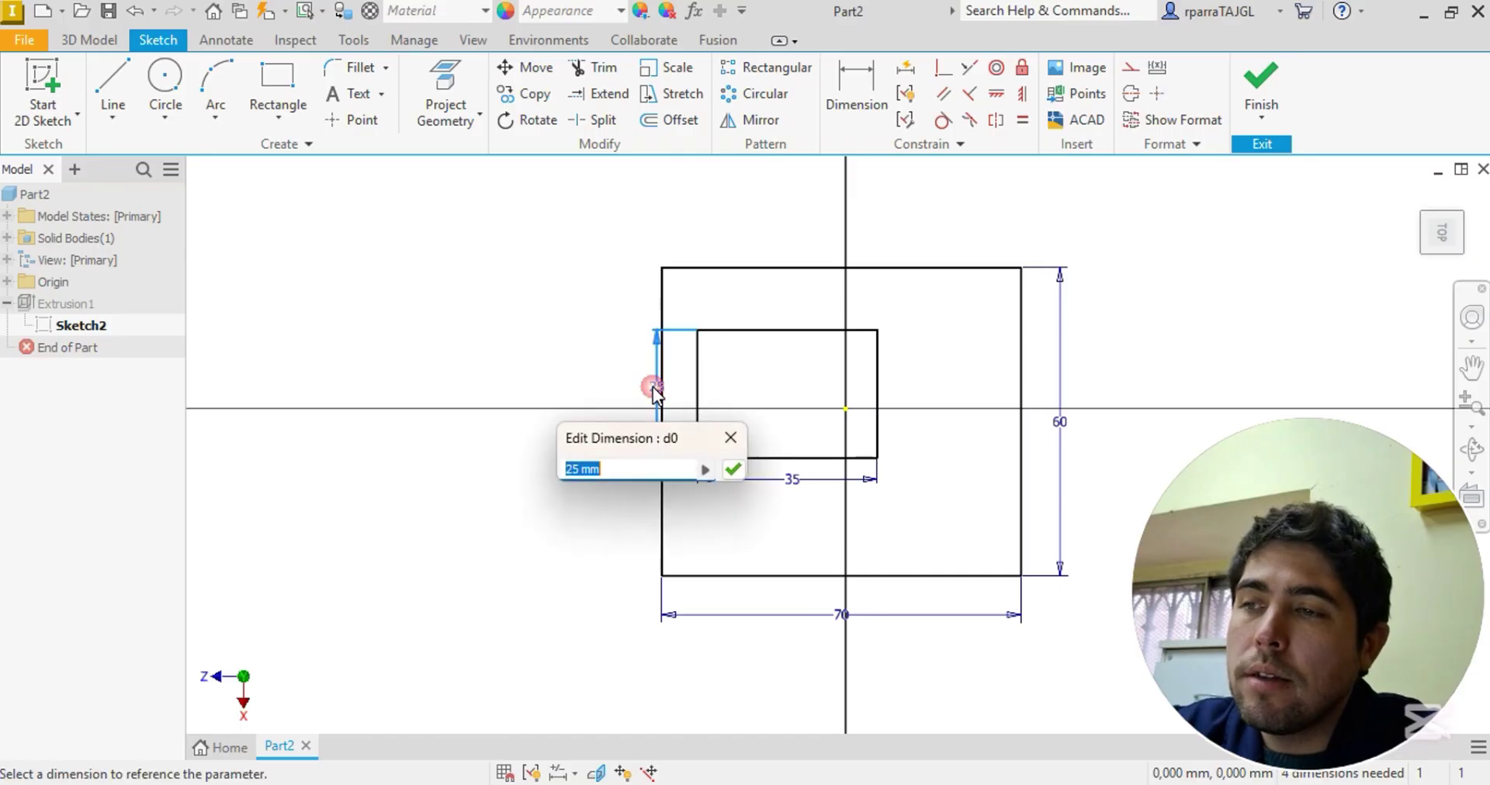
type("20")
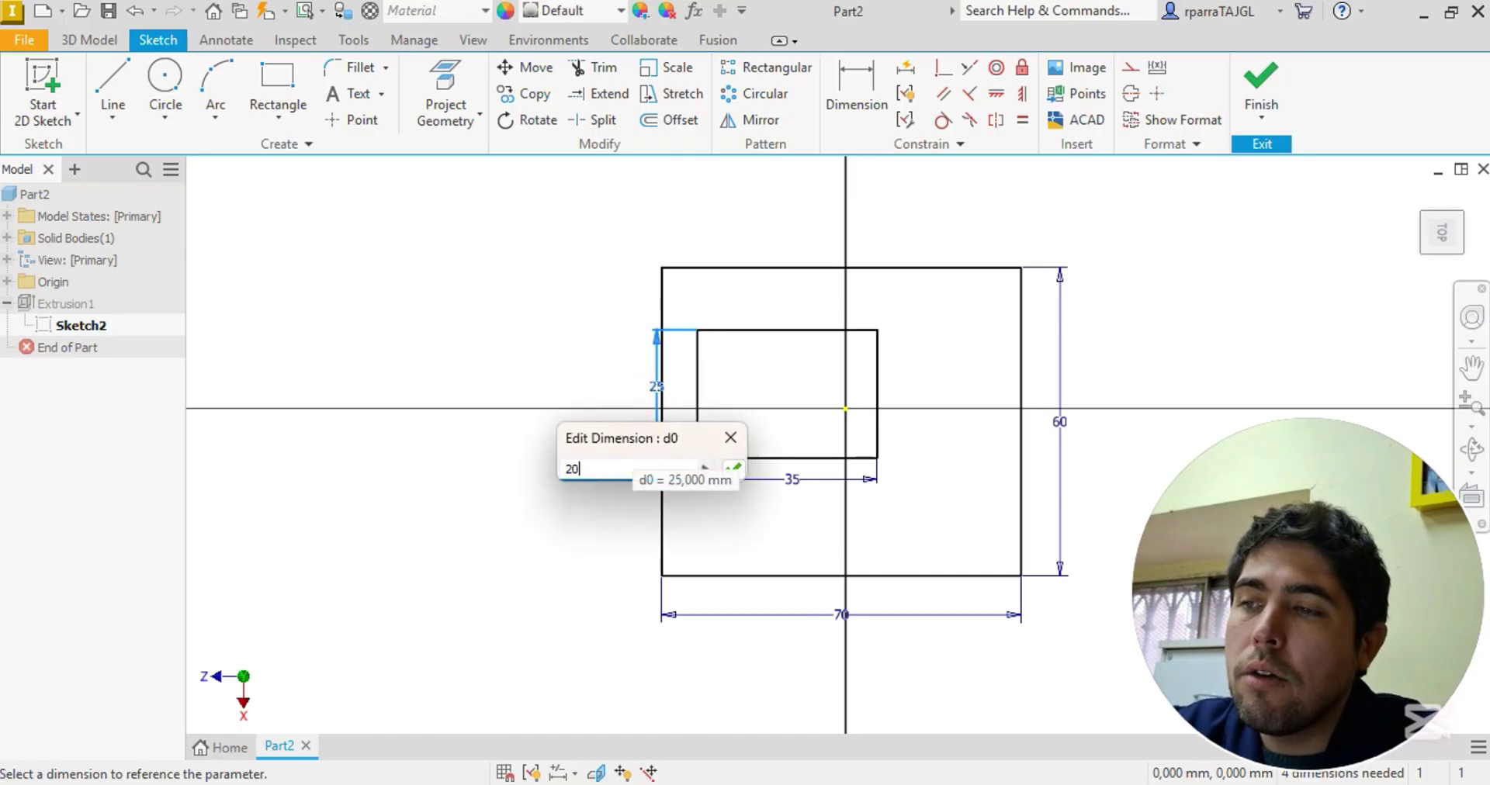
left_click(733, 469)
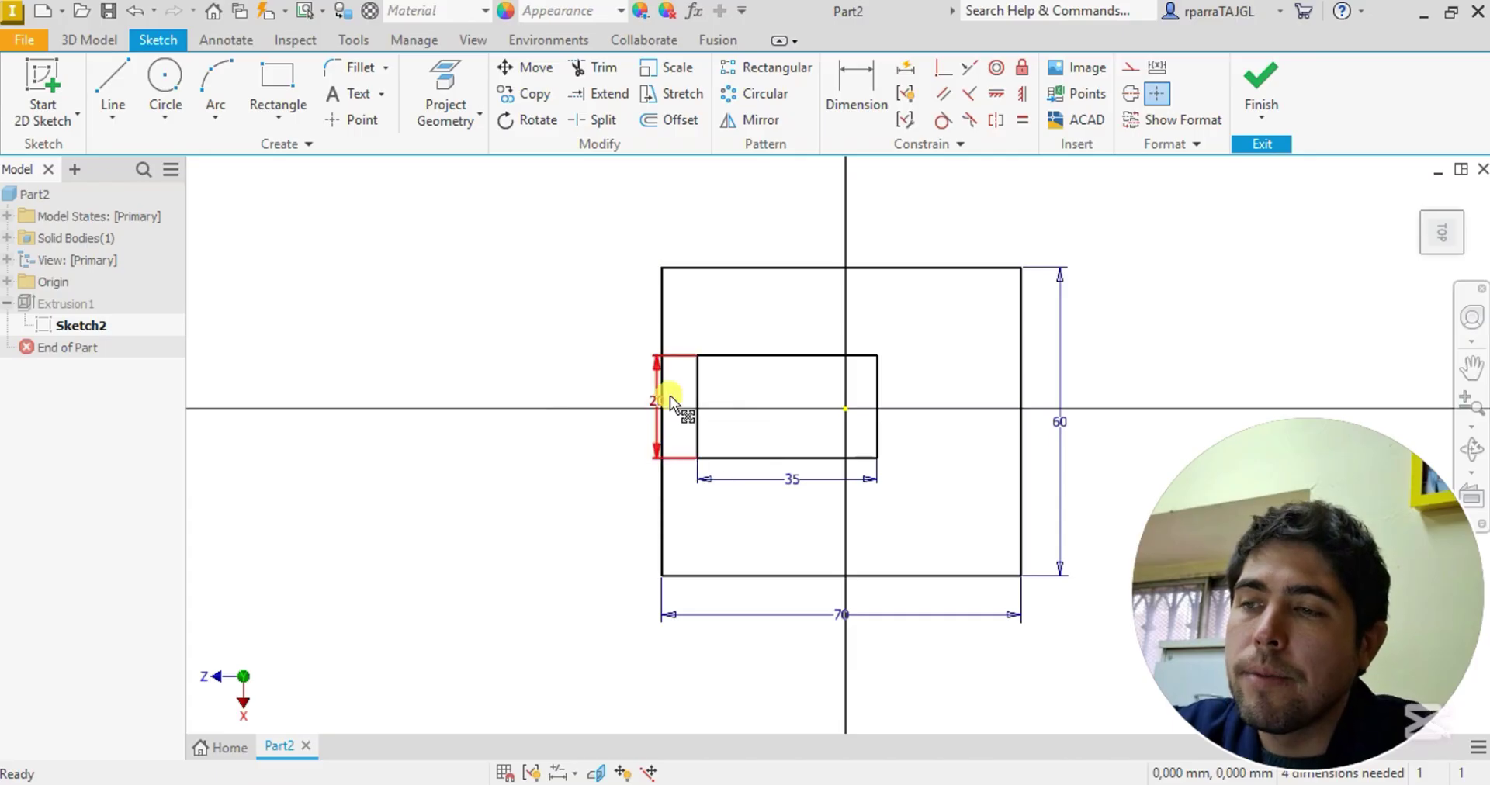
Reposition the inner rectangle's vertical dimension so that it sits inside that rectangle, clear of the outer outline
scroll(661, 402, "up", 3)
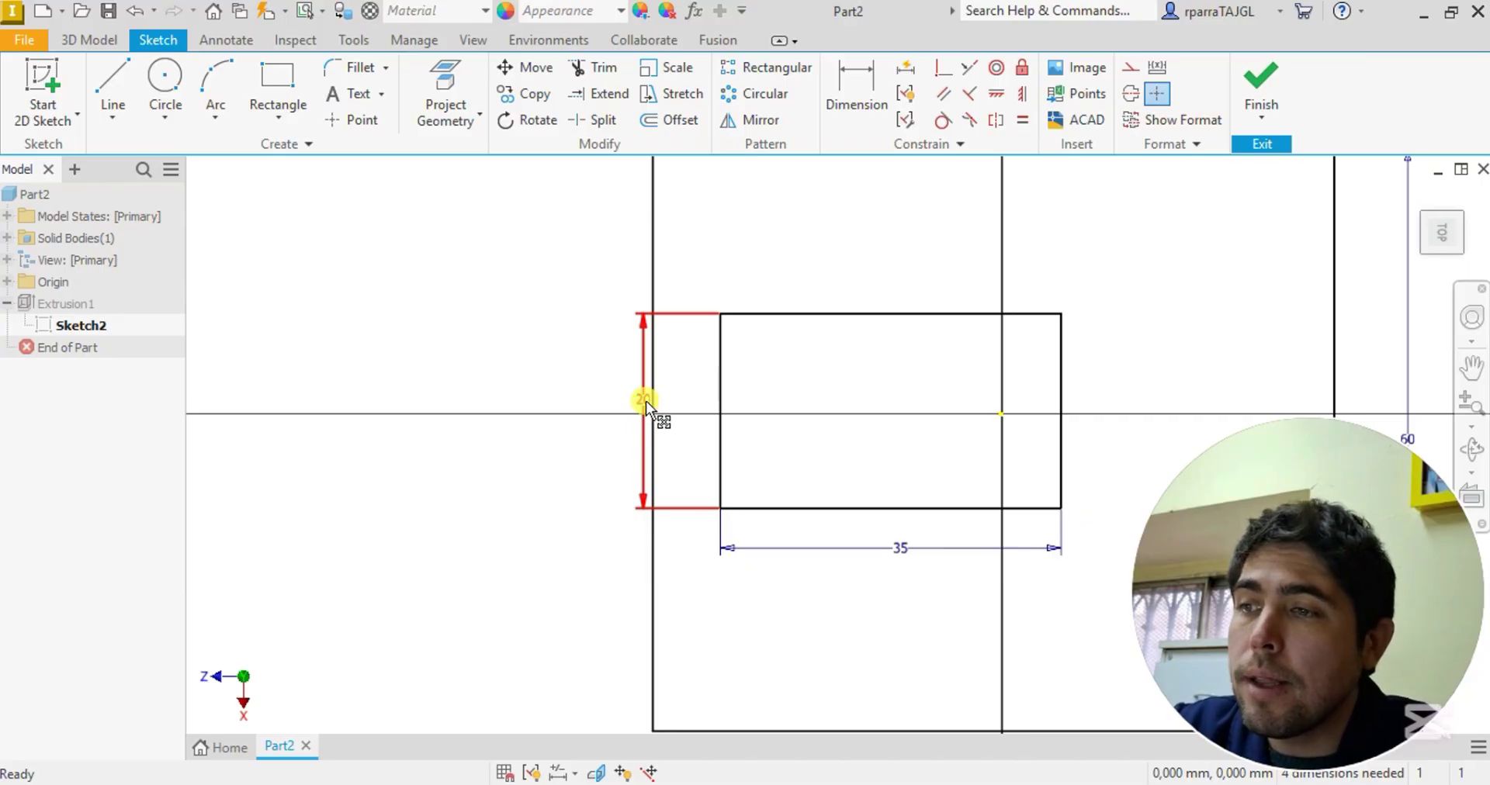
left_click_drag(646, 402, 808, 393)
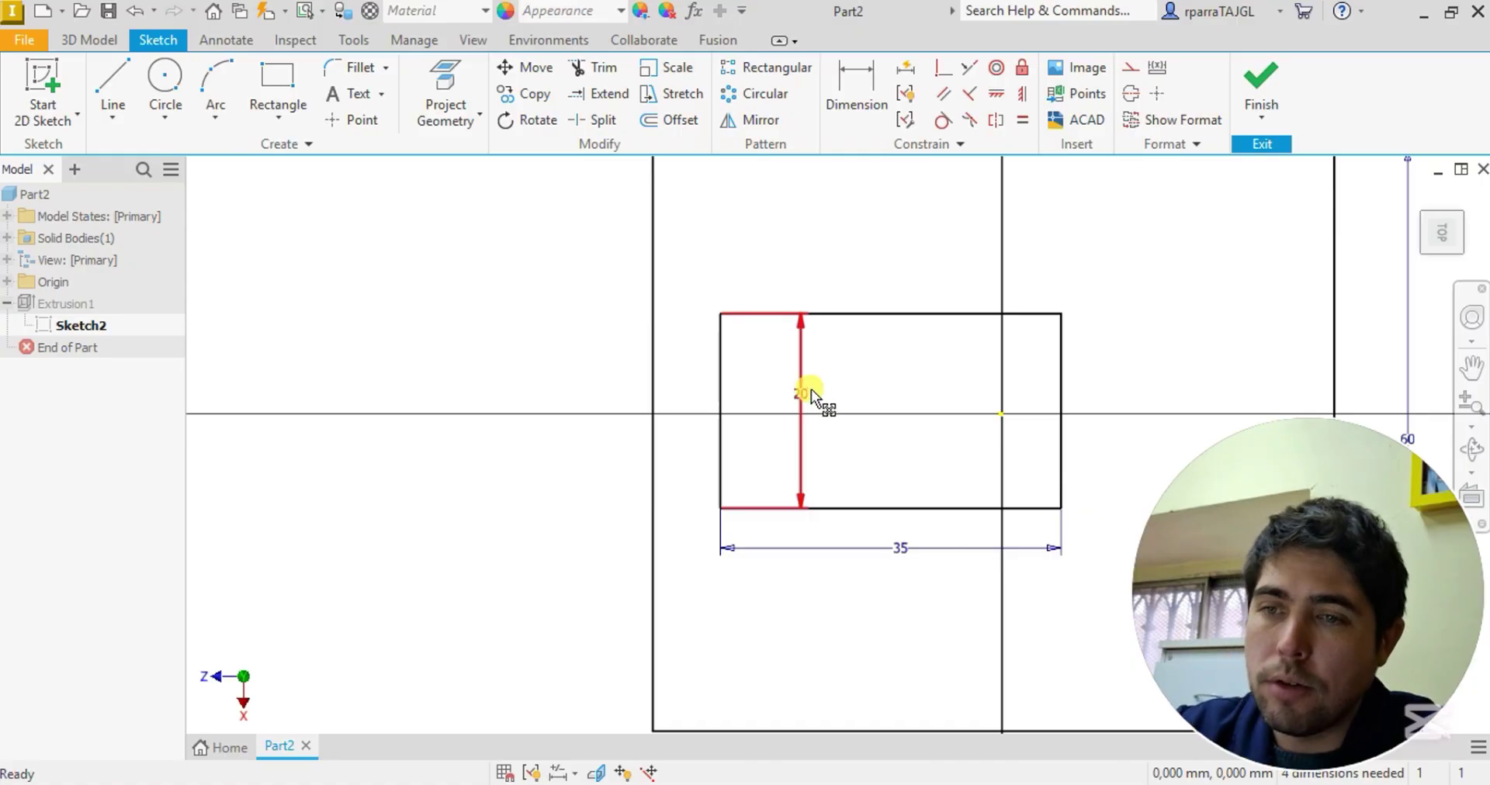
left_click(812, 389)
scroll(861, 400, "up", 3)
middle_click_drag(869, 411, 625, 402)
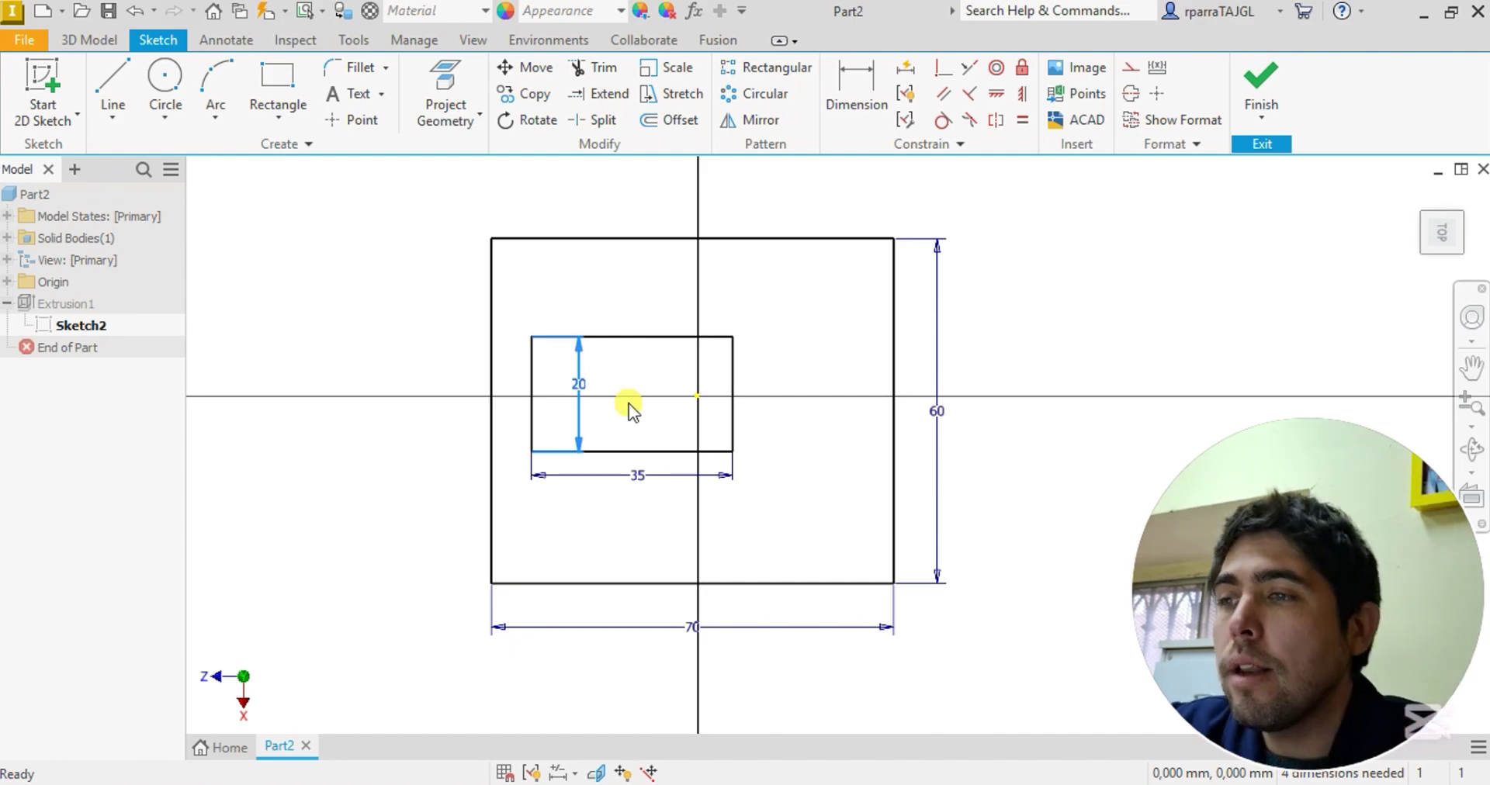
Finish the sketch to update the extruded block and check its new shape from several angles
left_click(1260, 82)
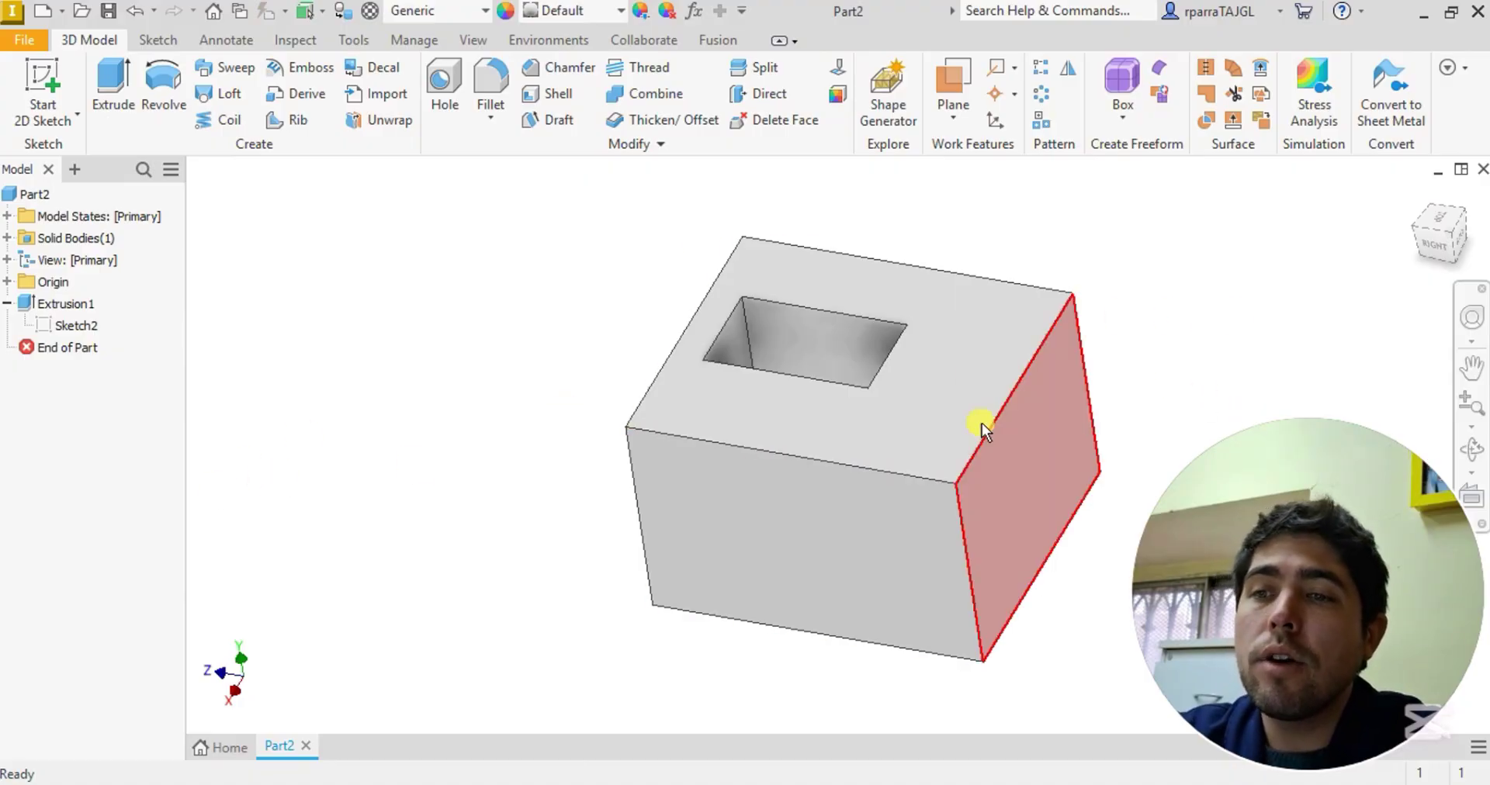
middle_click_drag(669, 476, 879, 503, "shift")
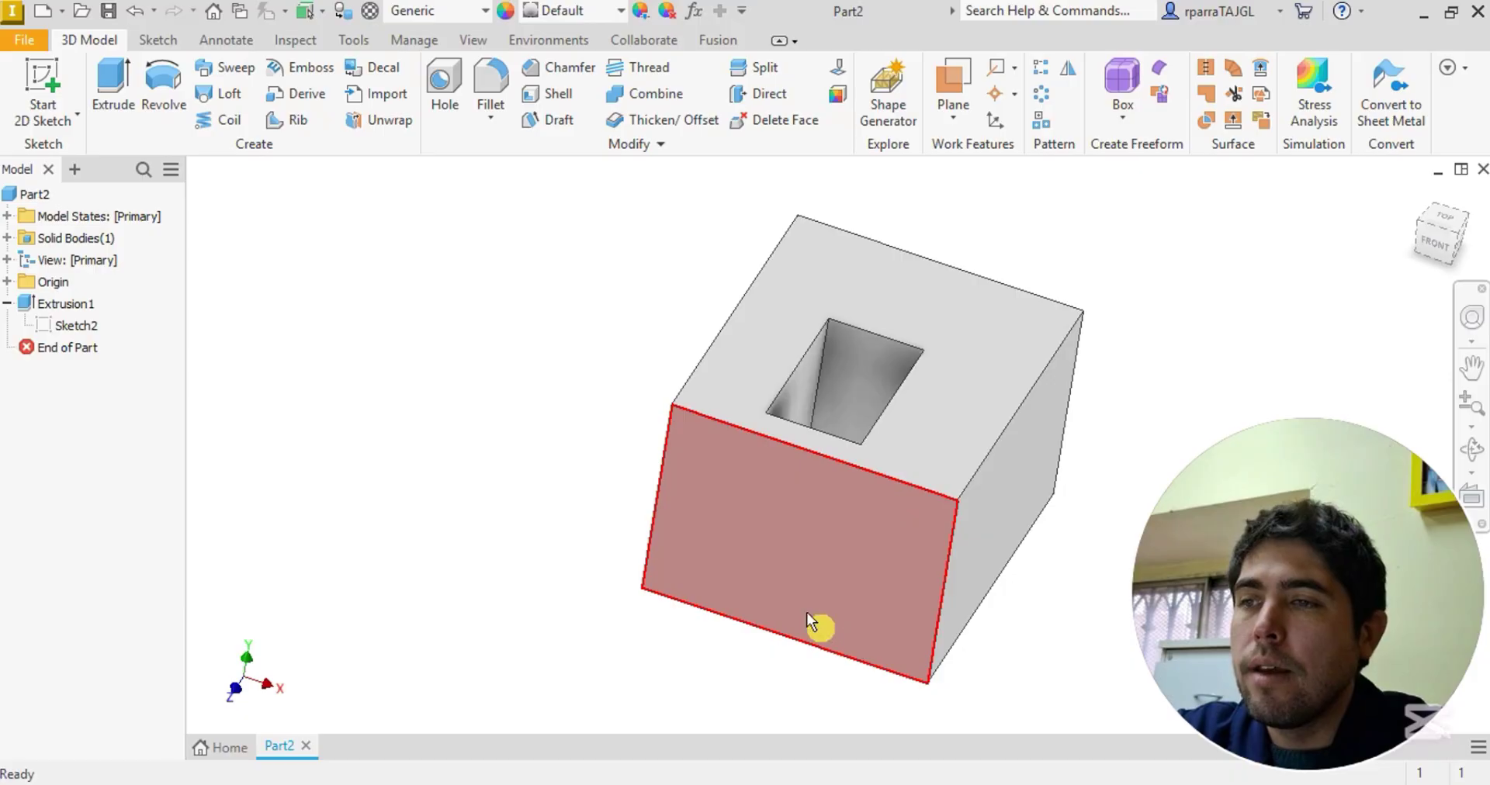
middle_click_drag(808, 614, 630, 633, "shift")
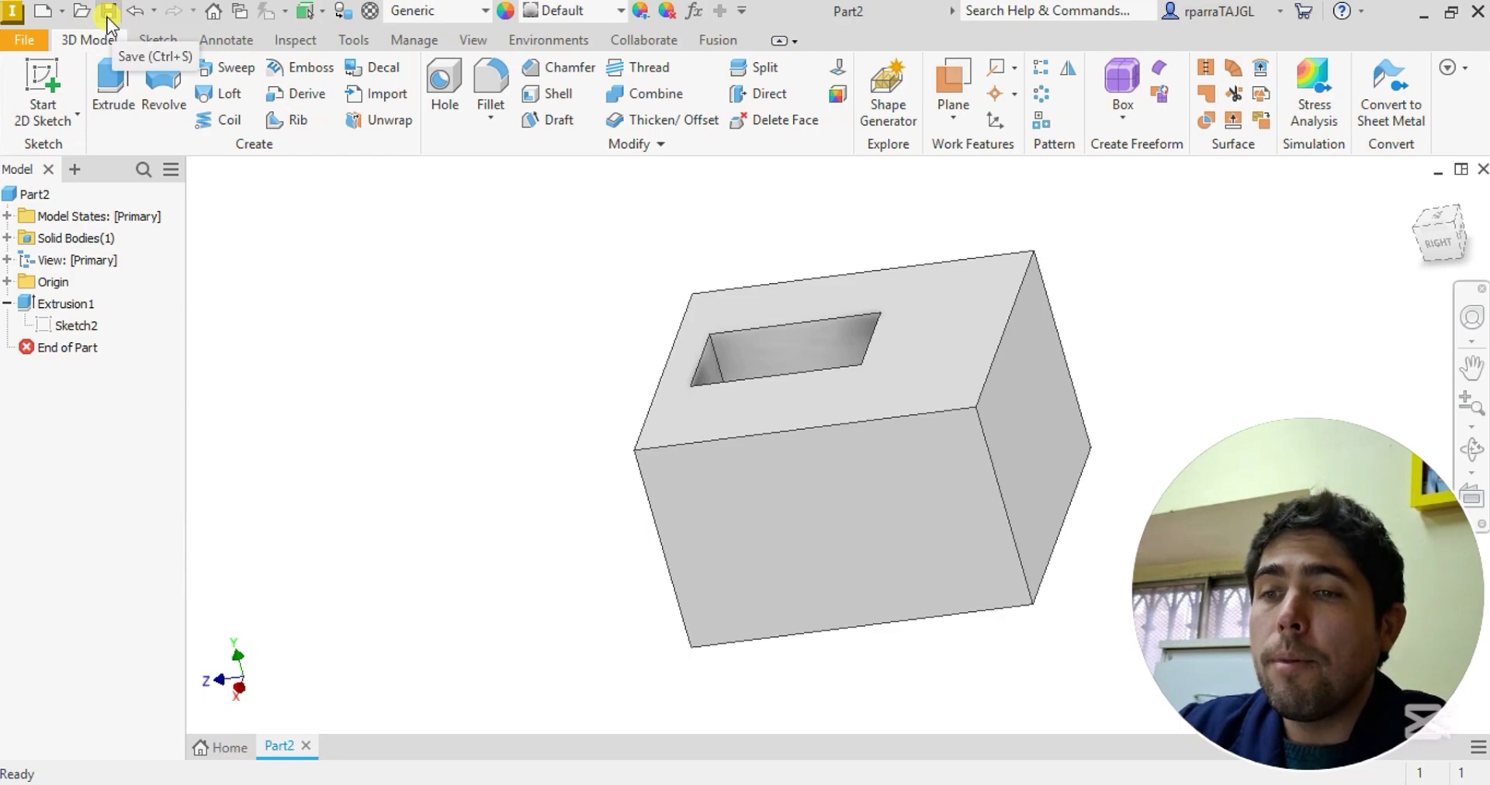
Start saving the part and choose the Tutorial Basicos Inventor folder inside Word Skills 2025 CAD on Local Disk (C:)
left_click(35, 46)
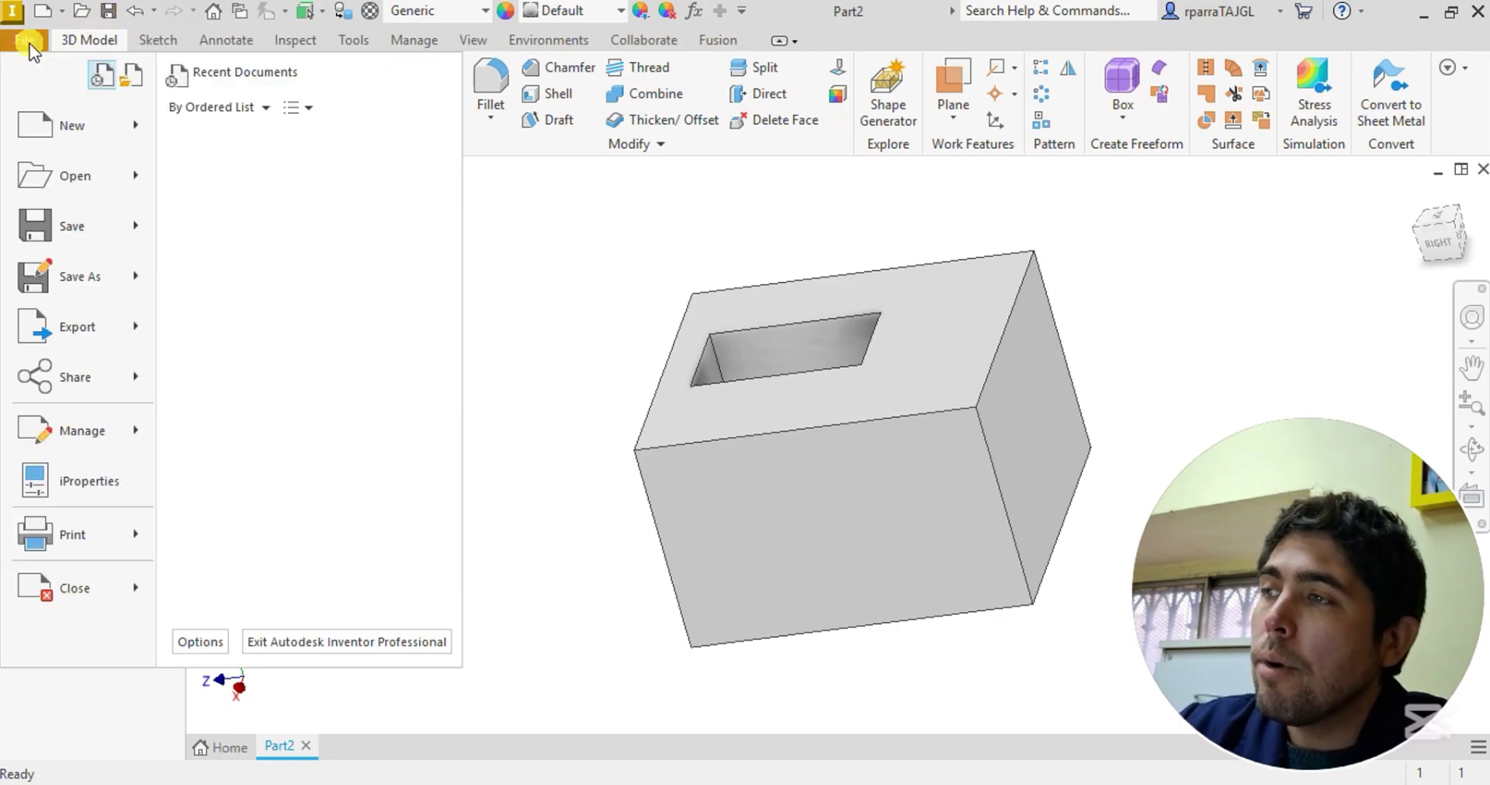
left_click(71, 231)
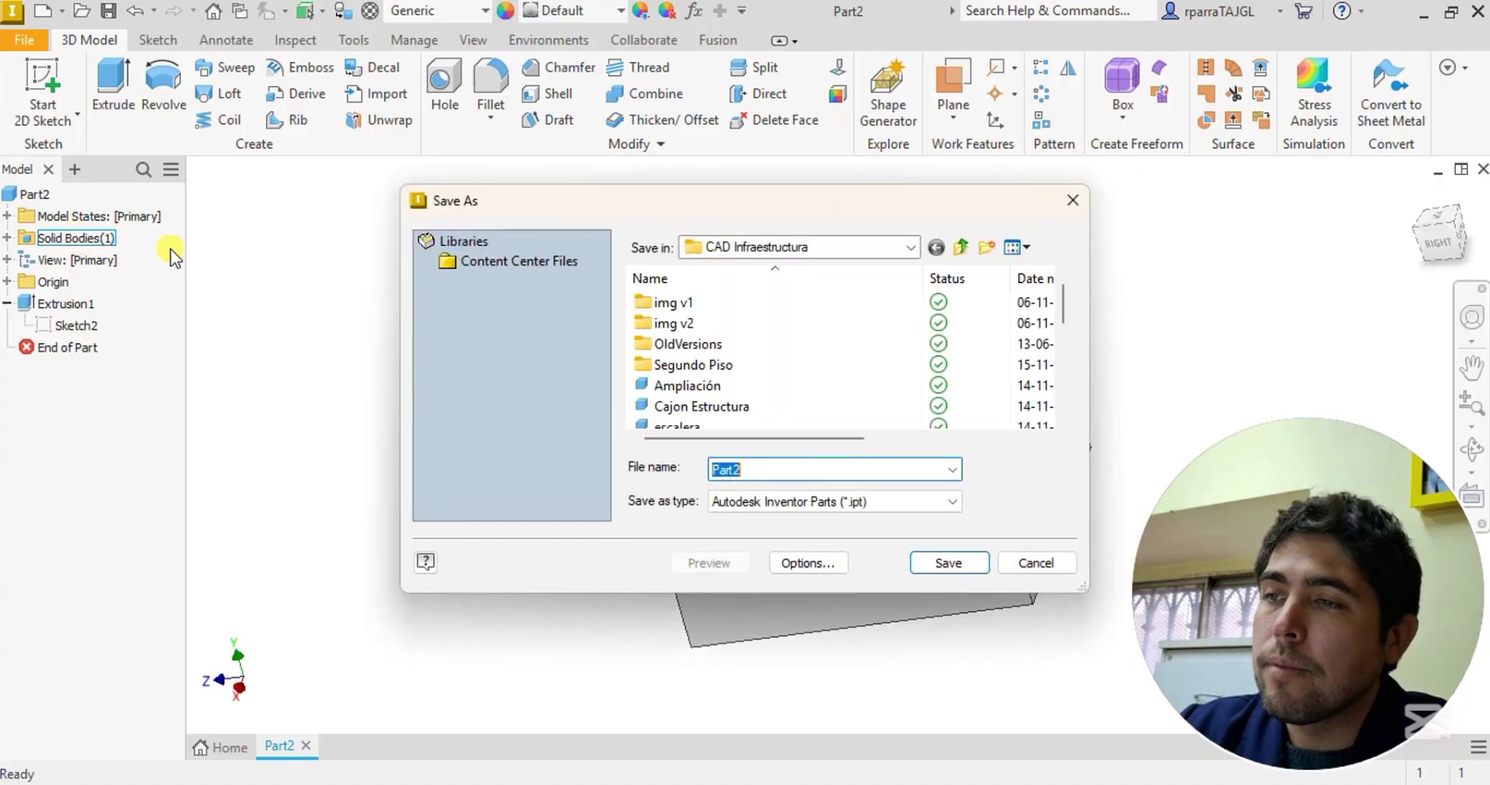
left_click(863, 247)
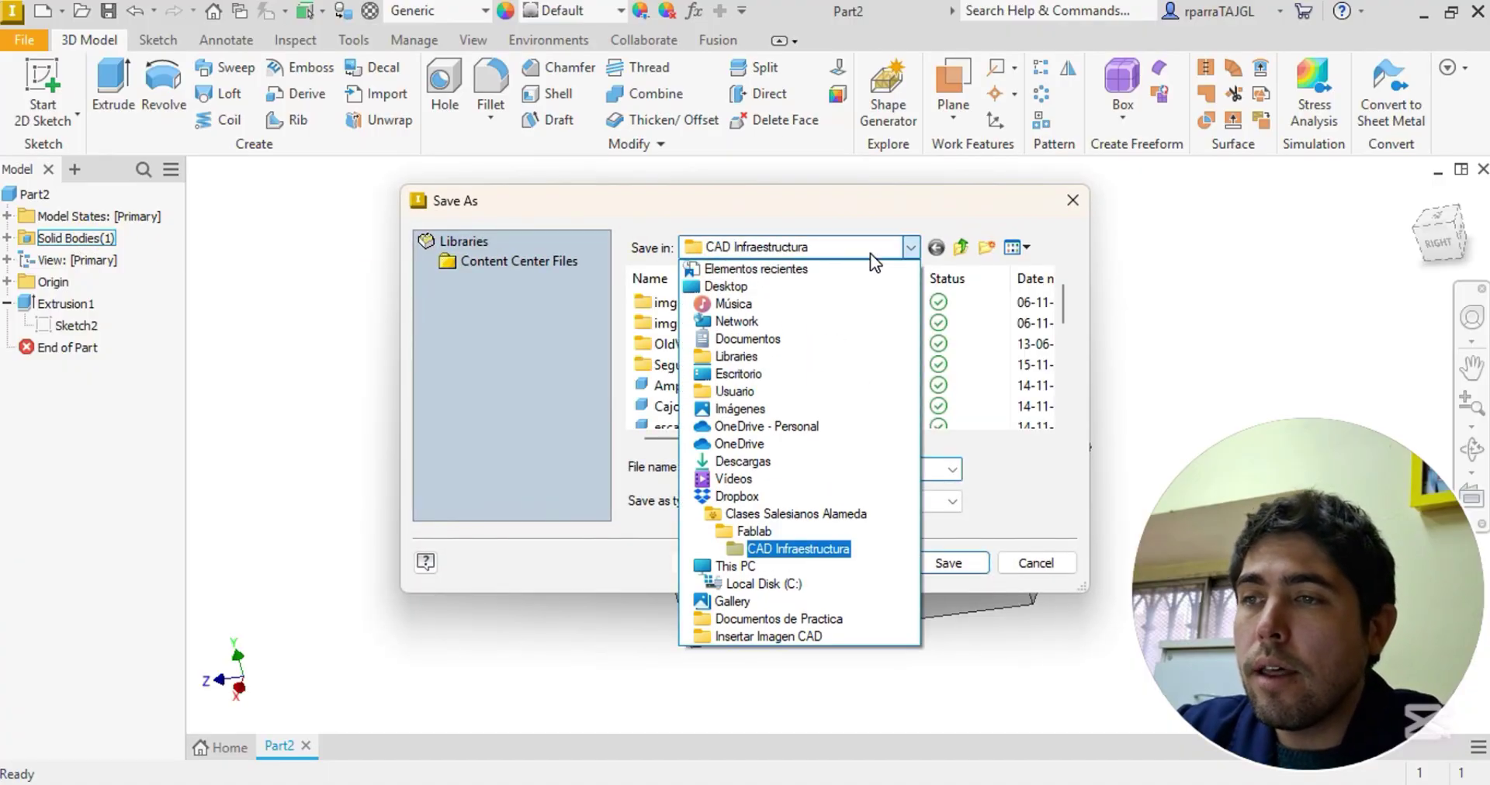
left_click(729, 285)
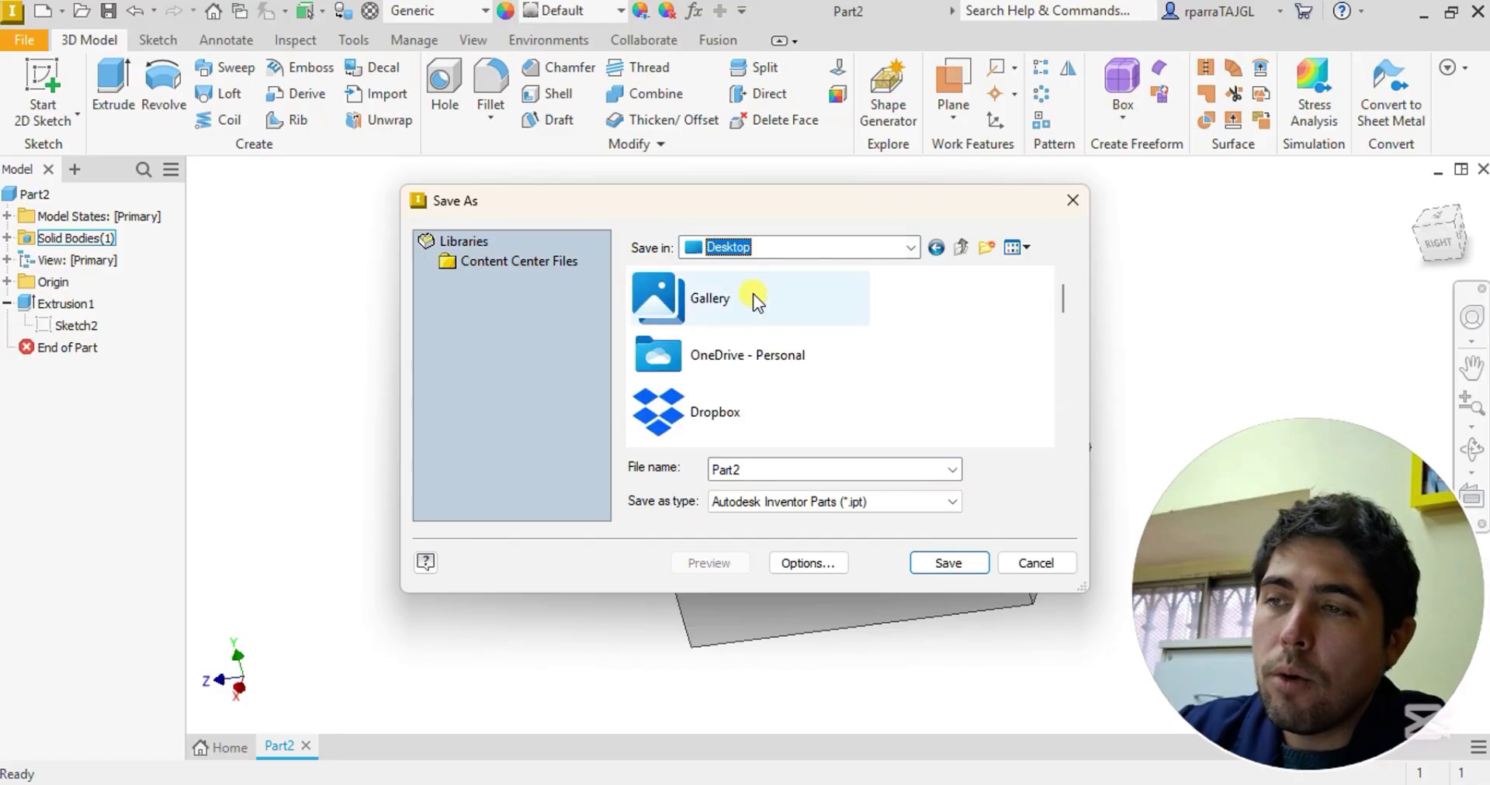
left_click(783, 248)
left_click(757, 584)
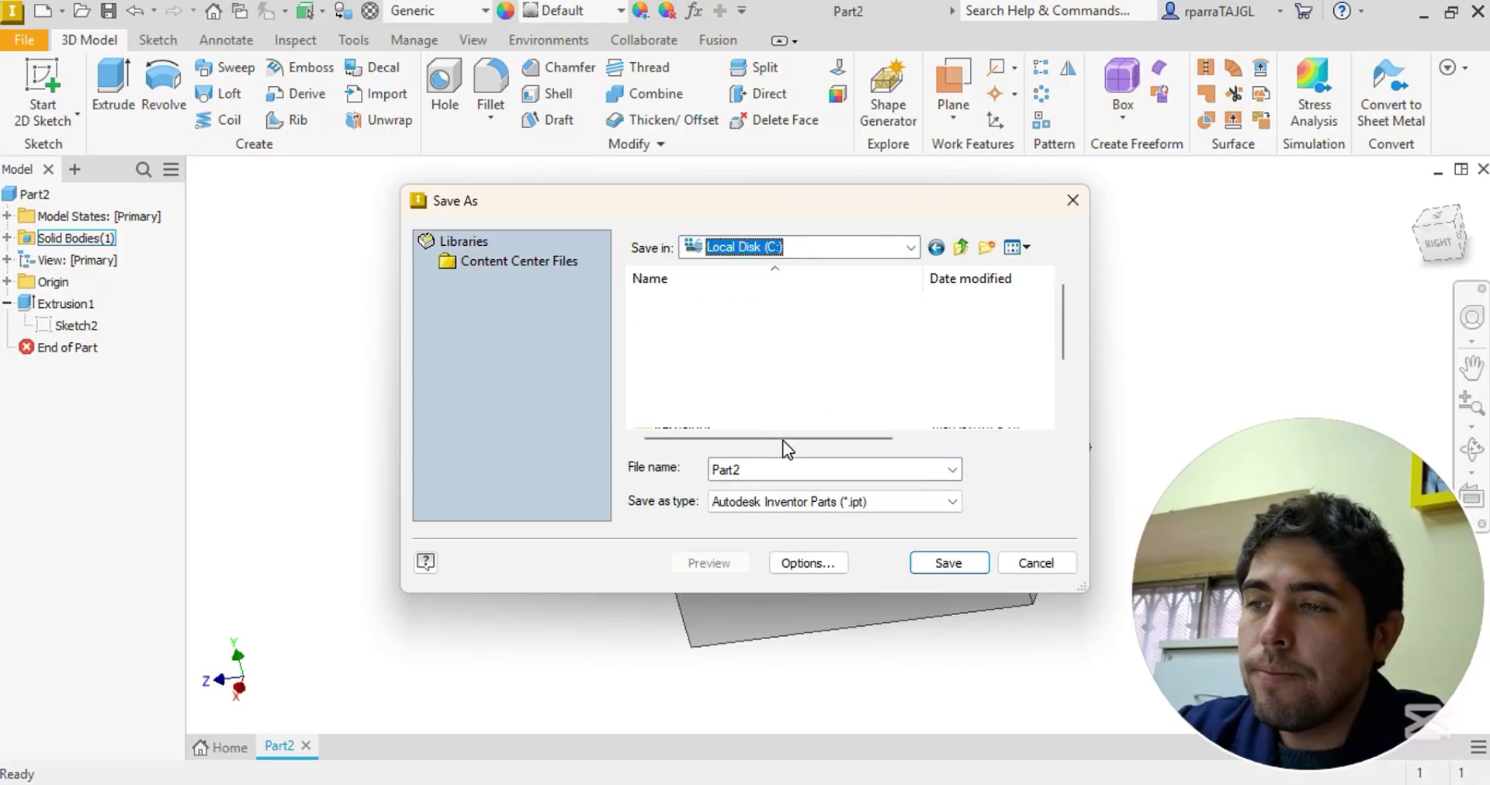
scroll(749, 362, "down", 1)
double_click(738, 406)
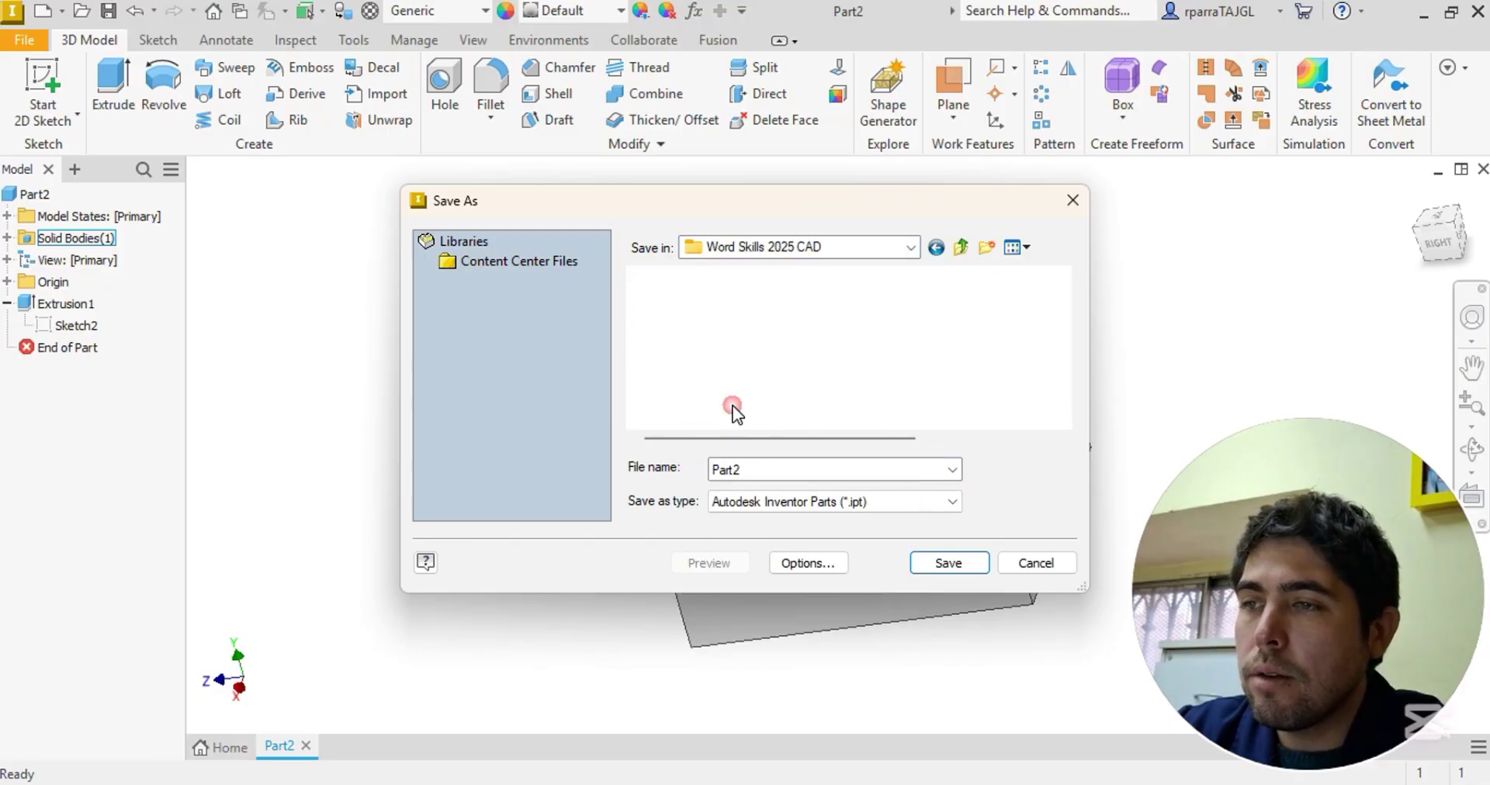
double_click(718, 323)
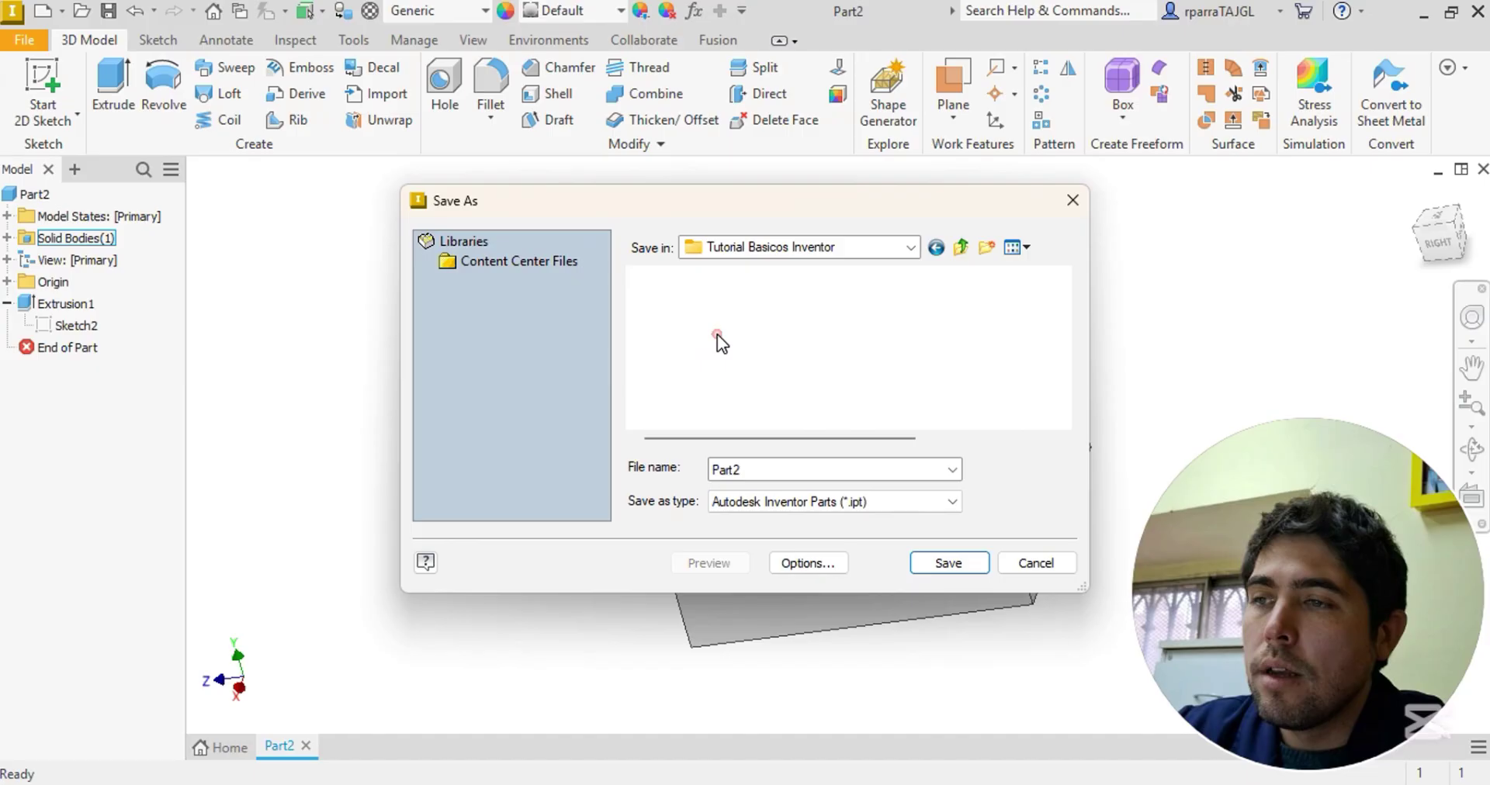
Name the file "Pieza de ejemplo", keep the Autodesk Inventor Parts (*.ipt) type and save the part
double_click(751, 470)
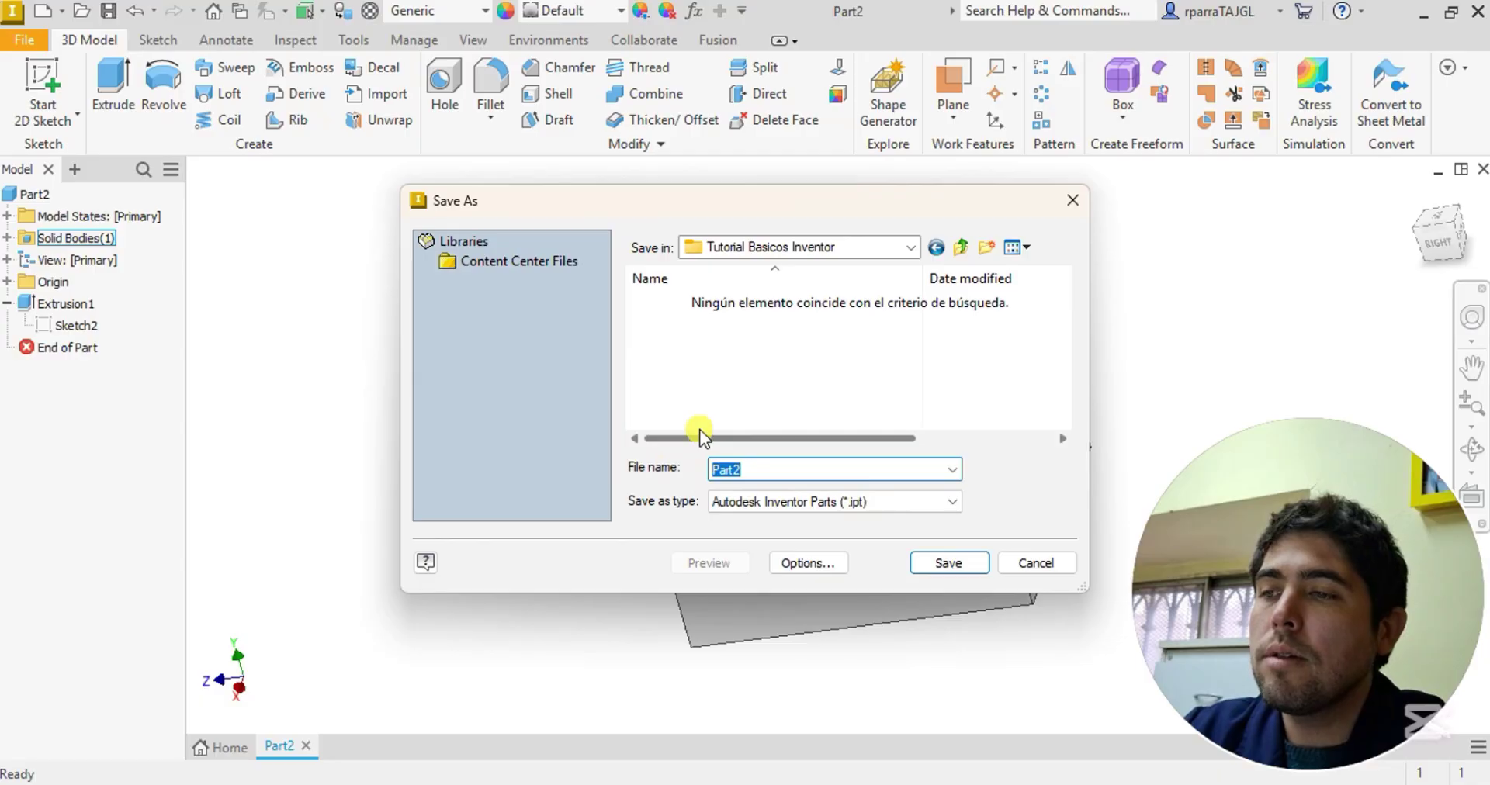
type("Pieza de ejem")
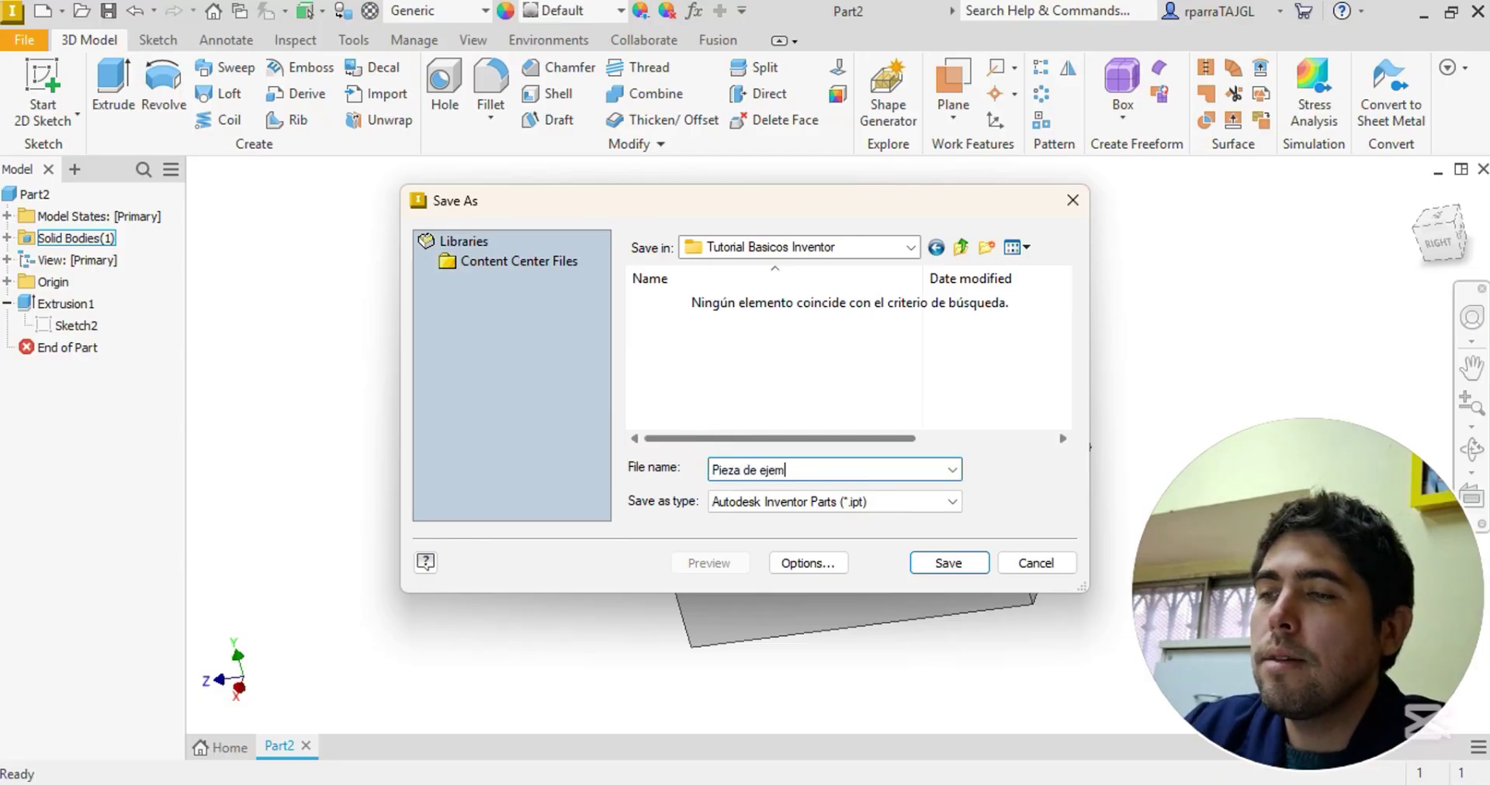
type("plo")
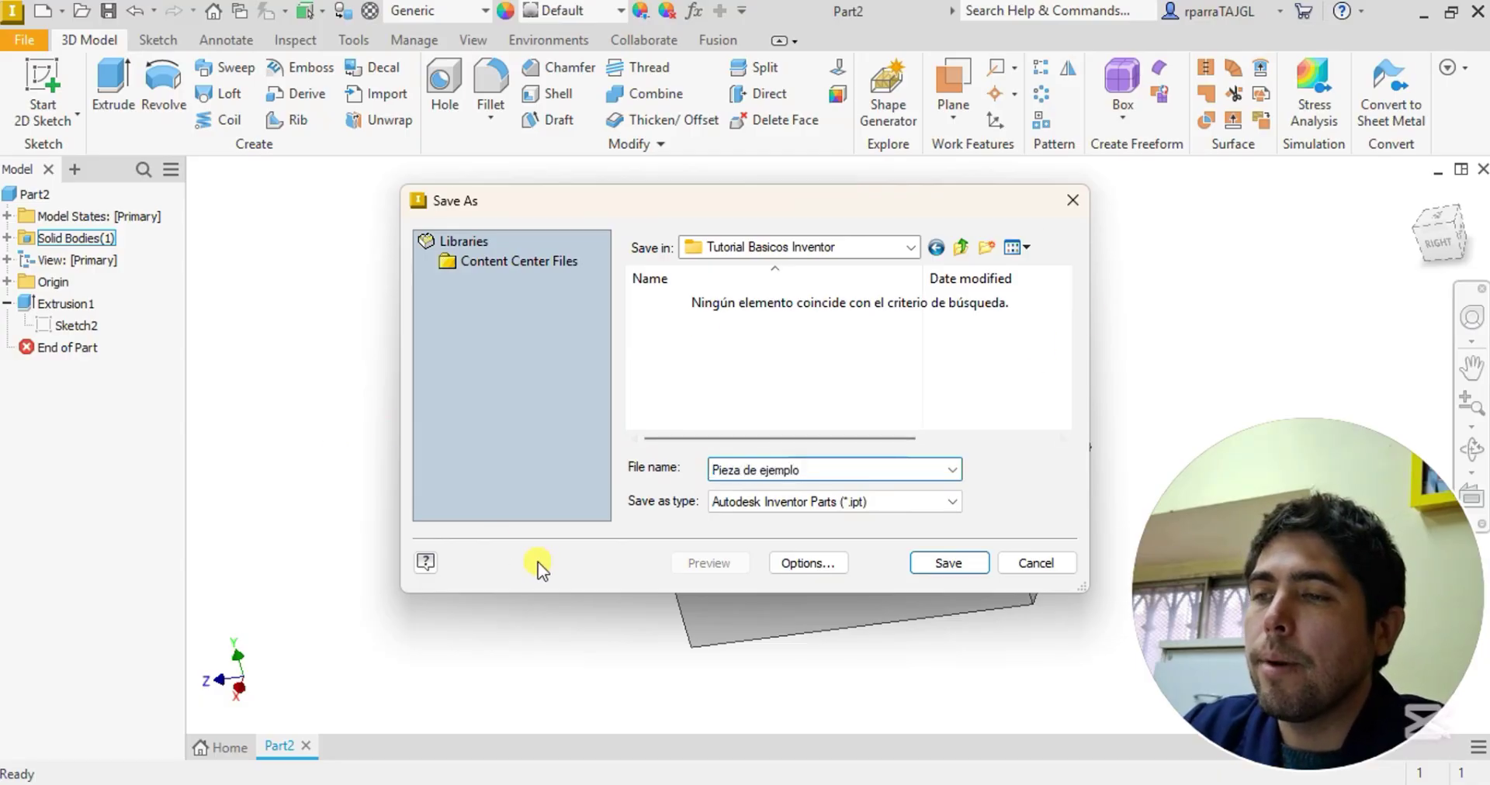
left_click(737, 505)
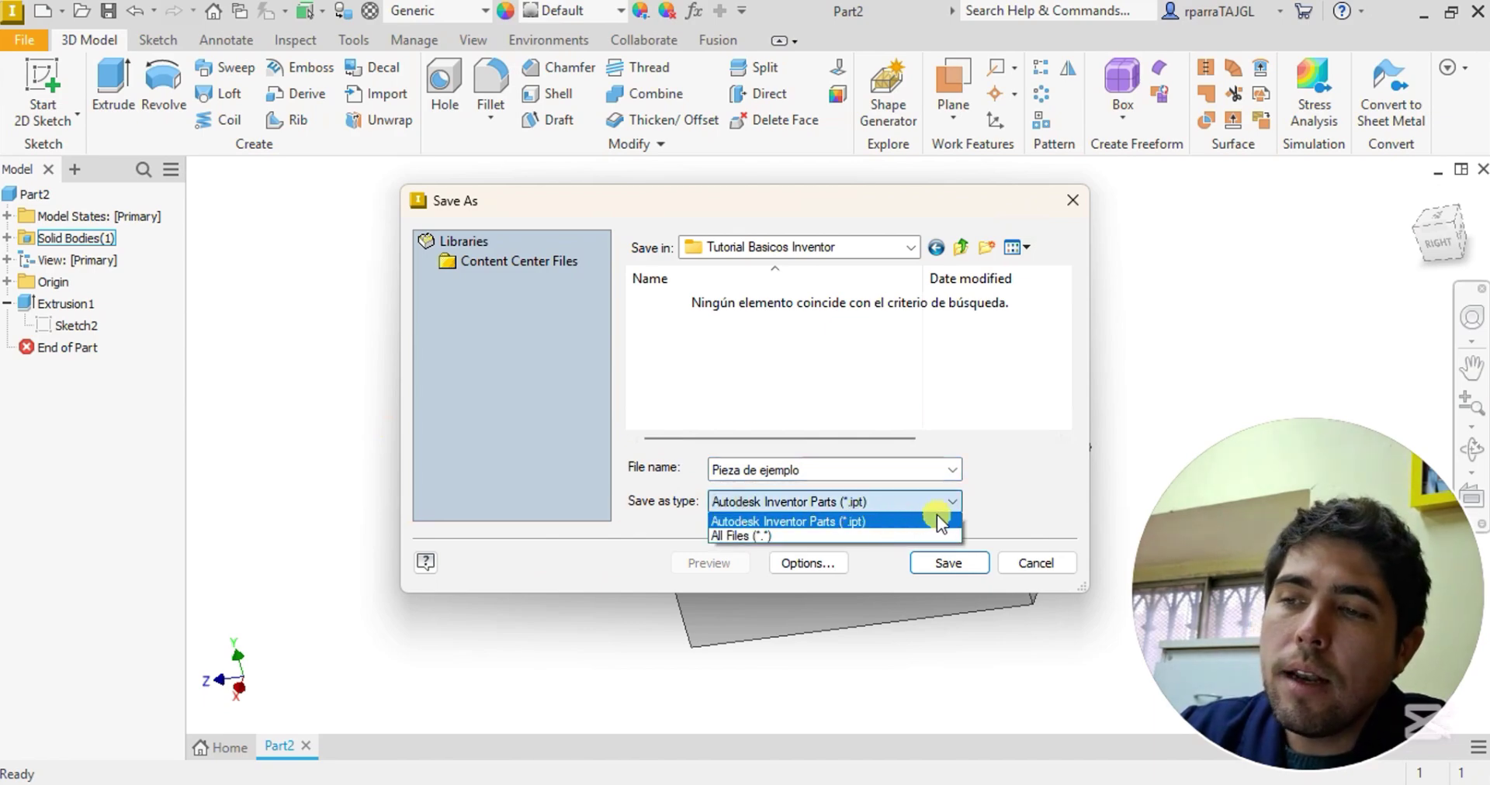
left_click(871, 522)
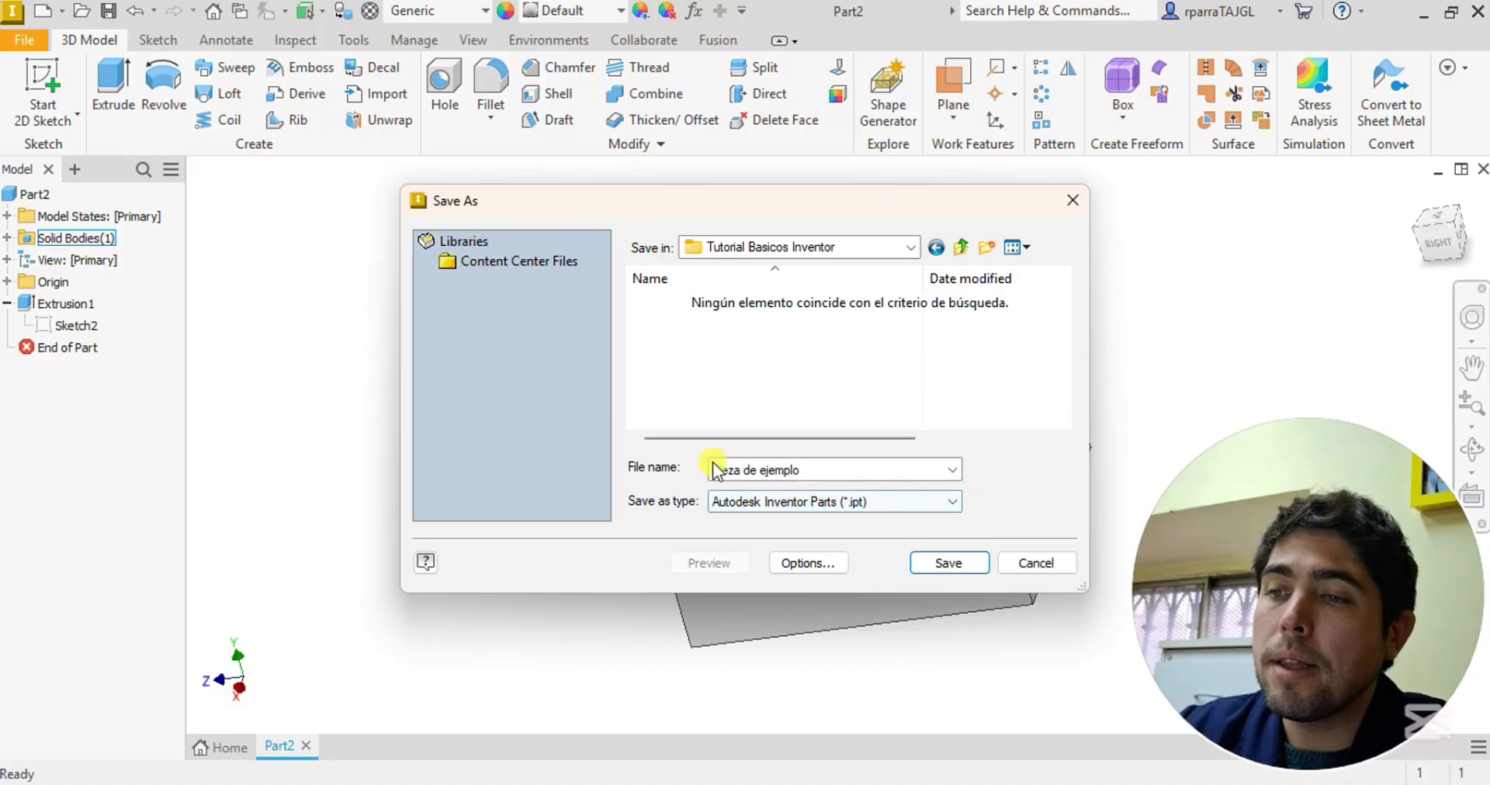
left_click(948, 563)
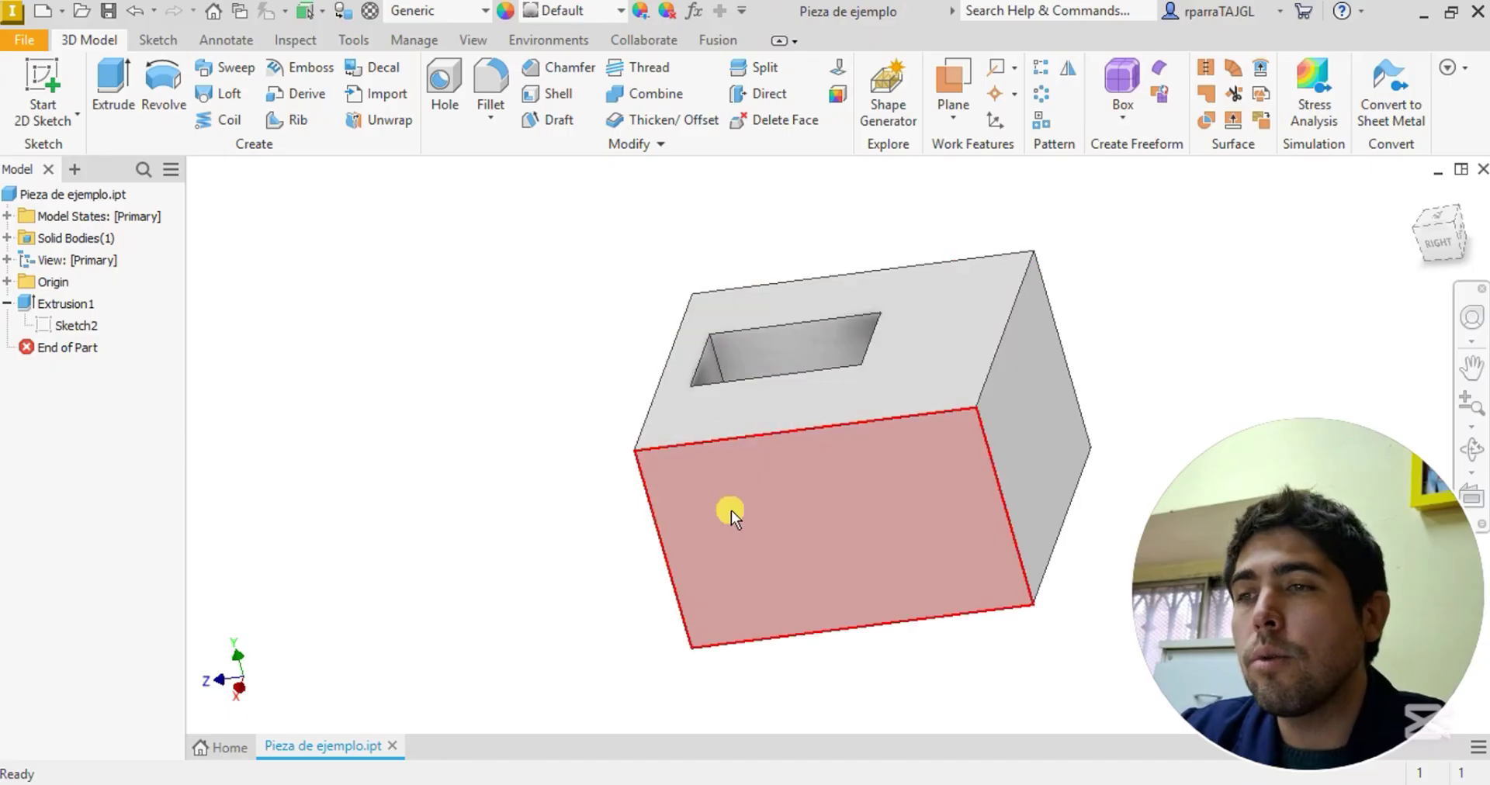
middle_click_drag(729, 510, 865, 359, "shift")
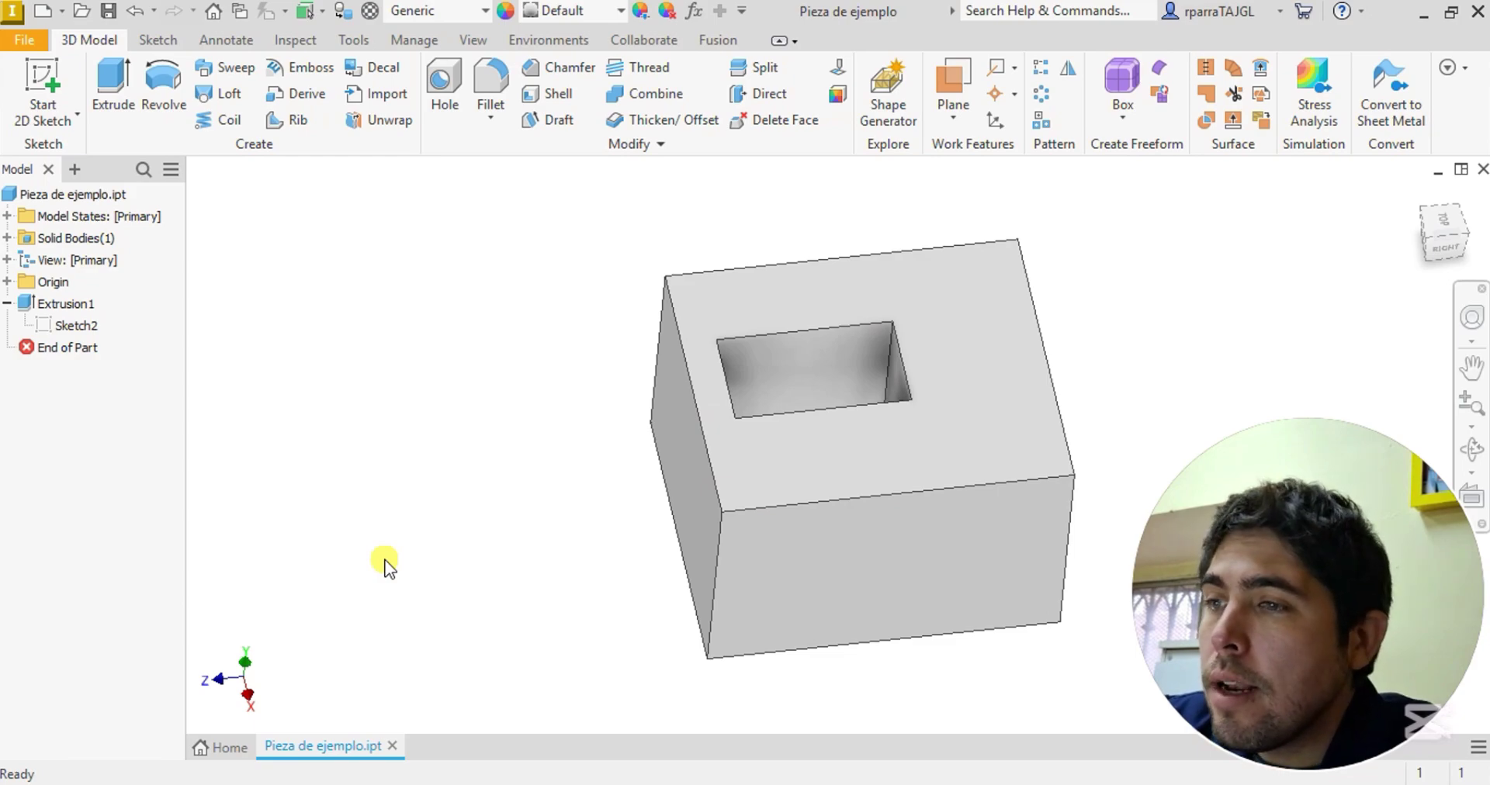
mouse_move(752, 357)
middle_mouse_down("shift")
mouse_move(745, 473)
mouse_move(915, 416)
mouse_move(1044, 474)
mouse_move(857, 445)
middle_mouse_up("shift")
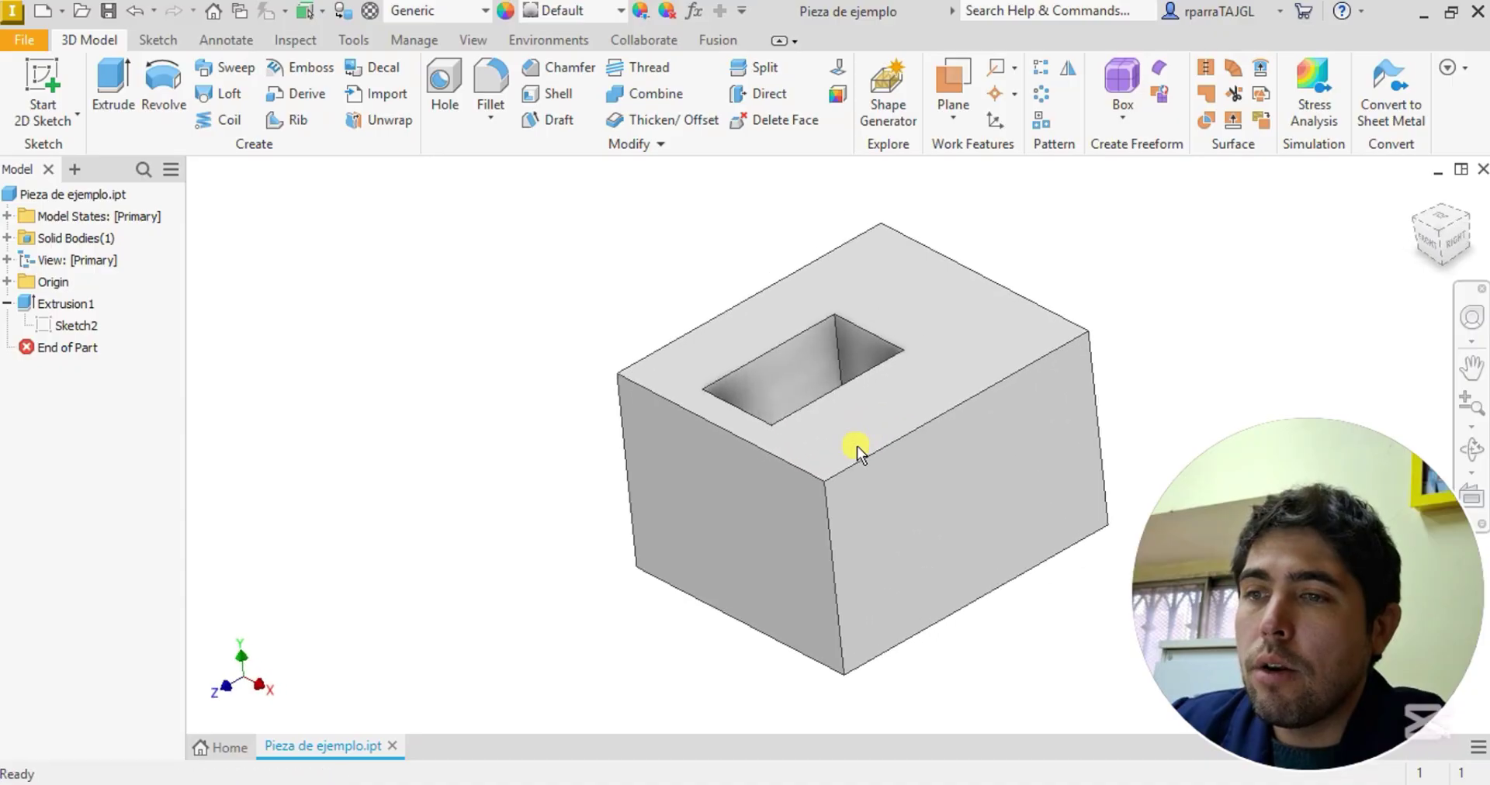